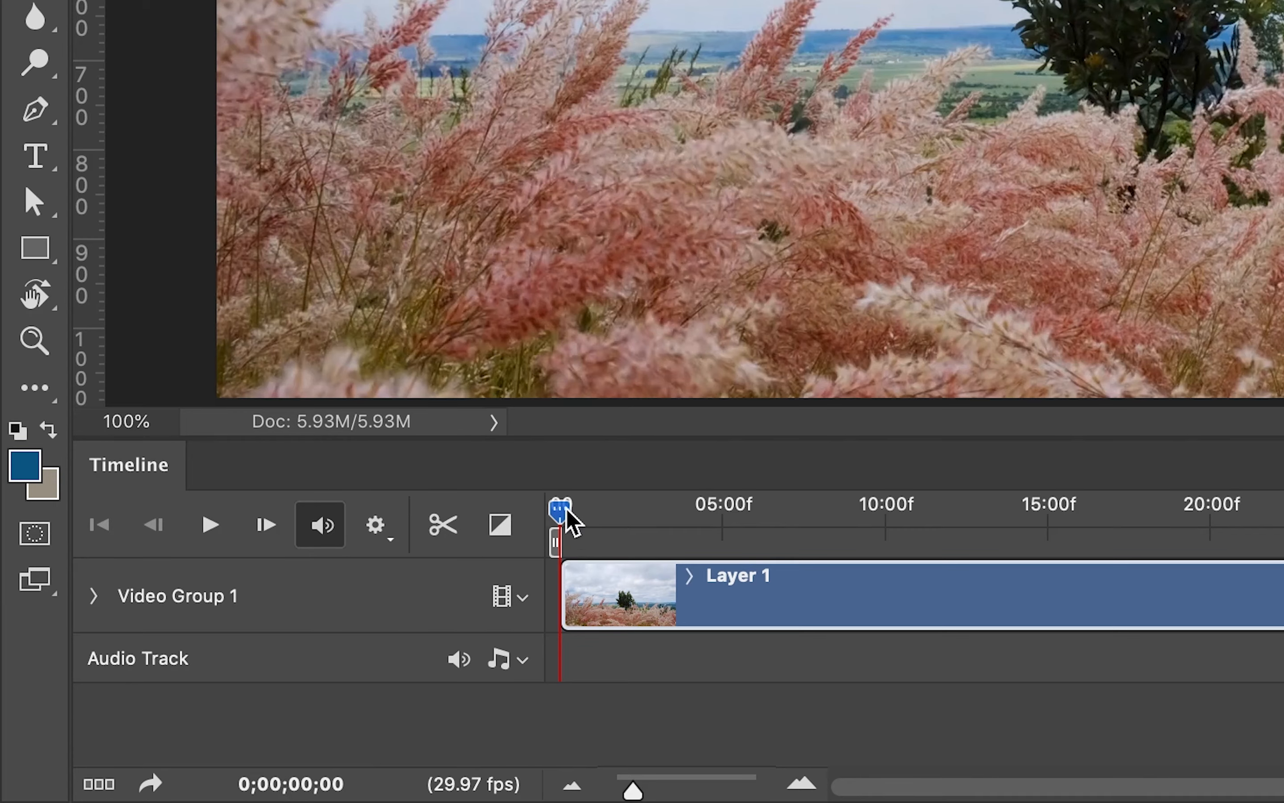
# Scrub the Layer 1 clip to the 5-second mark and to its end, and inspect the playback resolution options
pyautogui.moveTo(561, 510); pyautogui.dragTo(722, 512)
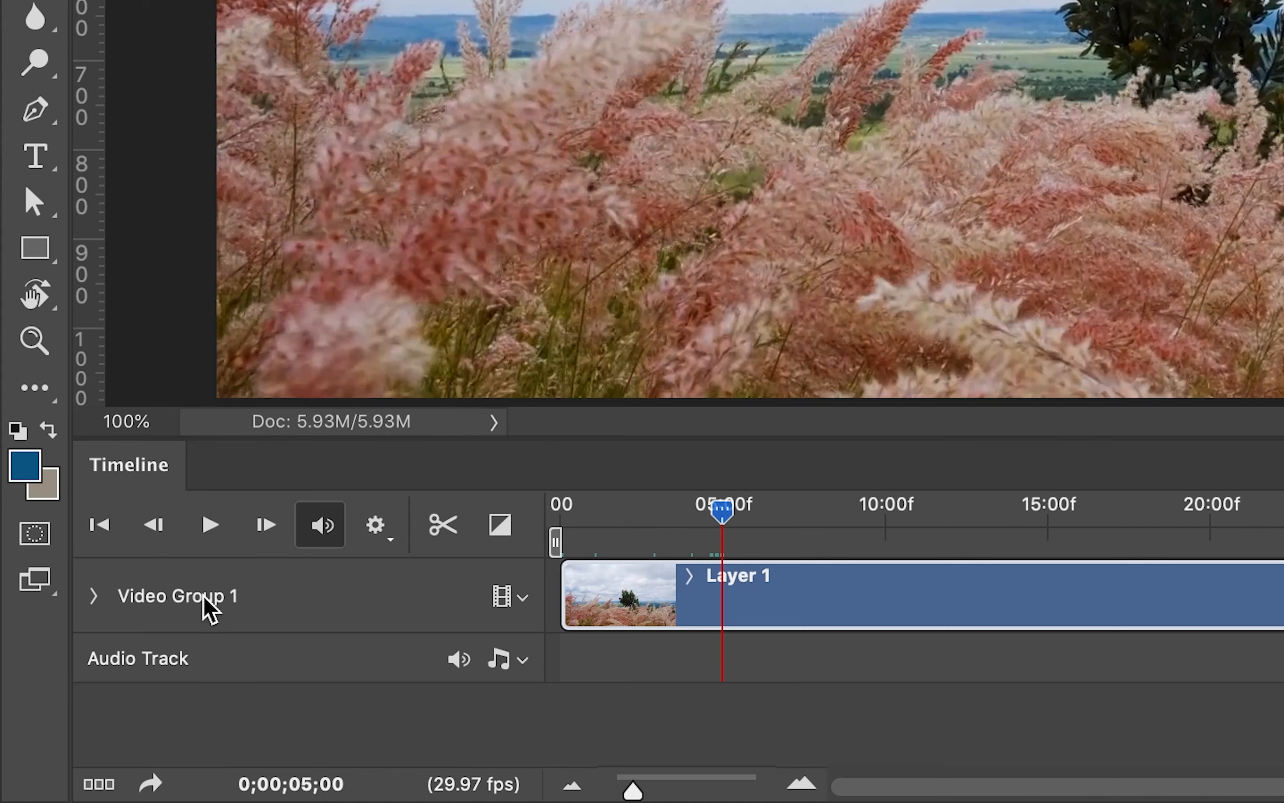
pyautogui.click(392, 543)
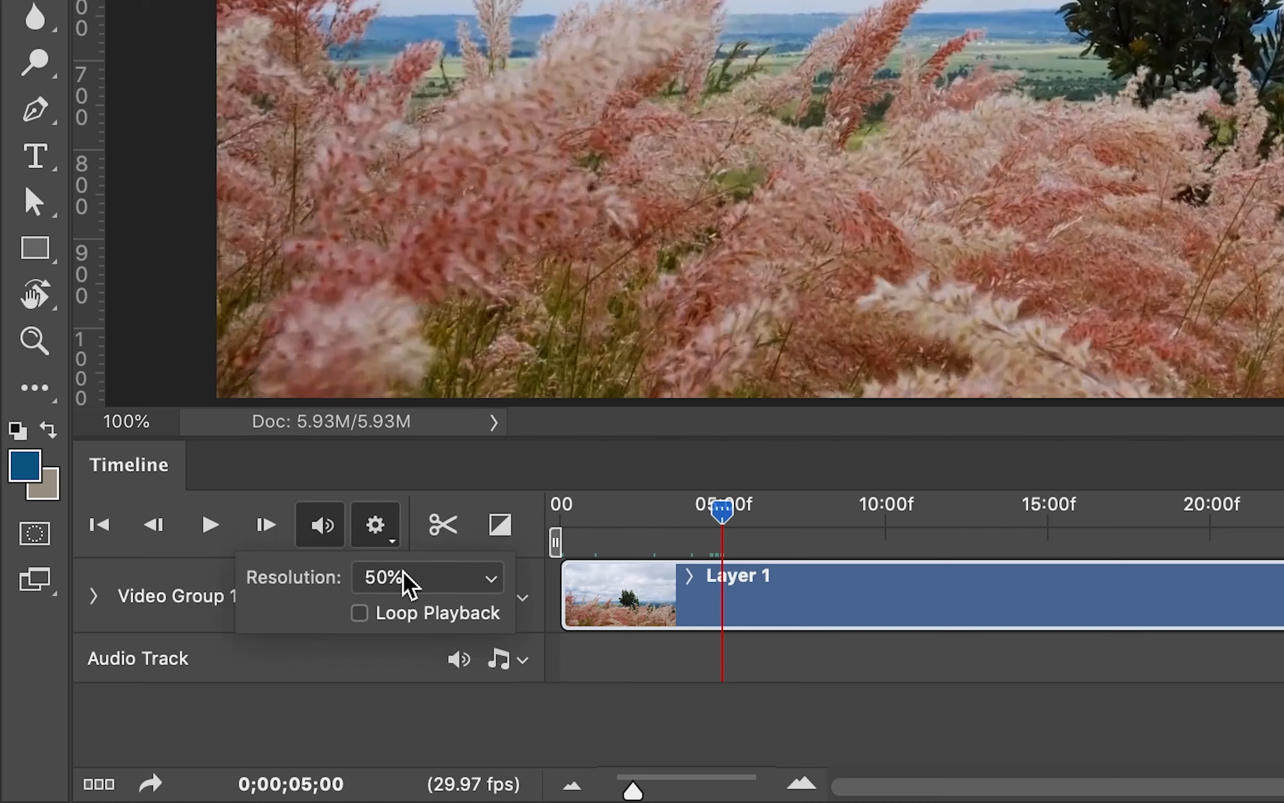
pyautogui.click(487, 572)
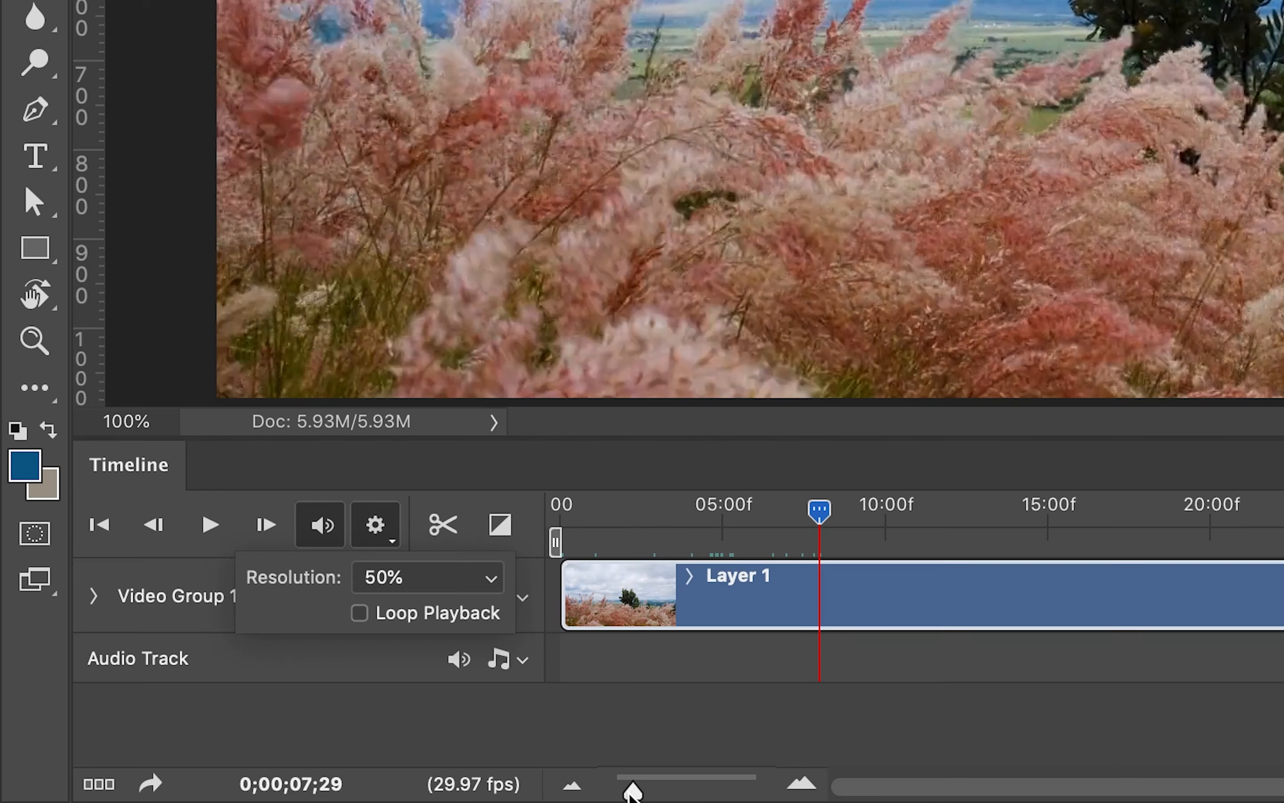
pyautogui.moveTo(631, 793); pyautogui.dragTo(635, 793)
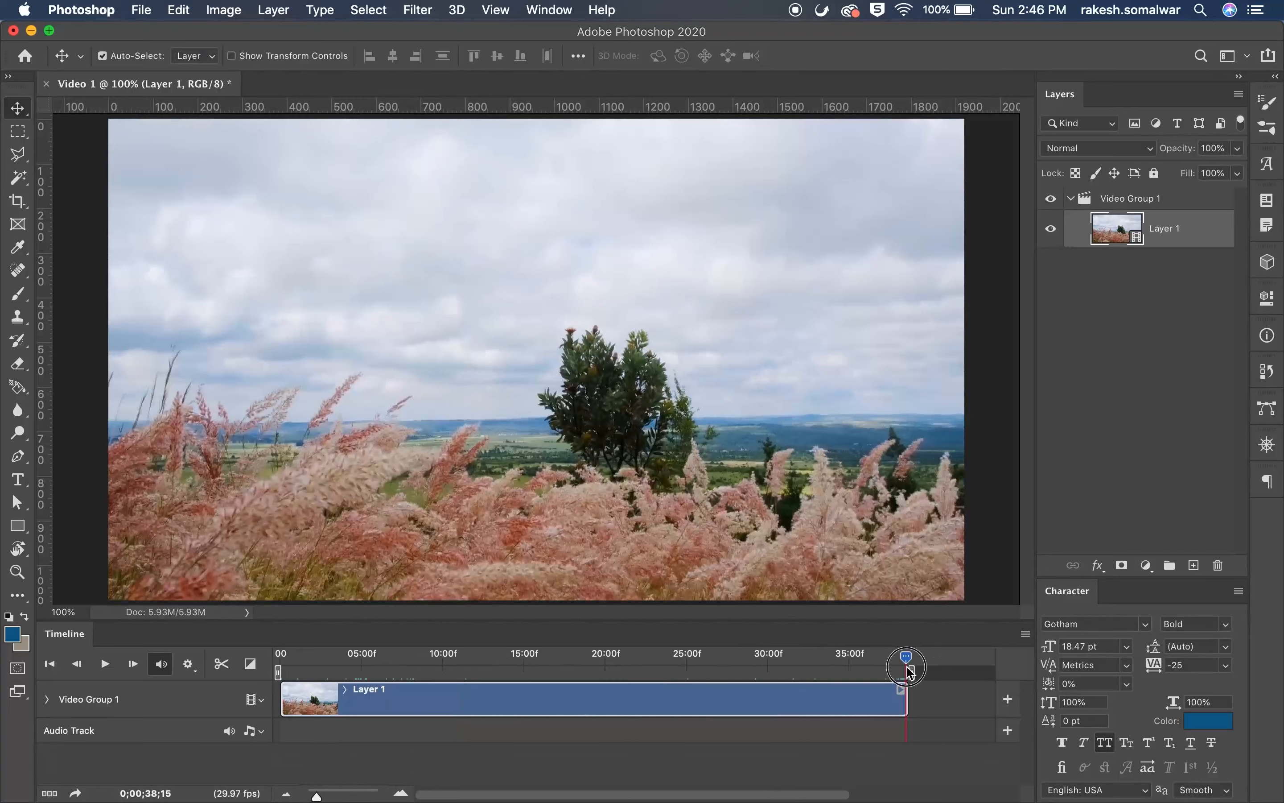
pyautogui.moveTo(909, 672); pyautogui.dragTo(912, 675)
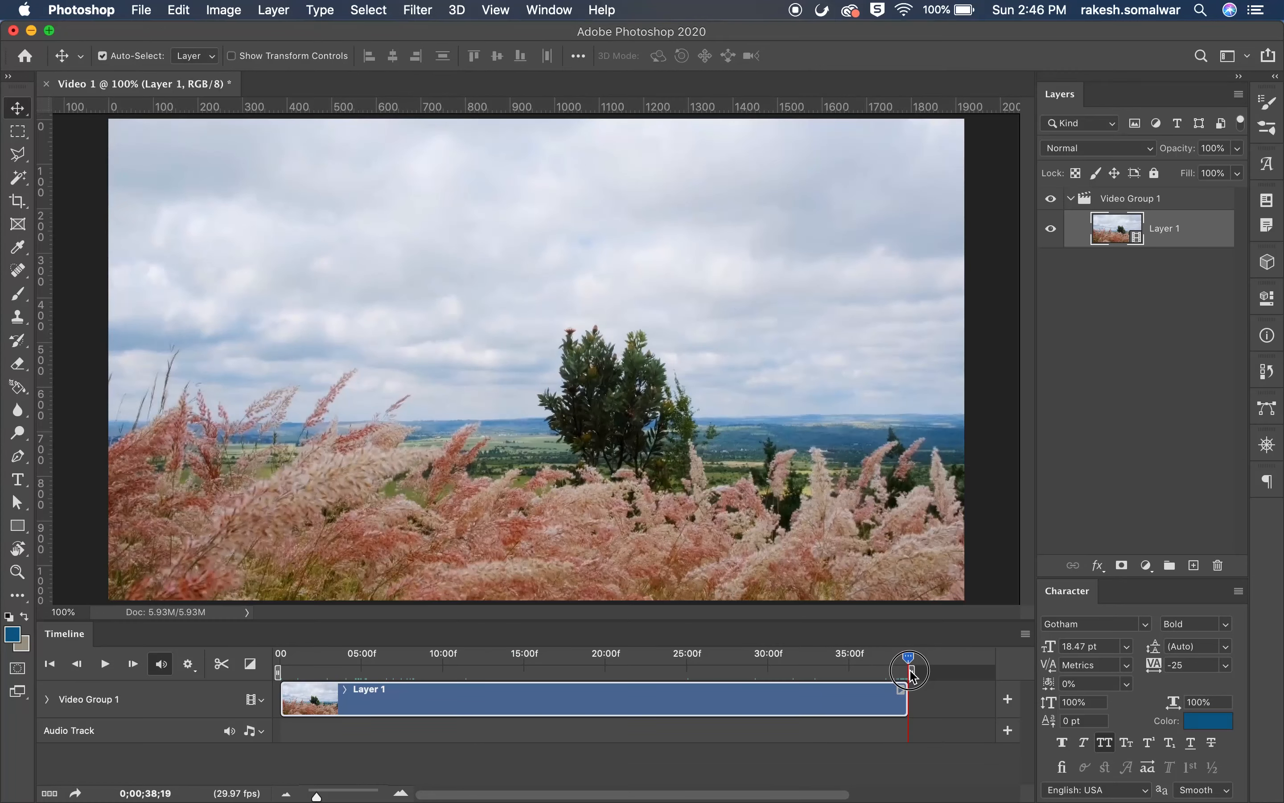
# Set the Layer 1 clip's playback speed to 50% and extend its end to a duration of 77.41 s
pyautogui.click(901, 690)
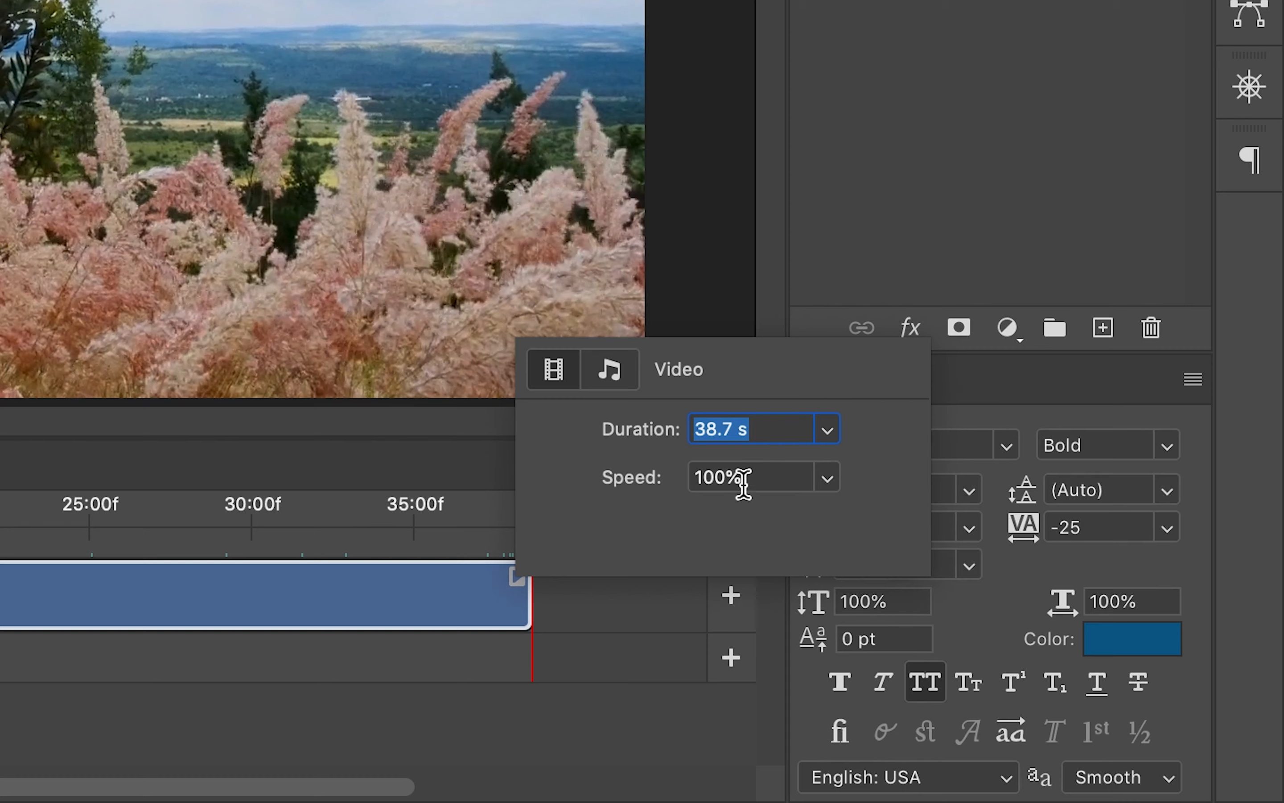
pyautogui.click(763, 477)
pyautogui.write('50')
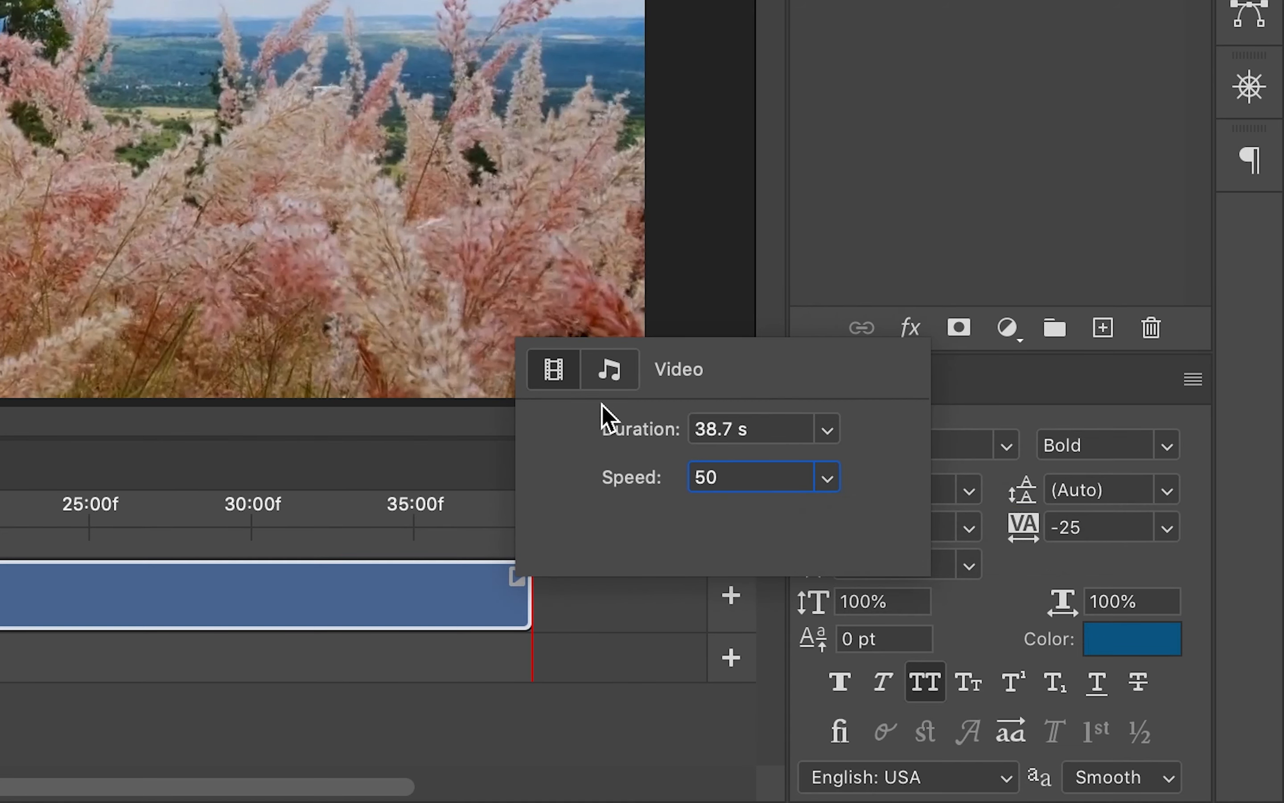
pyautogui.press('Return')
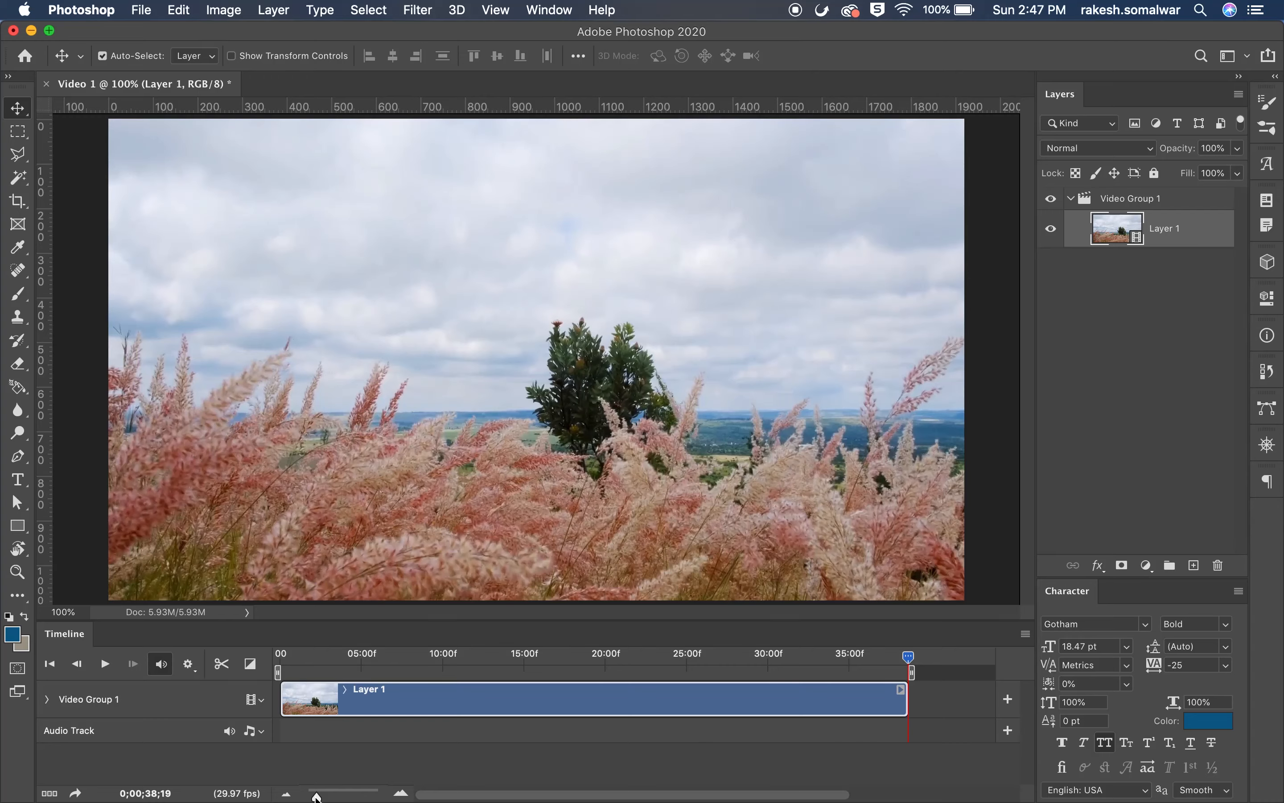
pyautogui.moveTo(317, 798); pyautogui.dragTo(312, 798)
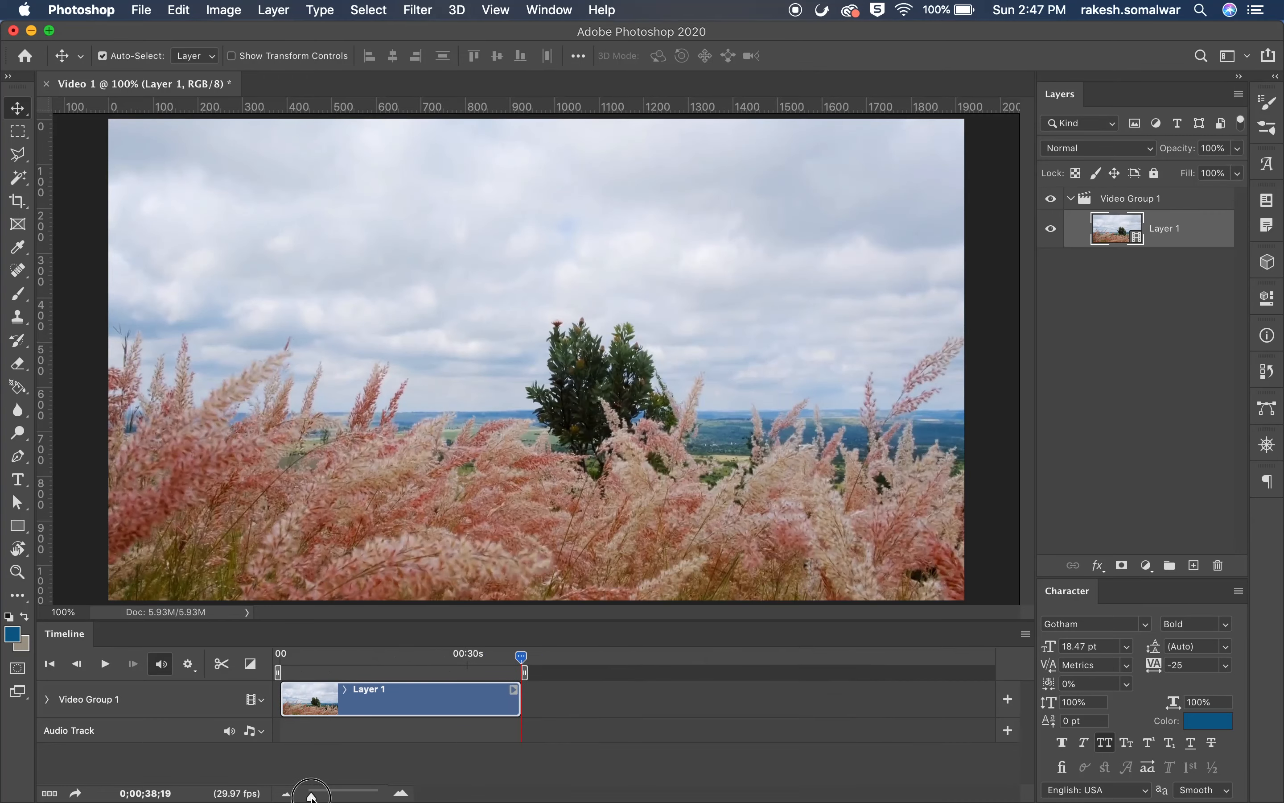
pyautogui.moveTo(520, 695); pyautogui.dragTo(919, 695)
# Examine the Layer 1 clip's duration and speed controls and its audio volume, fade and mute settings
pyautogui.click(754, 689)
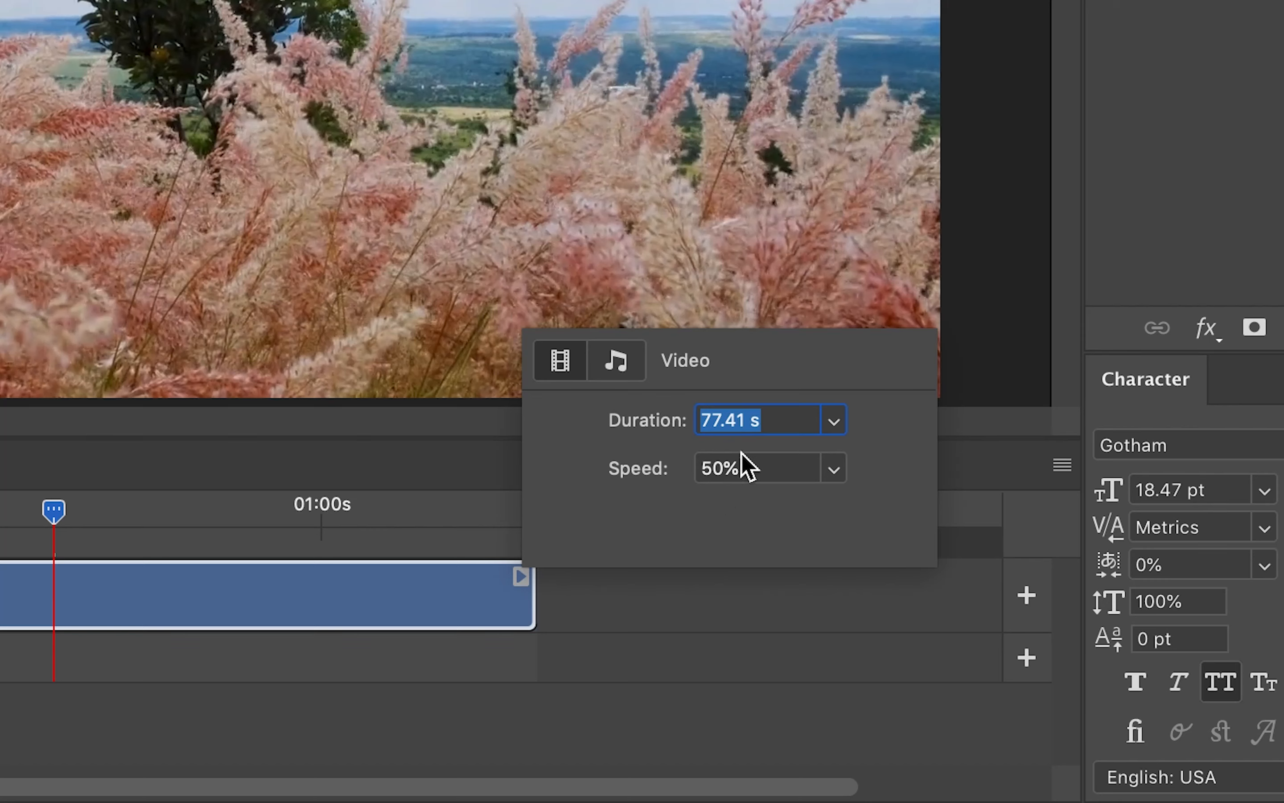
pyautogui.click(834, 468)
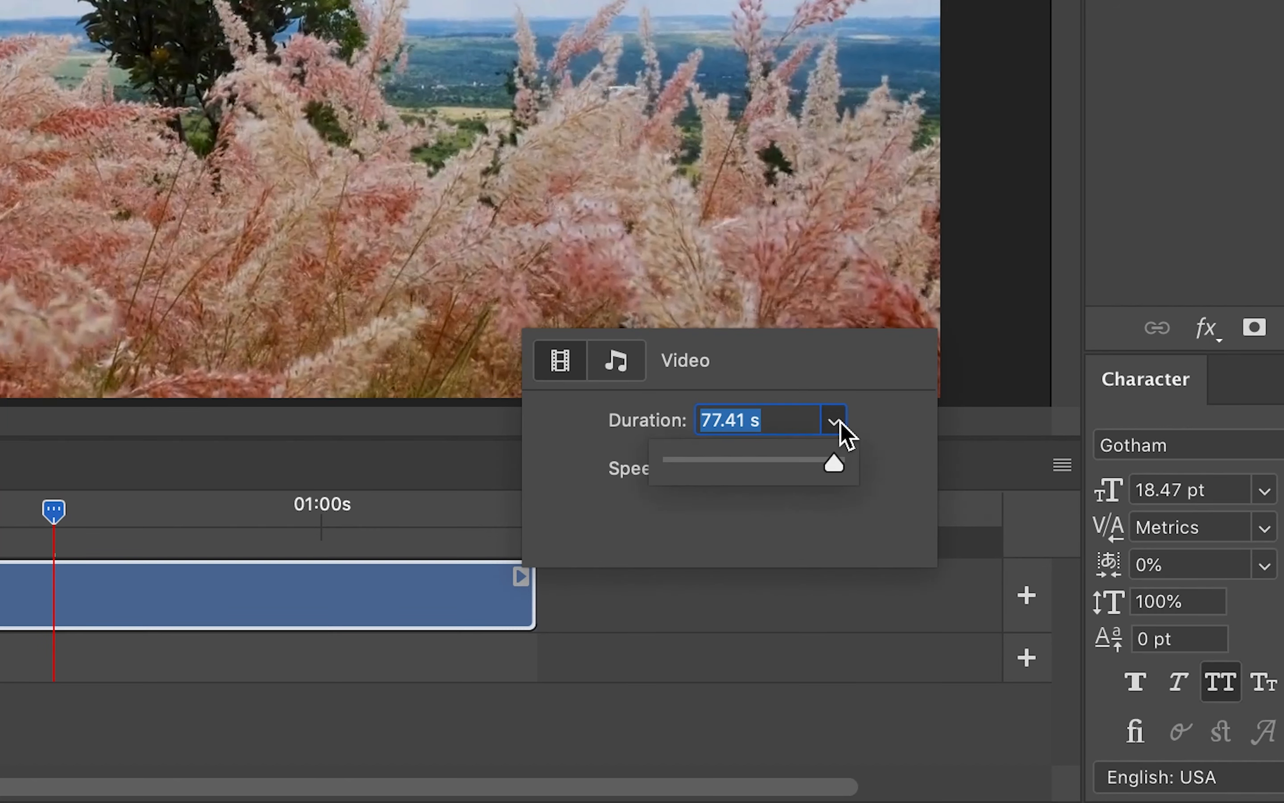
pyautogui.click(894, 456)
pyautogui.click(833, 470)
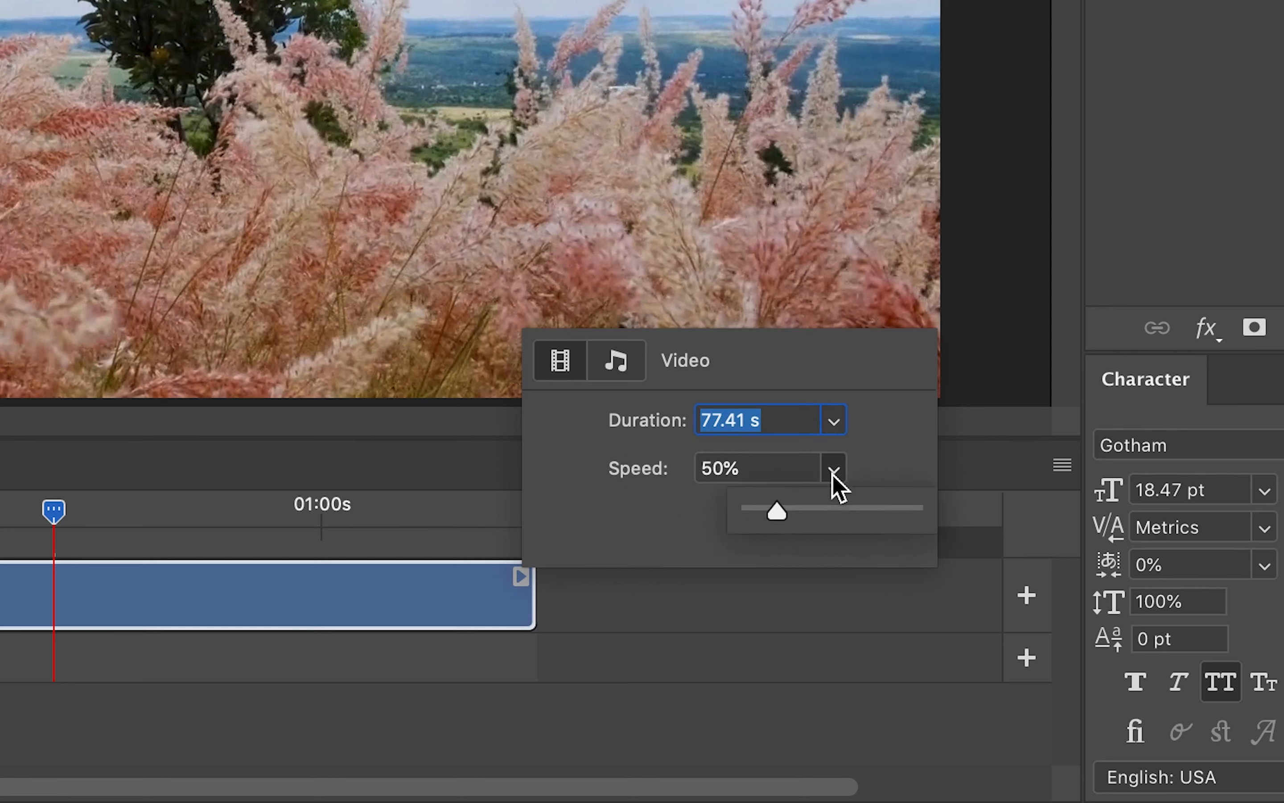
pyautogui.click(649, 513)
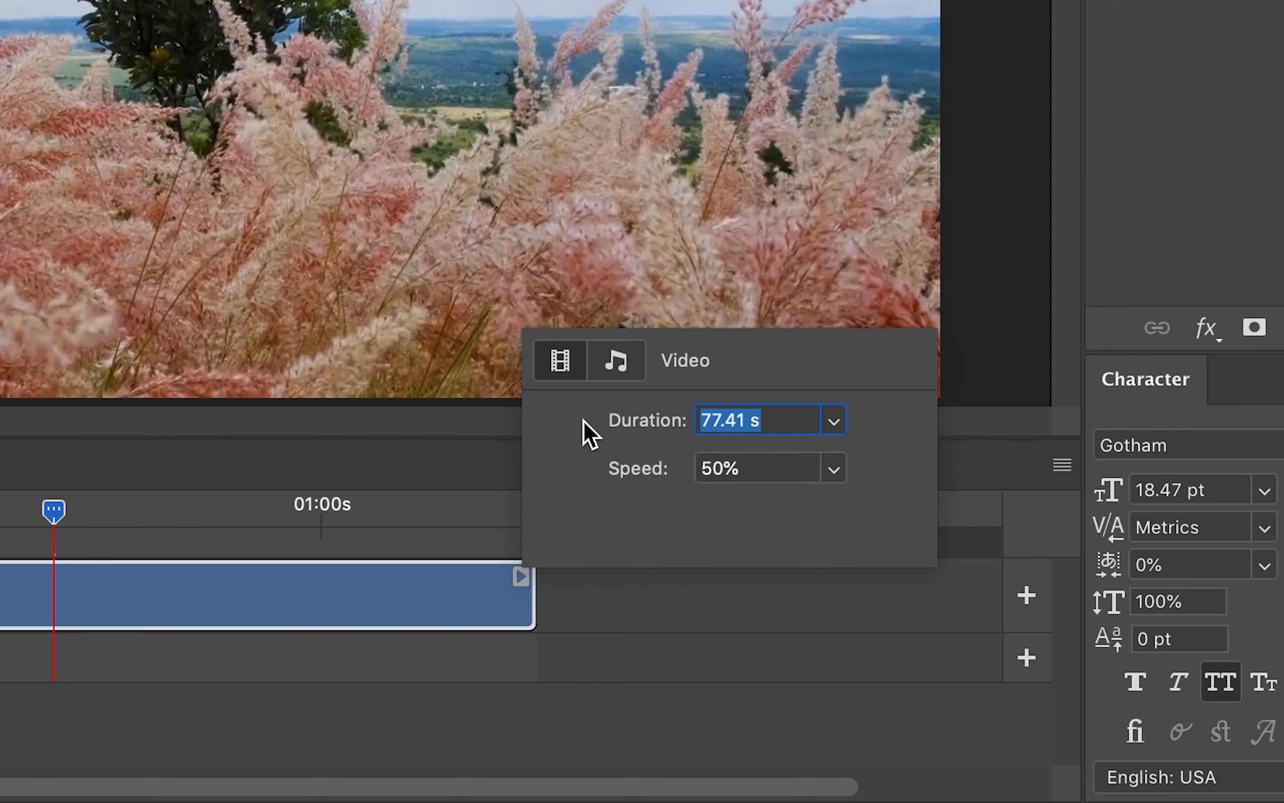
pyautogui.click(613, 363)
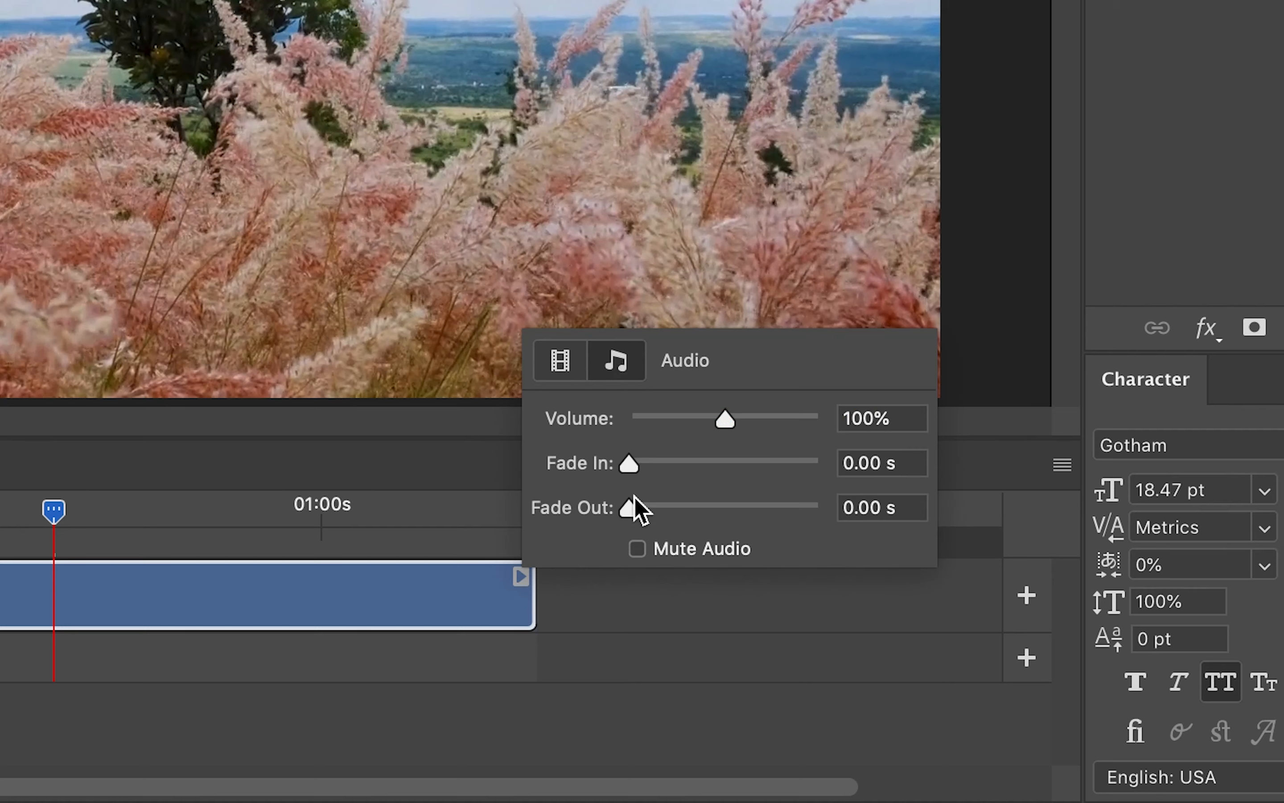
pyautogui.click(559, 364)
pyautogui.click(838, 469)
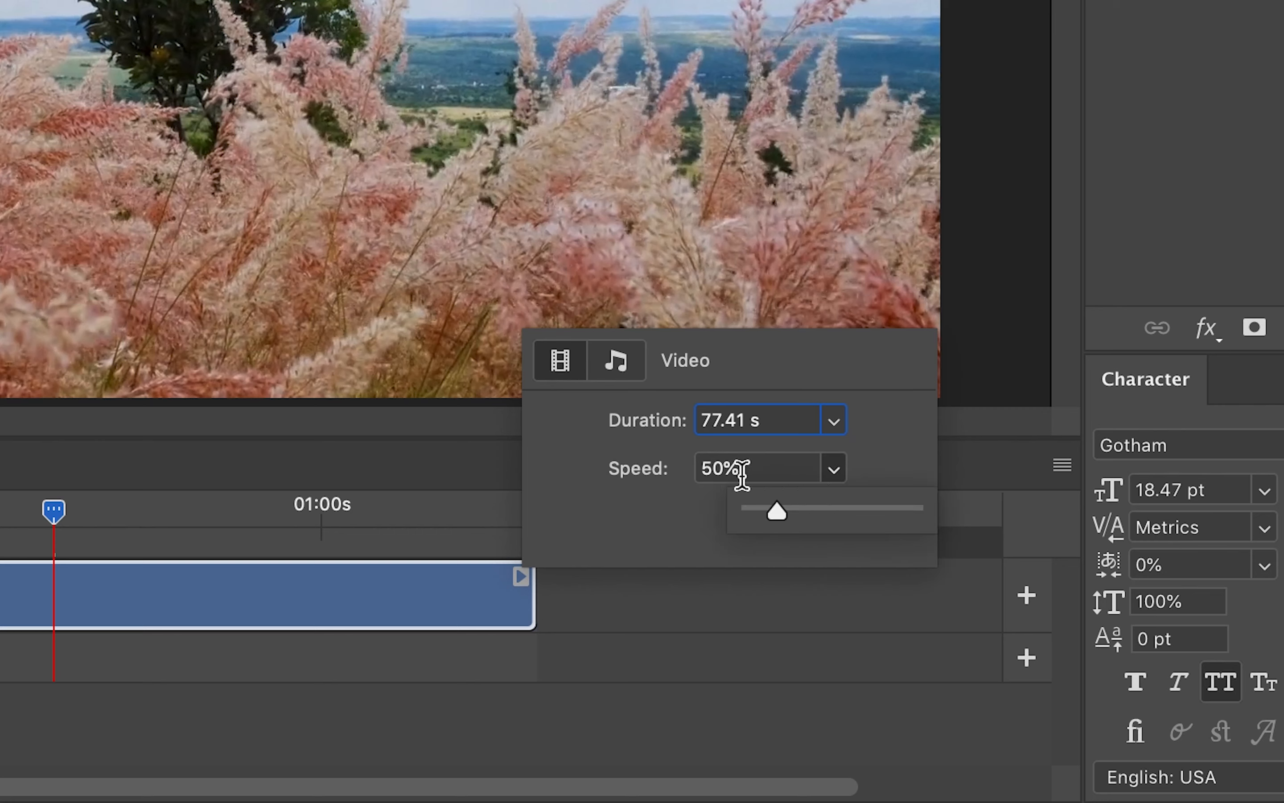
# Set the Layer 1 clip's playback speed to 100%
pyautogui.click(770, 473)
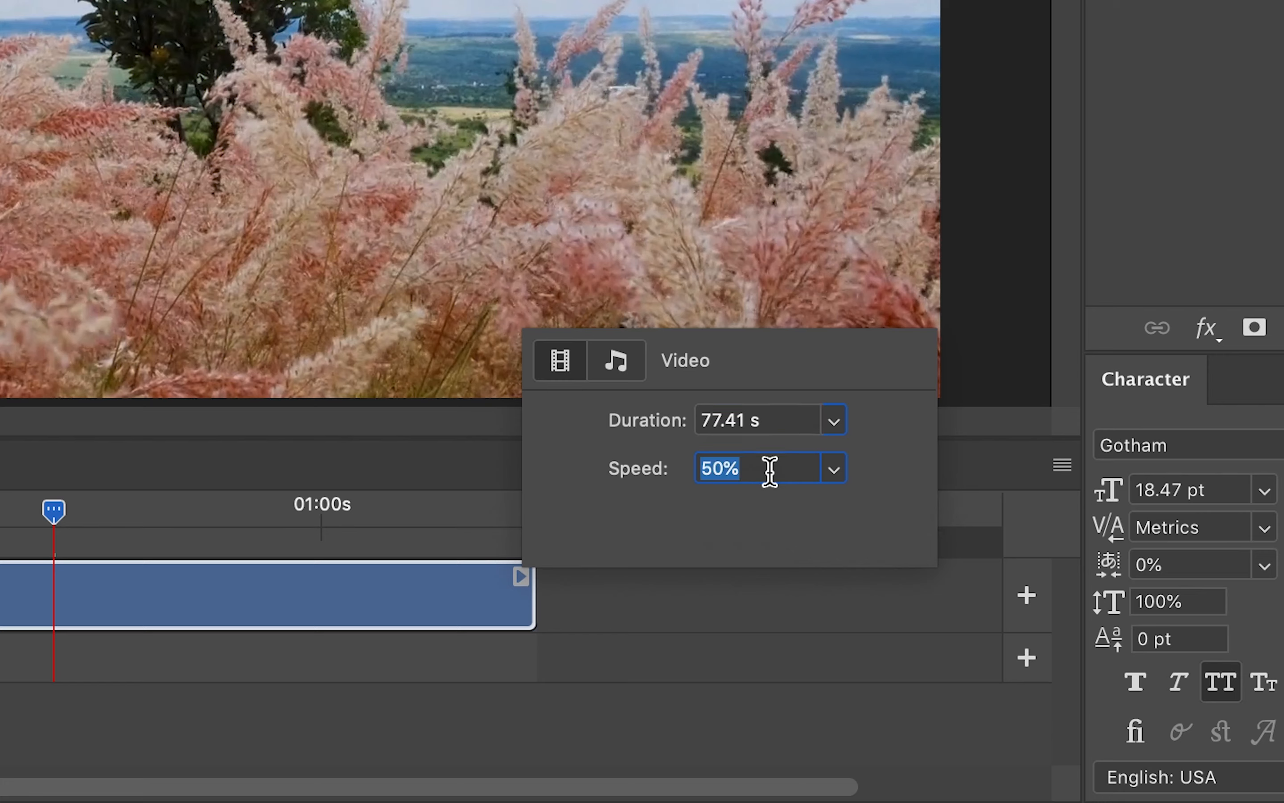
pyautogui.click(839, 471)
pyautogui.click(748, 467)
pyautogui.write('100')
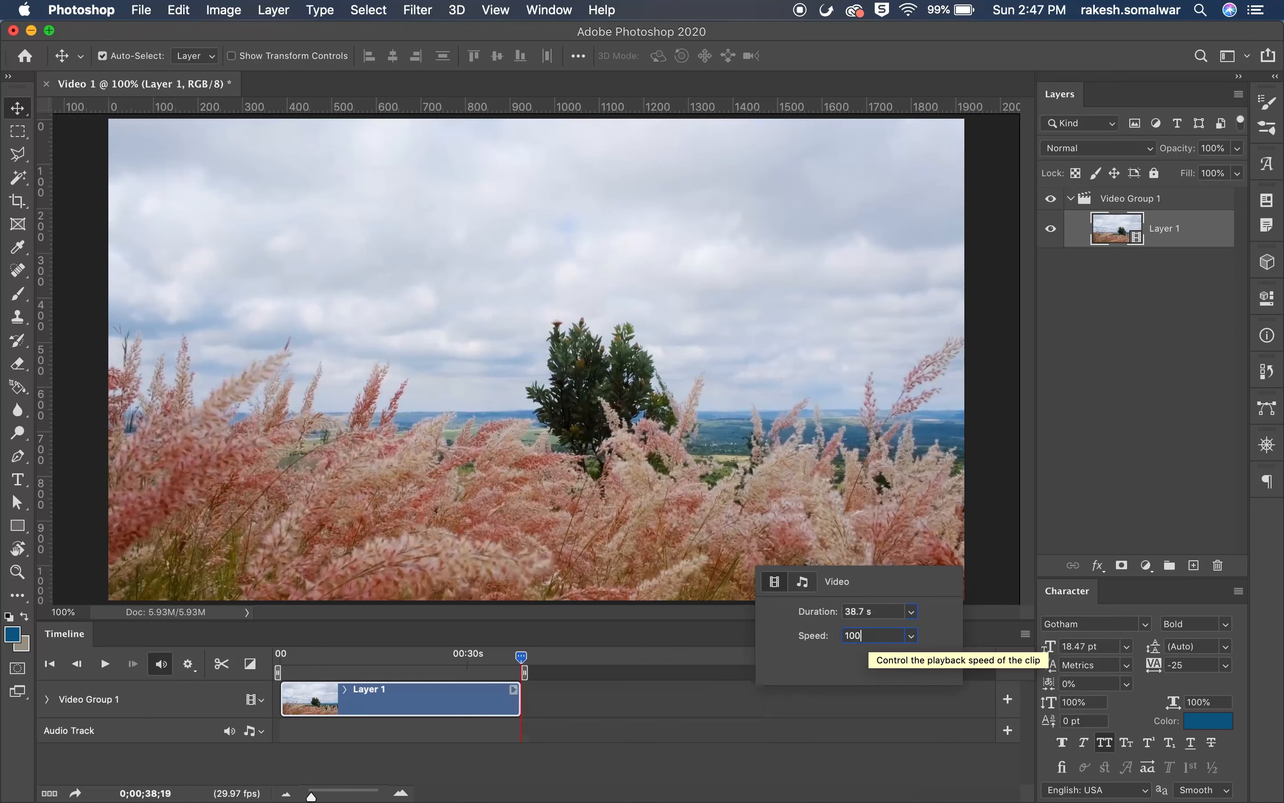
pyautogui.press('Return')
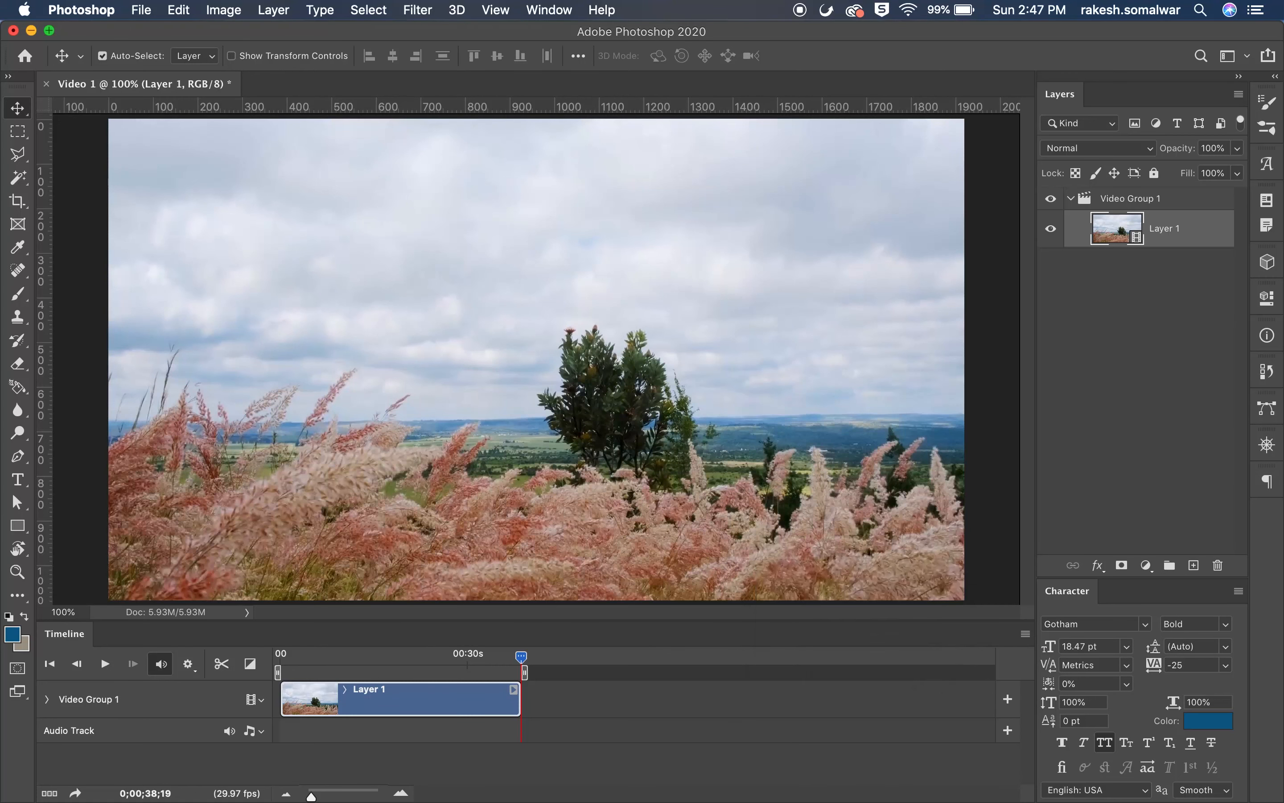
# Add Video 2.mp4, Video 3.mp4 and Video 4.mp4 from the Lockdown Effect folder to Video Group 1
pyautogui.moveTo(526, 659); pyautogui.dragTo(283, 675)
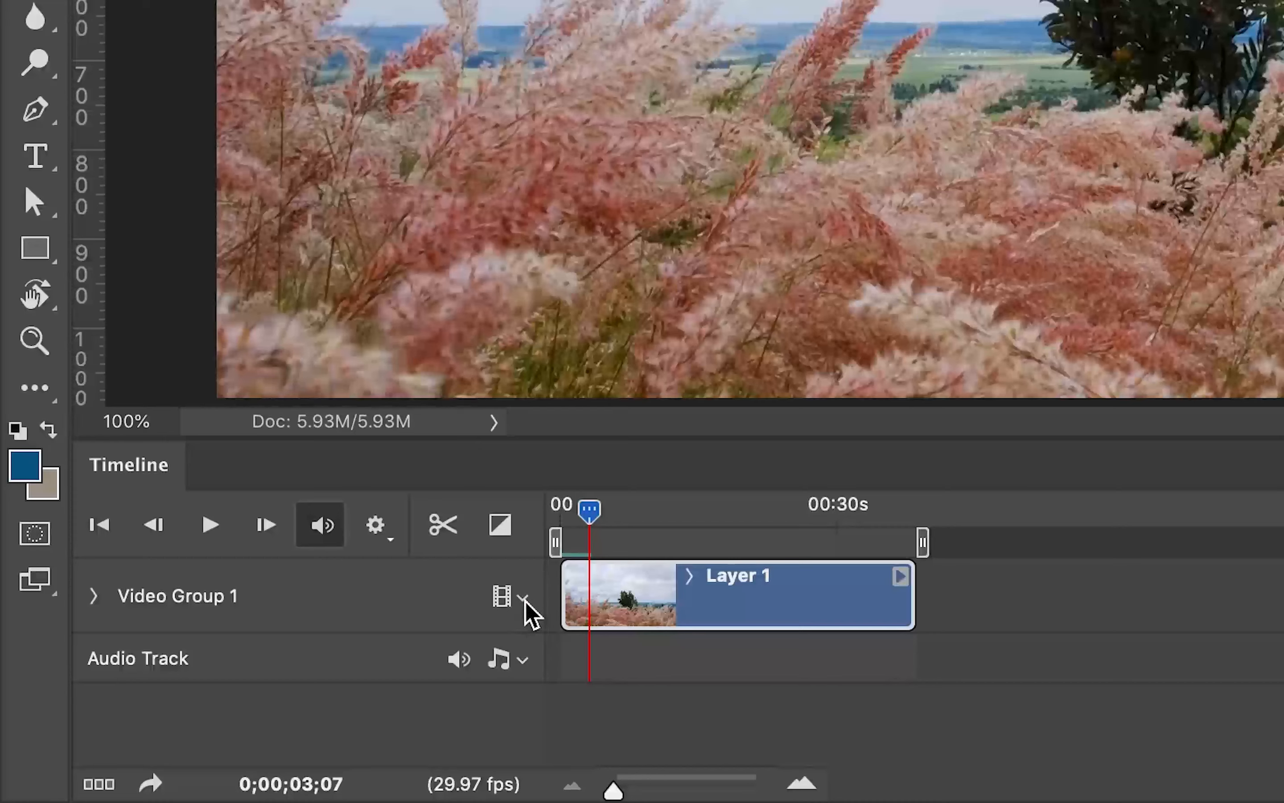
pyautogui.click(261, 702)
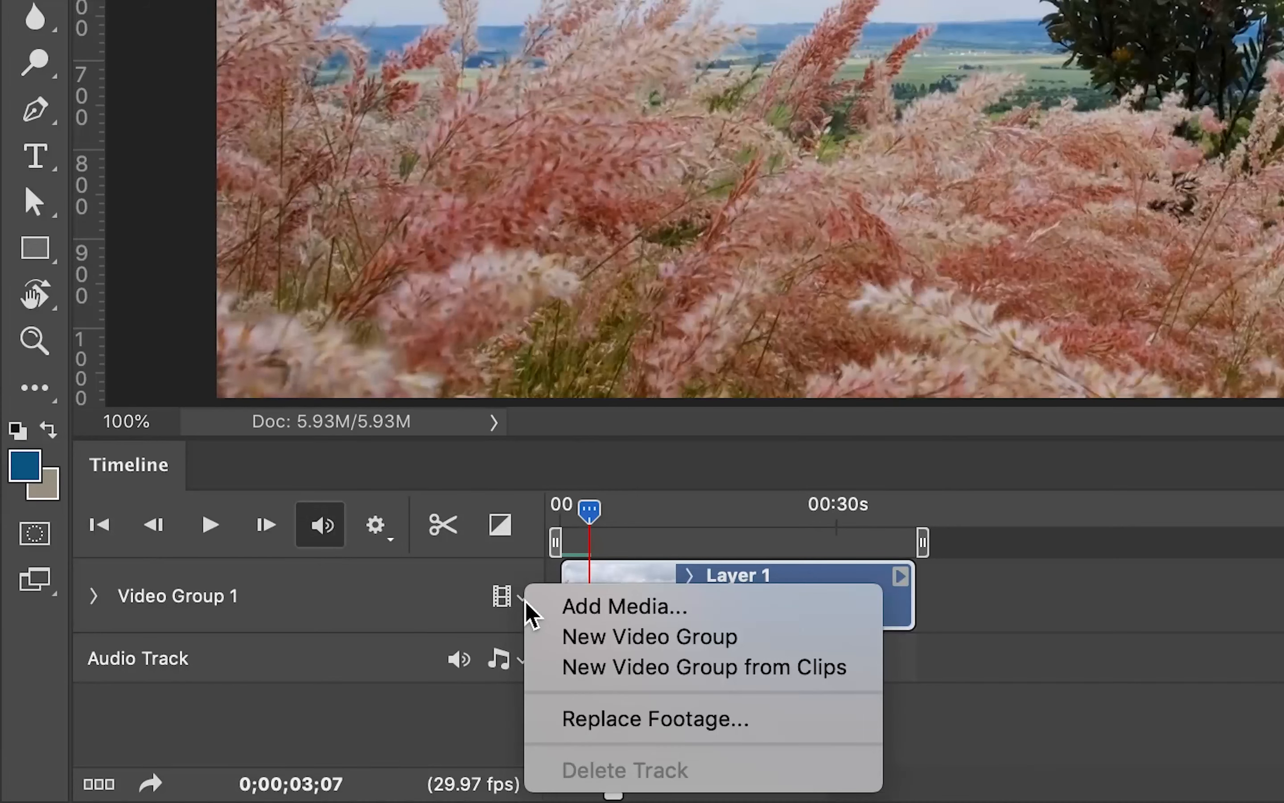
pyautogui.click(624, 608)
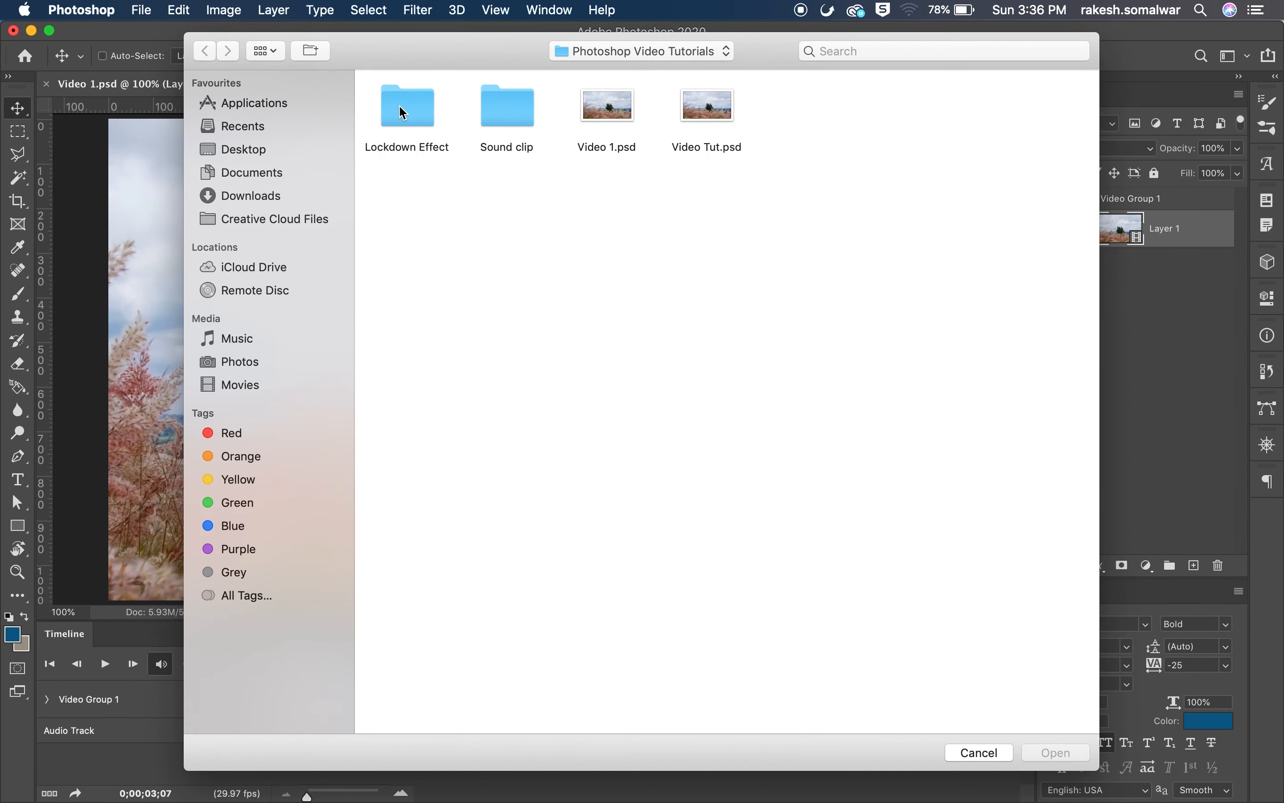
pyautogui.doubleClick(403, 112)
pyautogui.click(689, 147)
pyautogui.moveTo(689, 147); pyautogui.dragTo(515, 81)
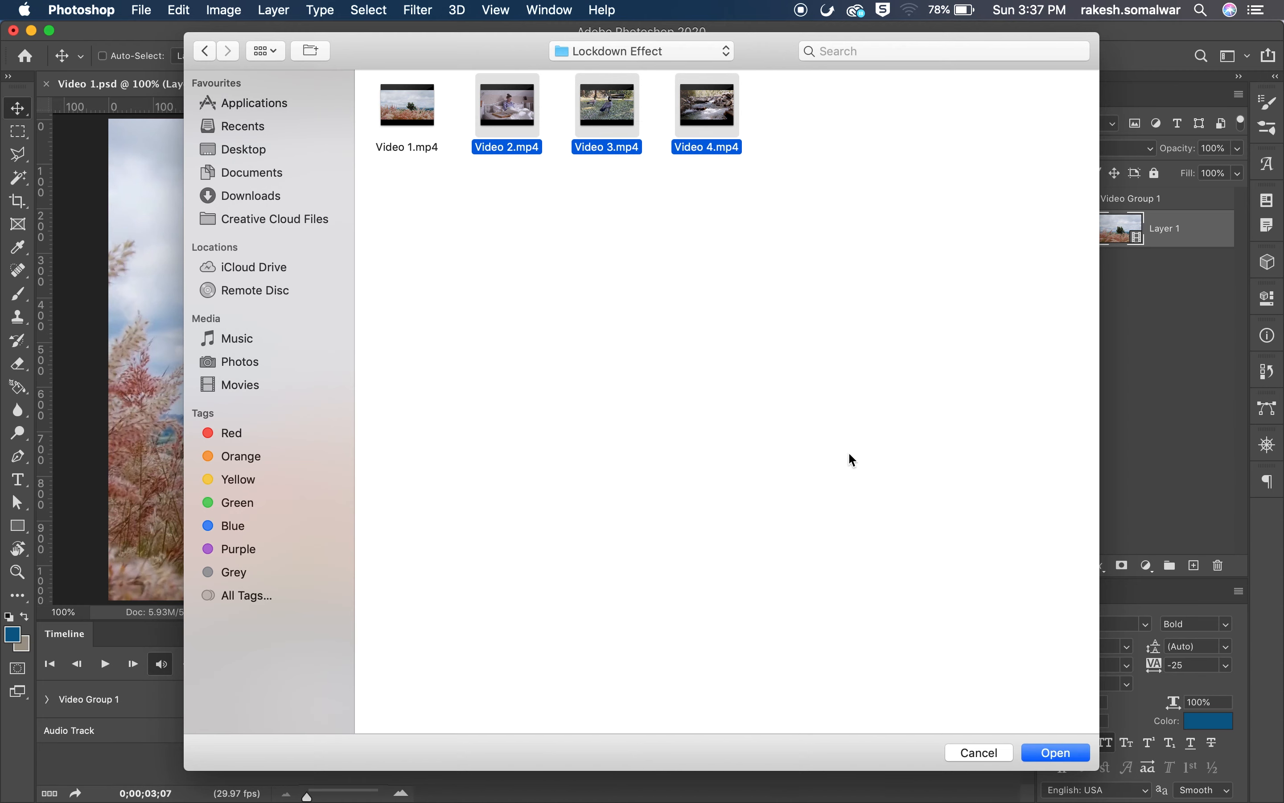
pyautogui.click(1065, 758)
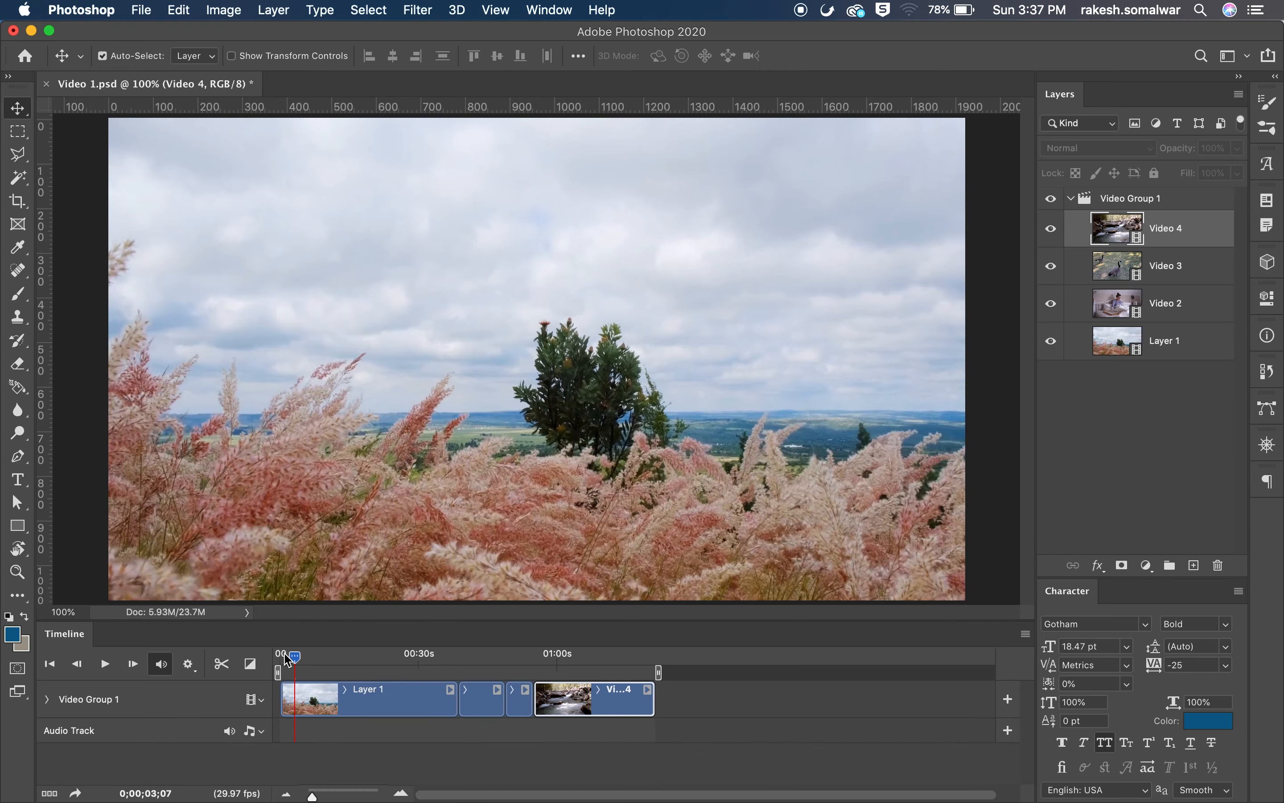
# Scrub through the added clips, then set the timeline's current time to exactly 0;00;05;00
pyautogui.moveTo(297, 662); pyautogui.dragTo(612, 689)
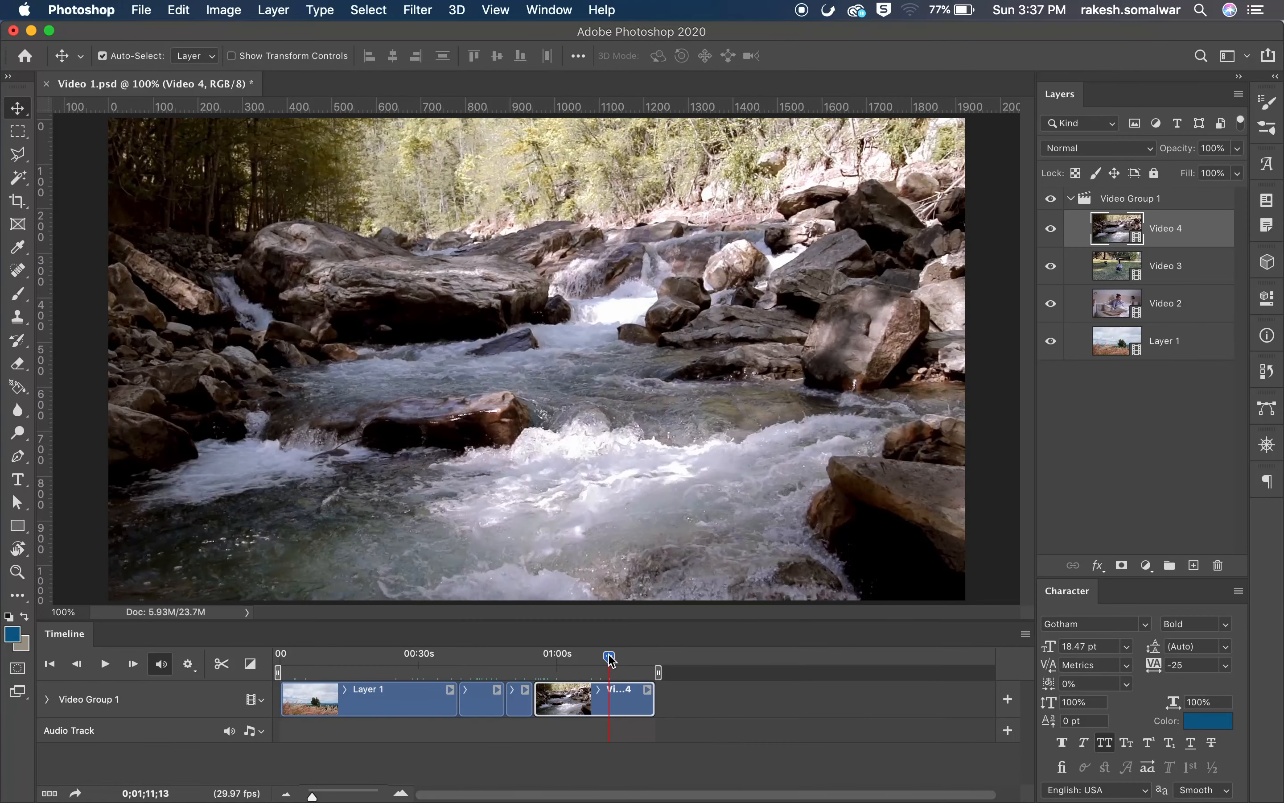
pyautogui.moveTo(609, 658); pyautogui.dragTo(335, 687)
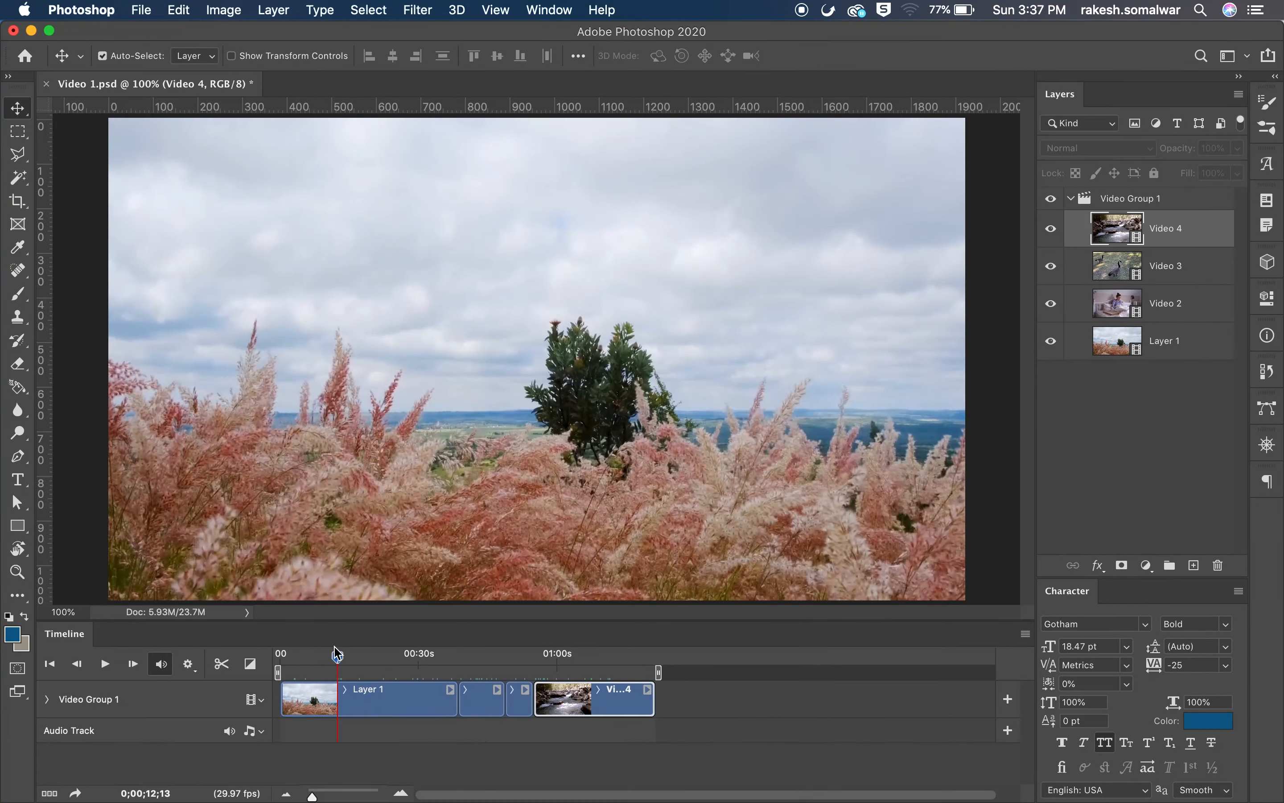
pyautogui.moveTo(312, 795); pyautogui.dragTo(320, 797)
pyautogui.moveTo(620, 654); pyautogui.dragTo(417, 655)
pyautogui.click(146, 793)
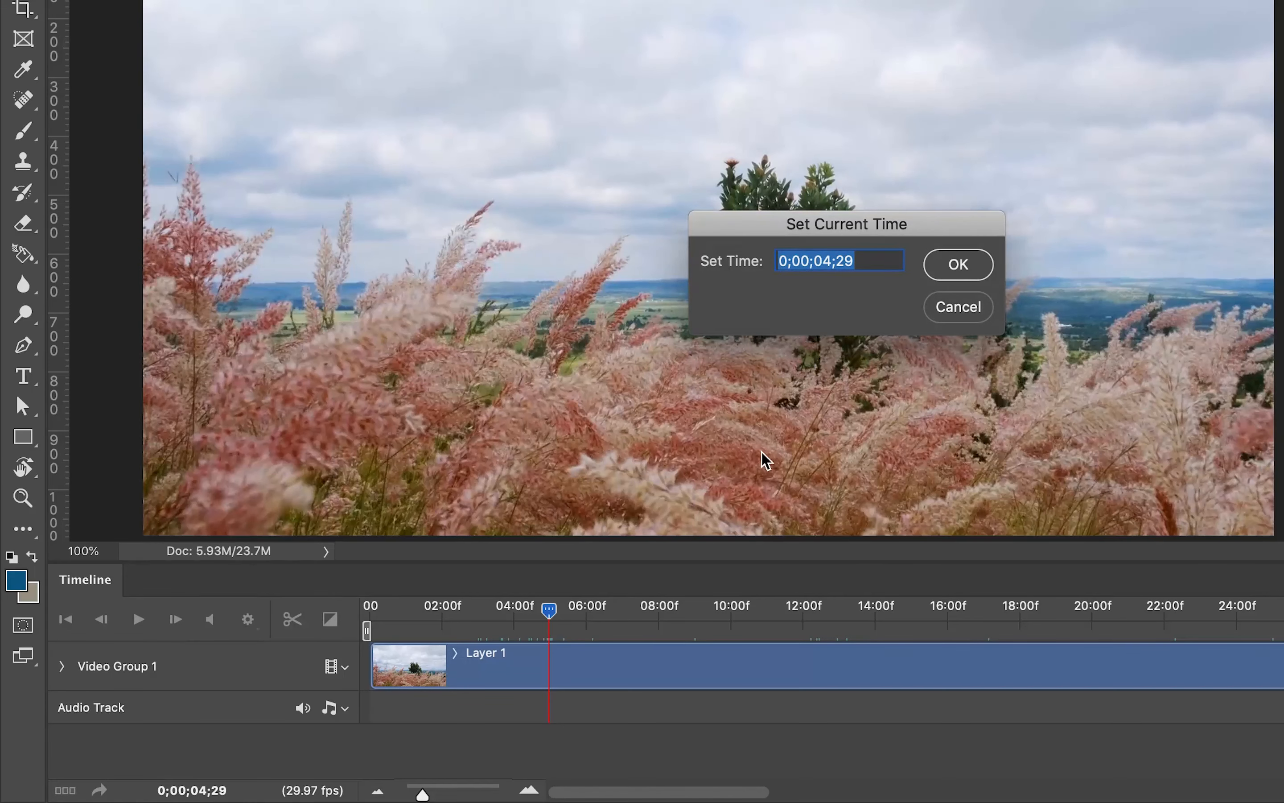
pyautogui.click(829, 260)
pyautogui.press('BackSpace')
pyautogui.write('5')
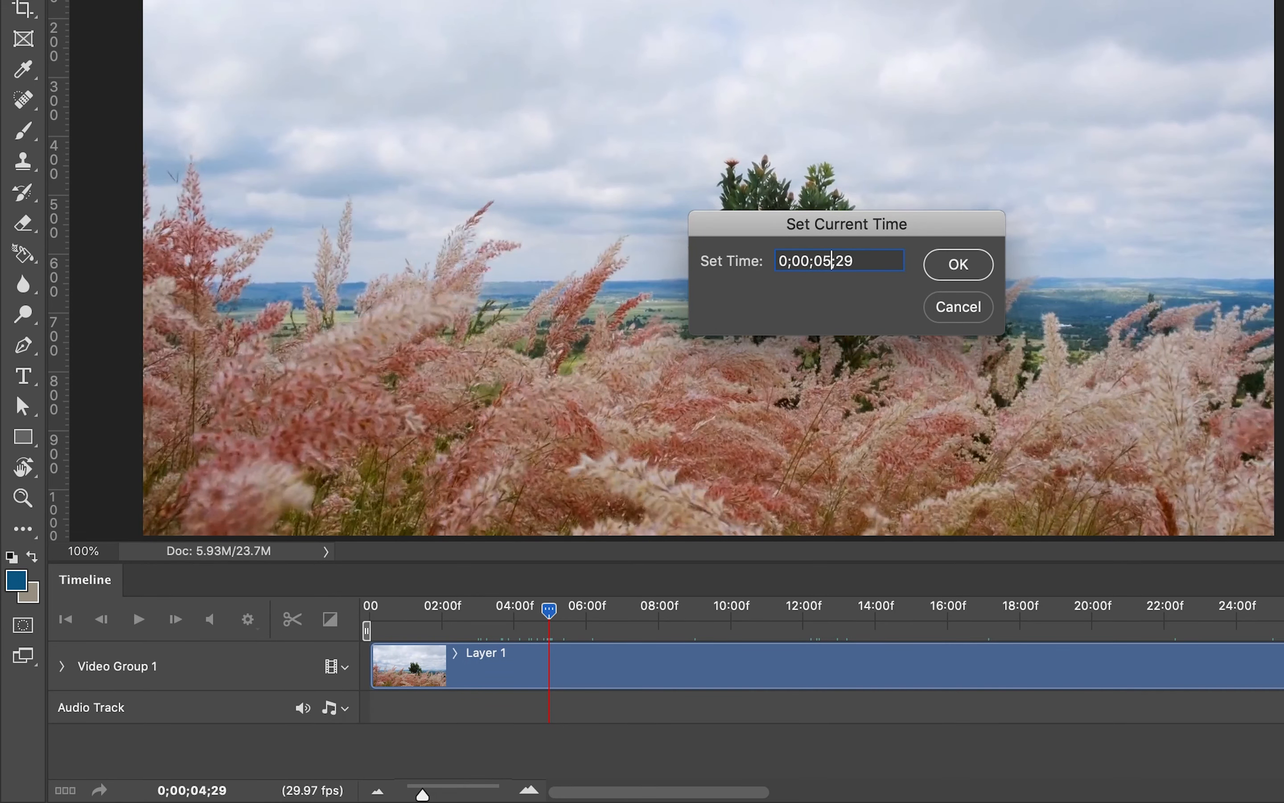
pyautogui.click(861, 267)
pyautogui.press('BackSpace')
pyautogui.press('BackSpace')
pyautogui.click(958, 264)
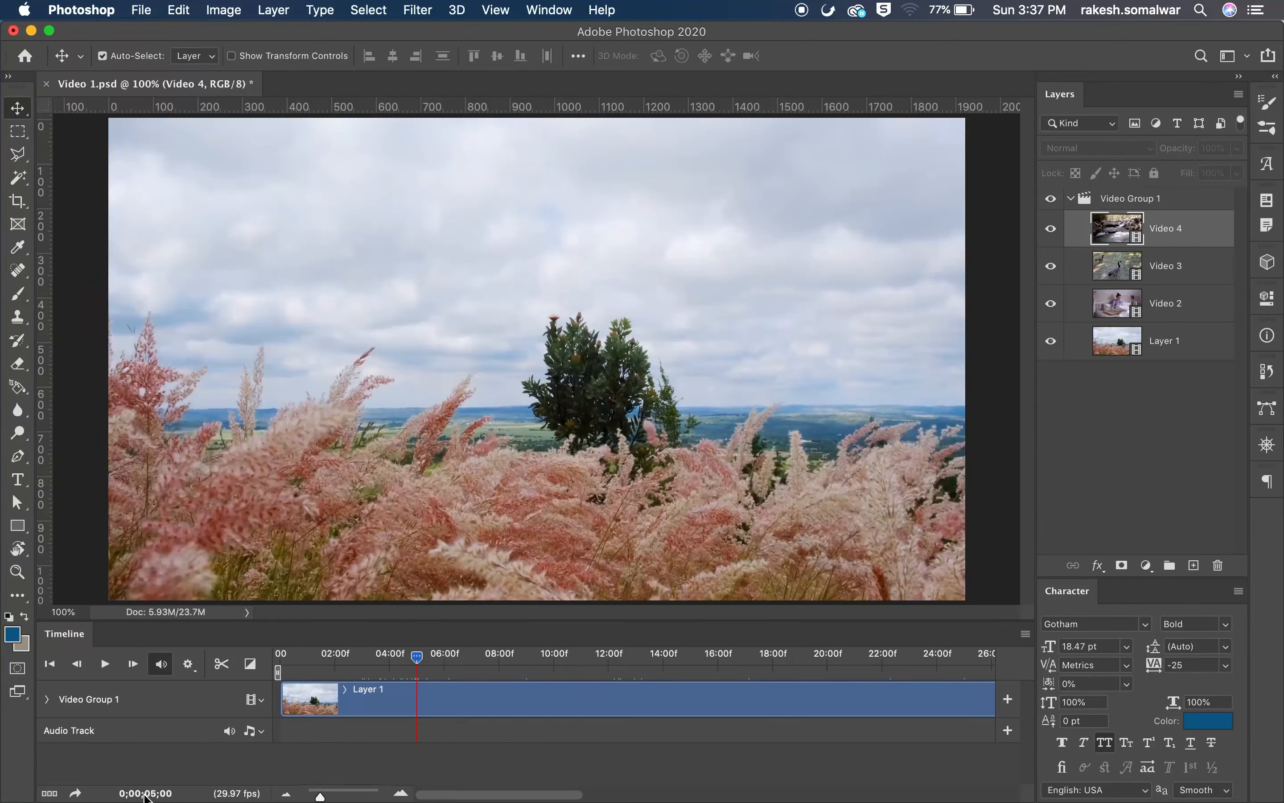
# Split the Layer 1 clip at the 5-second playhead position
pyautogui.click(430, 700)
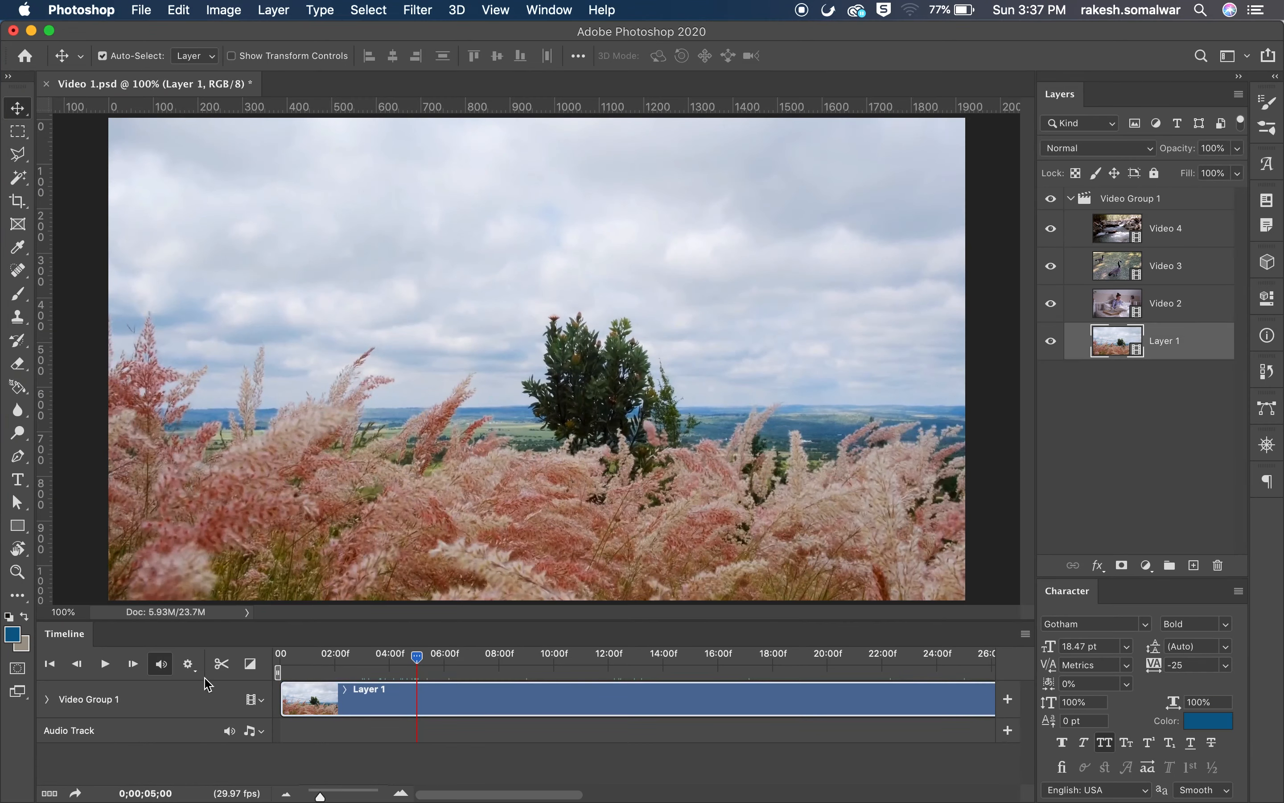
pyautogui.click(228, 671)
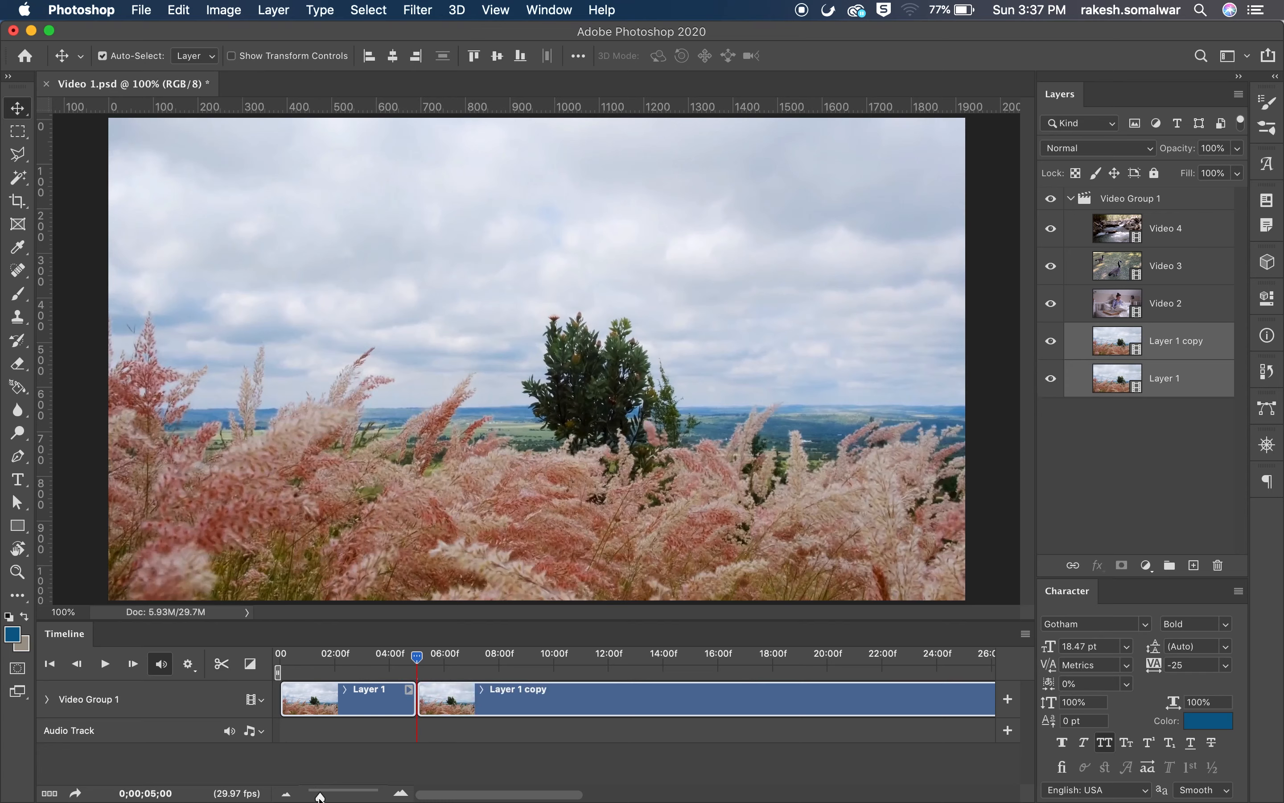
pyautogui.moveTo(320, 795); pyautogui.dragTo(315, 795)
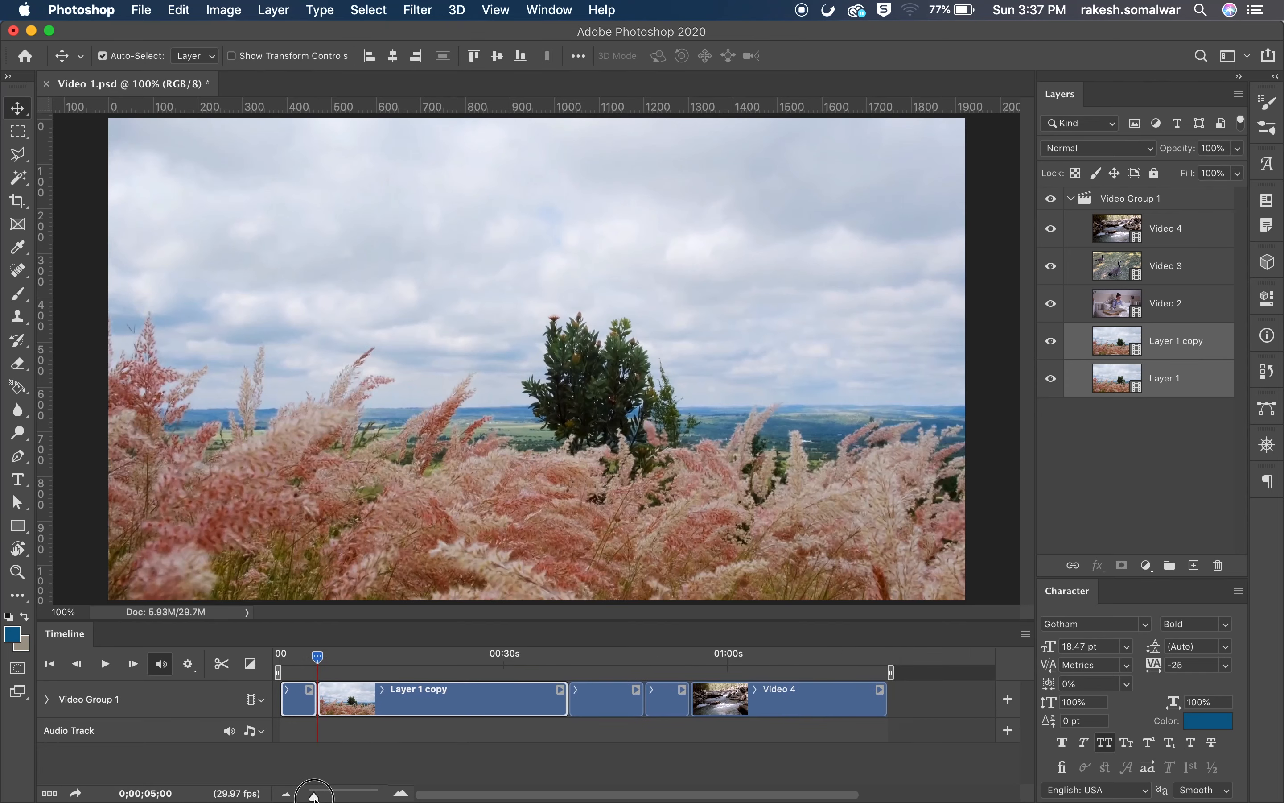
# Try moving Layer 1 copy above Video 4 in the layer stack, and undo the move
pyautogui.click(557, 696)
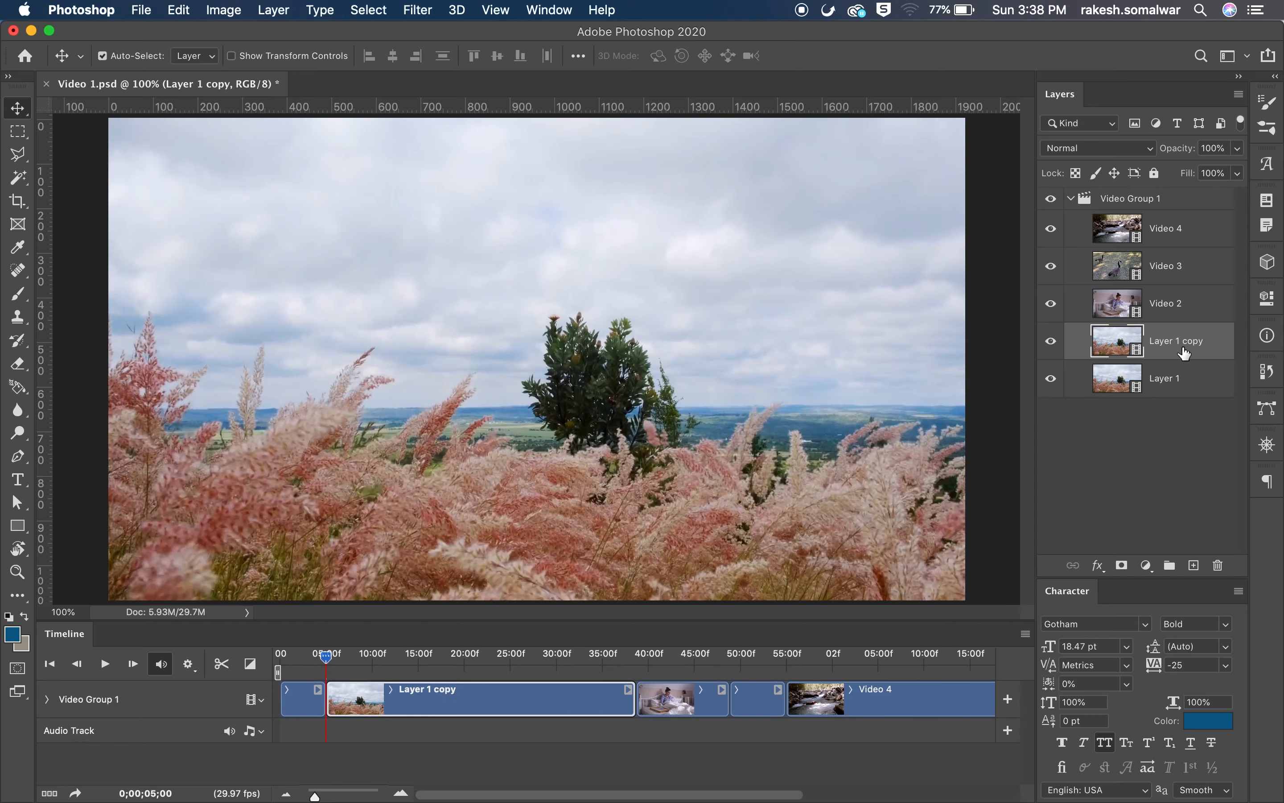
pyautogui.moveTo(1182, 343); pyautogui.dragTo(1176, 213)
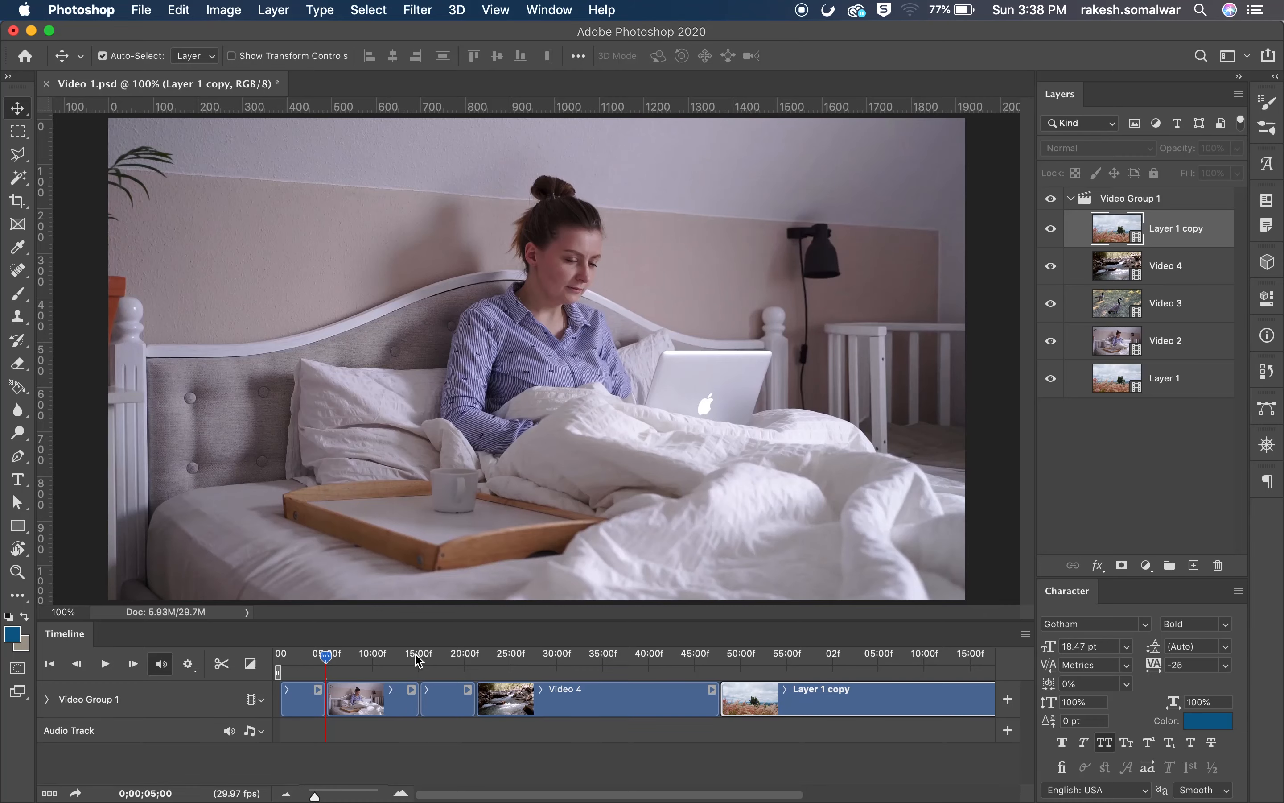
pyautogui.press('super+z')
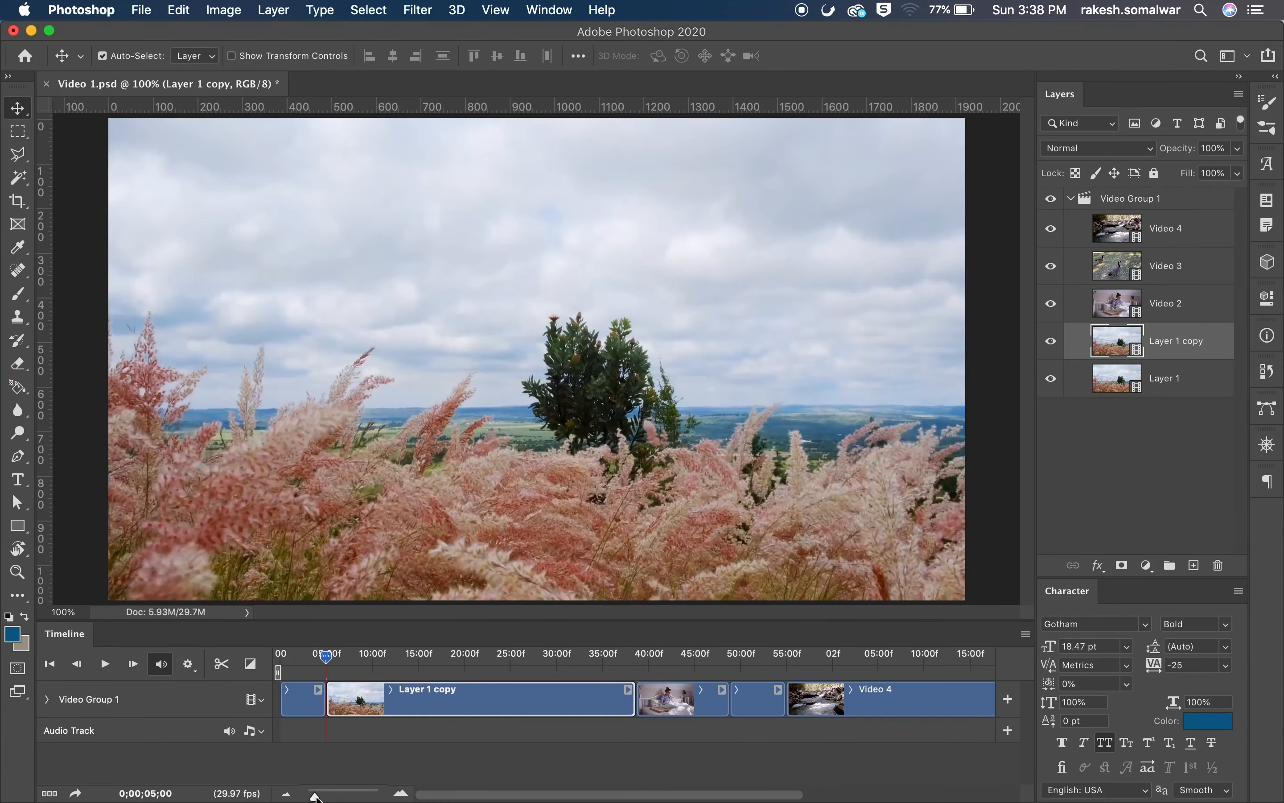
# Move the Layer 1 copy clip to the end of the Video Group 1 track, after Video 4
pyautogui.moveTo(393, 703); pyautogui.dragTo(983, 704)
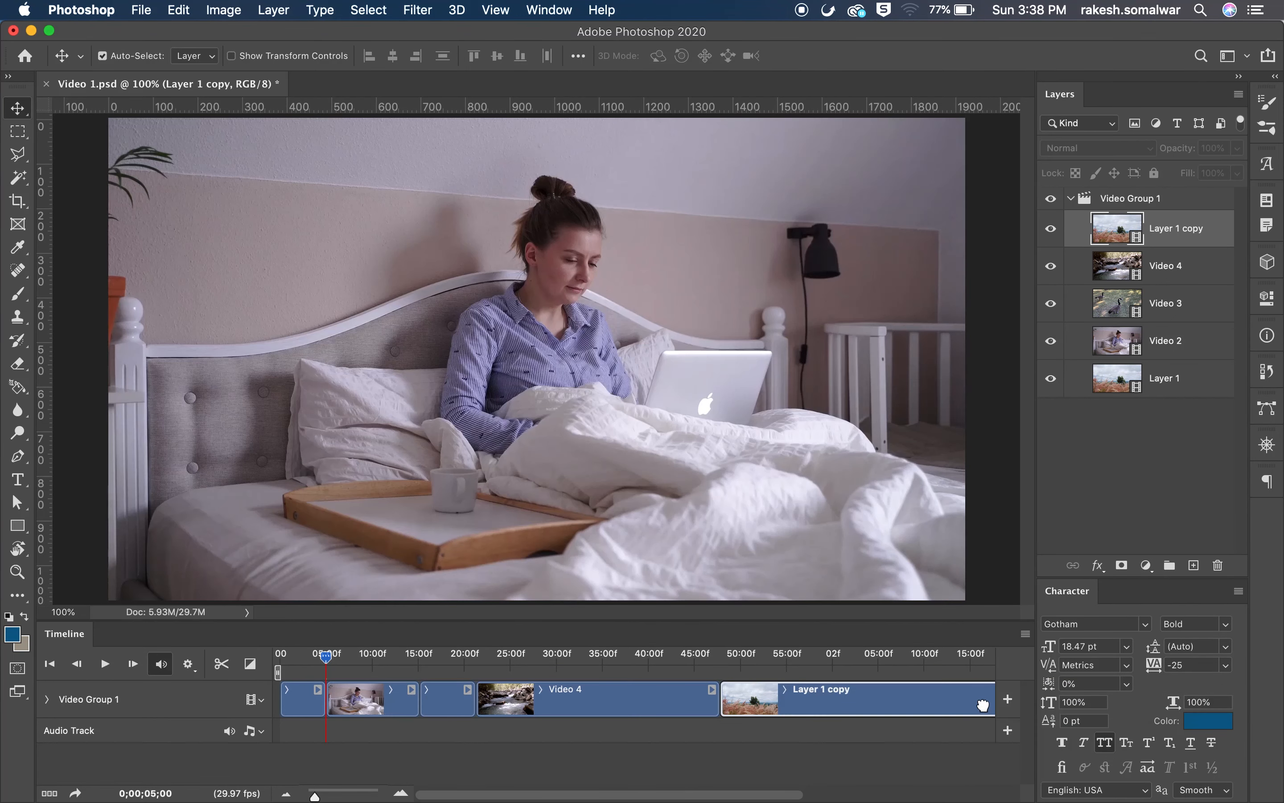
# Set the timeline's current time to 0;00;10;00
pyautogui.click(145, 794)
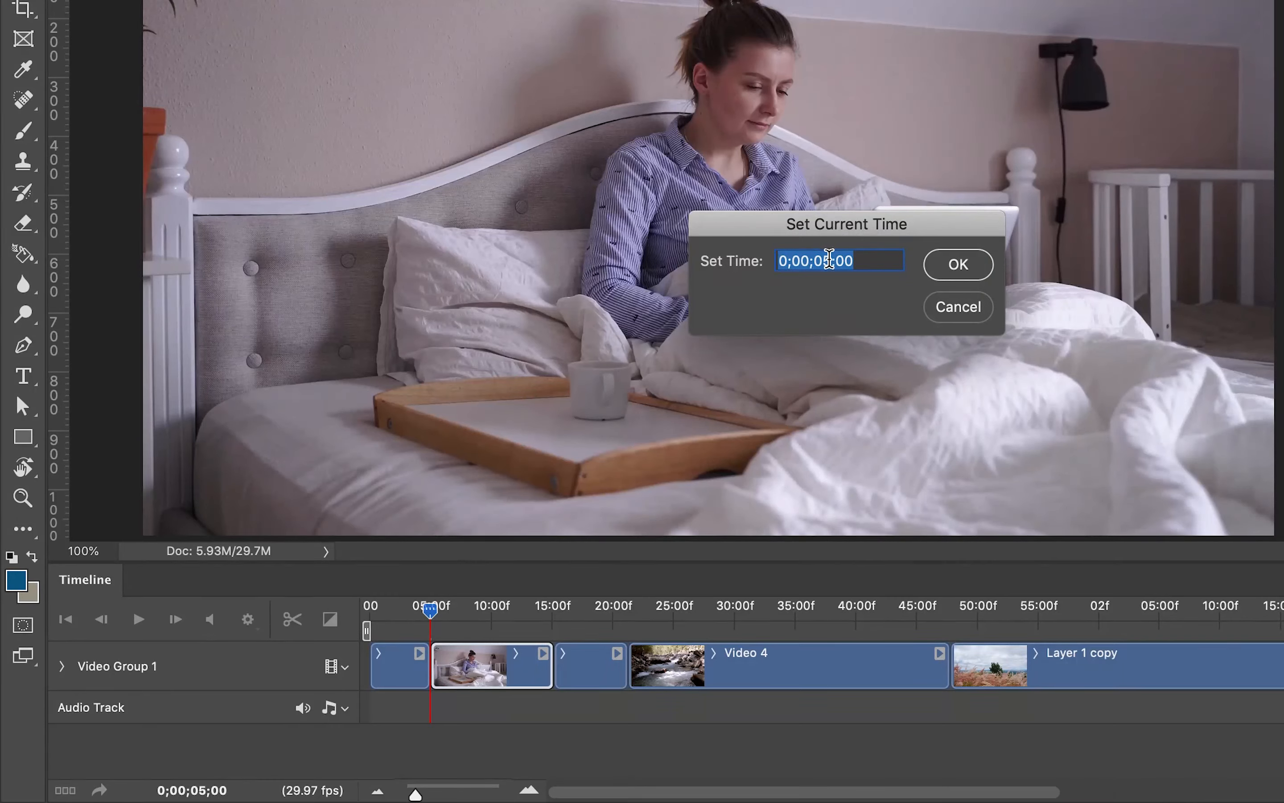
pyautogui.click(628, 393)
pyautogui.press('BackSpace')
pyautogui.press('BackSpace')
pyautogui.write('10')
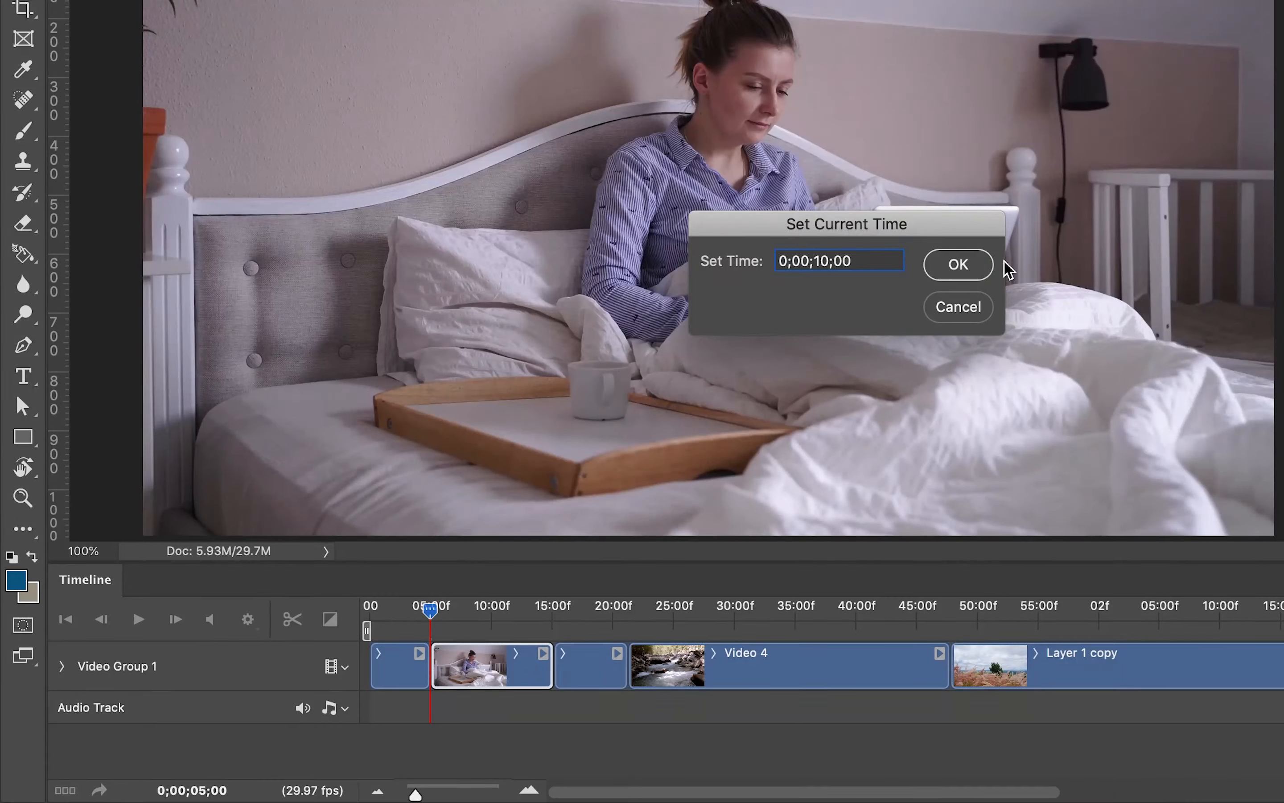
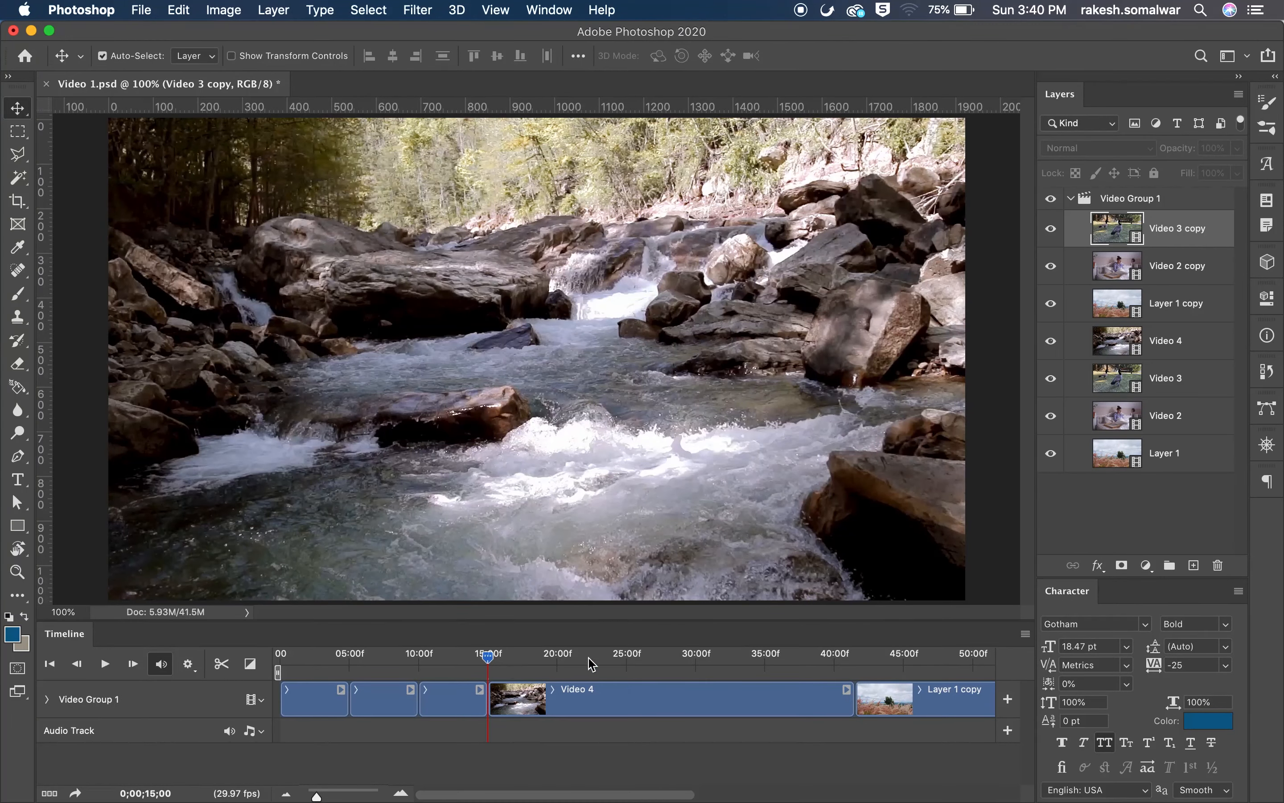
# Split the Video 4 clip at exactly 0;00;20;00
pyautogui.moveTo(487, 661); pyautogui.dragTo(556, 664)
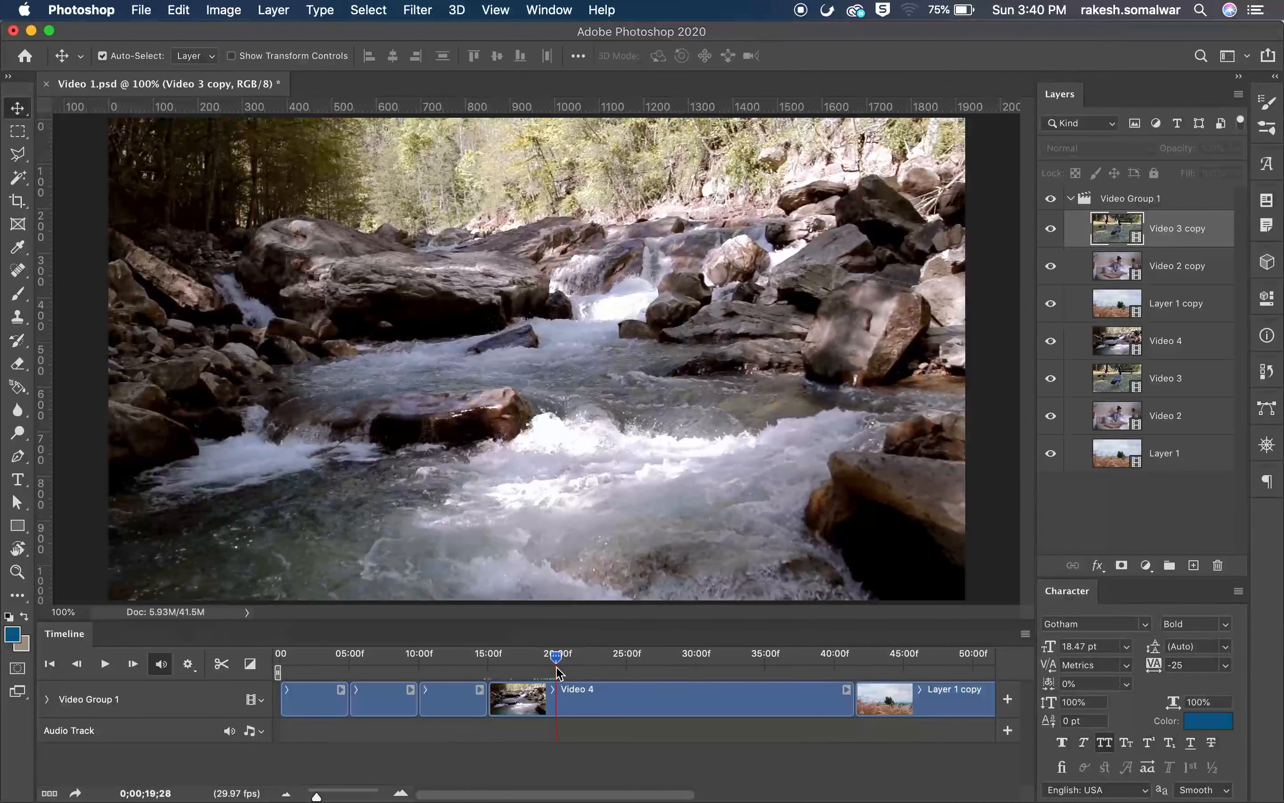
pyautogui.click(587, 697)
pyautogui.click(141, 793)
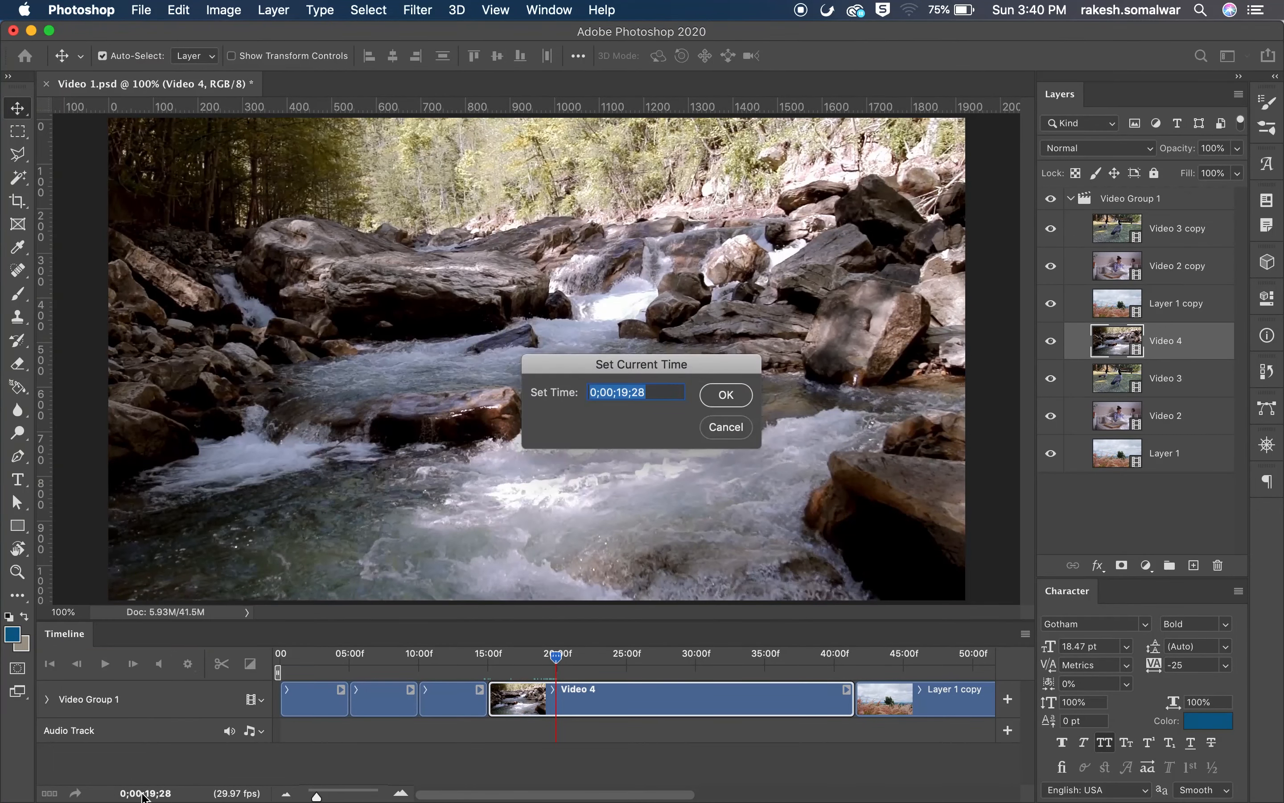
pyautogui.write('0;00;20;00')
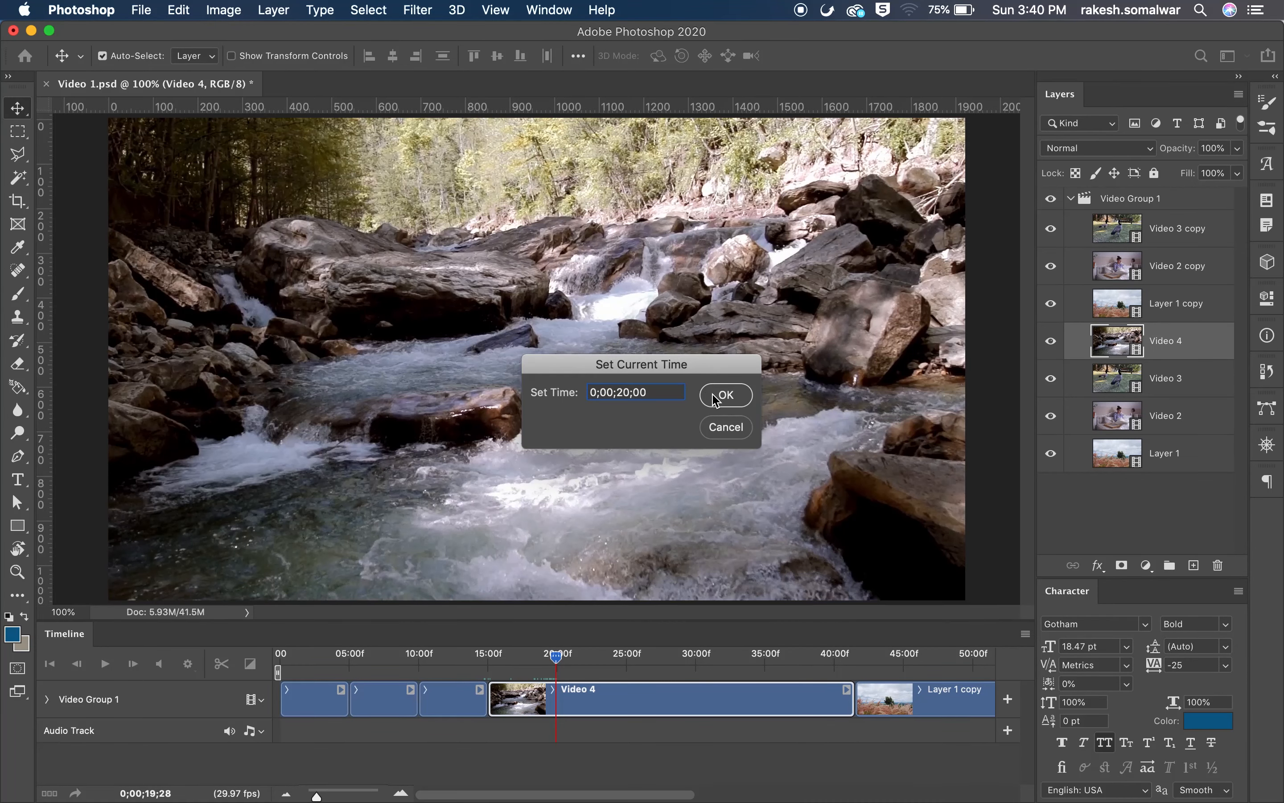
pyautogui.click(714, 398)
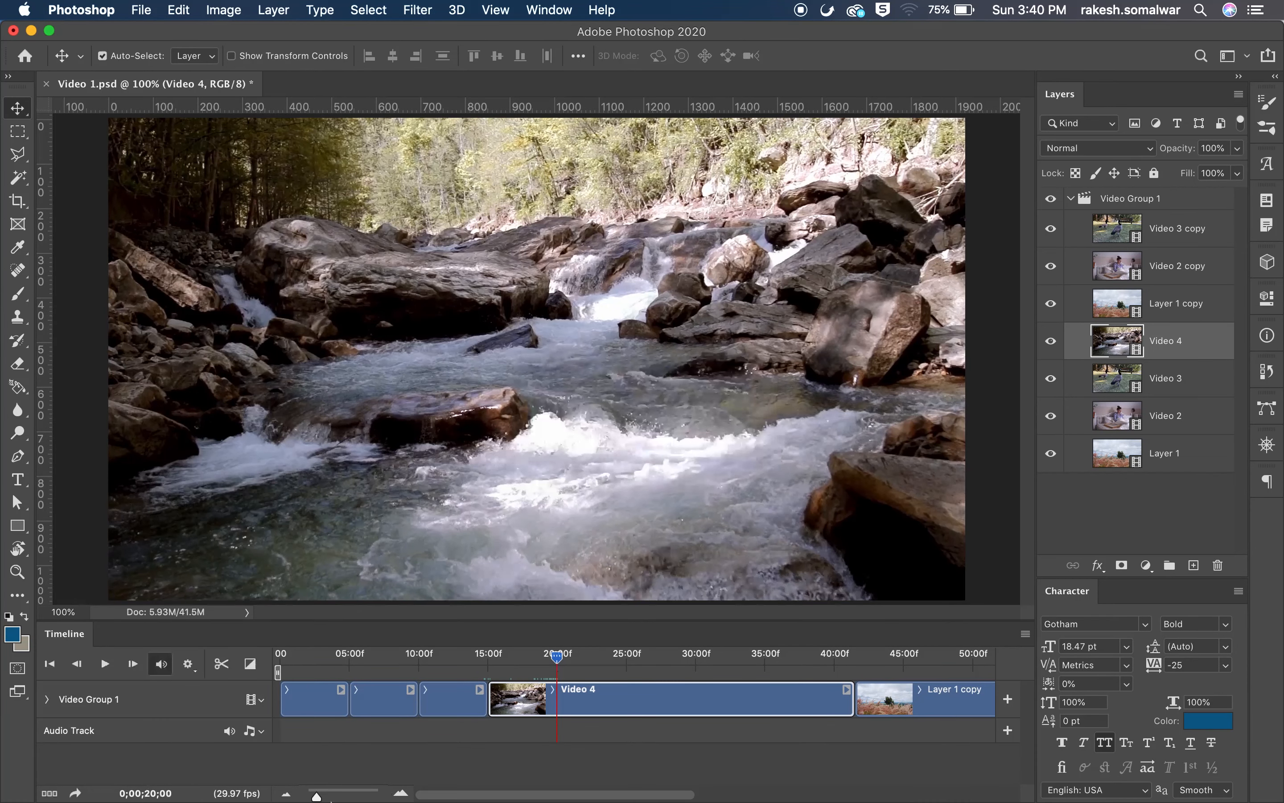
pyautogui.click(219, 669)
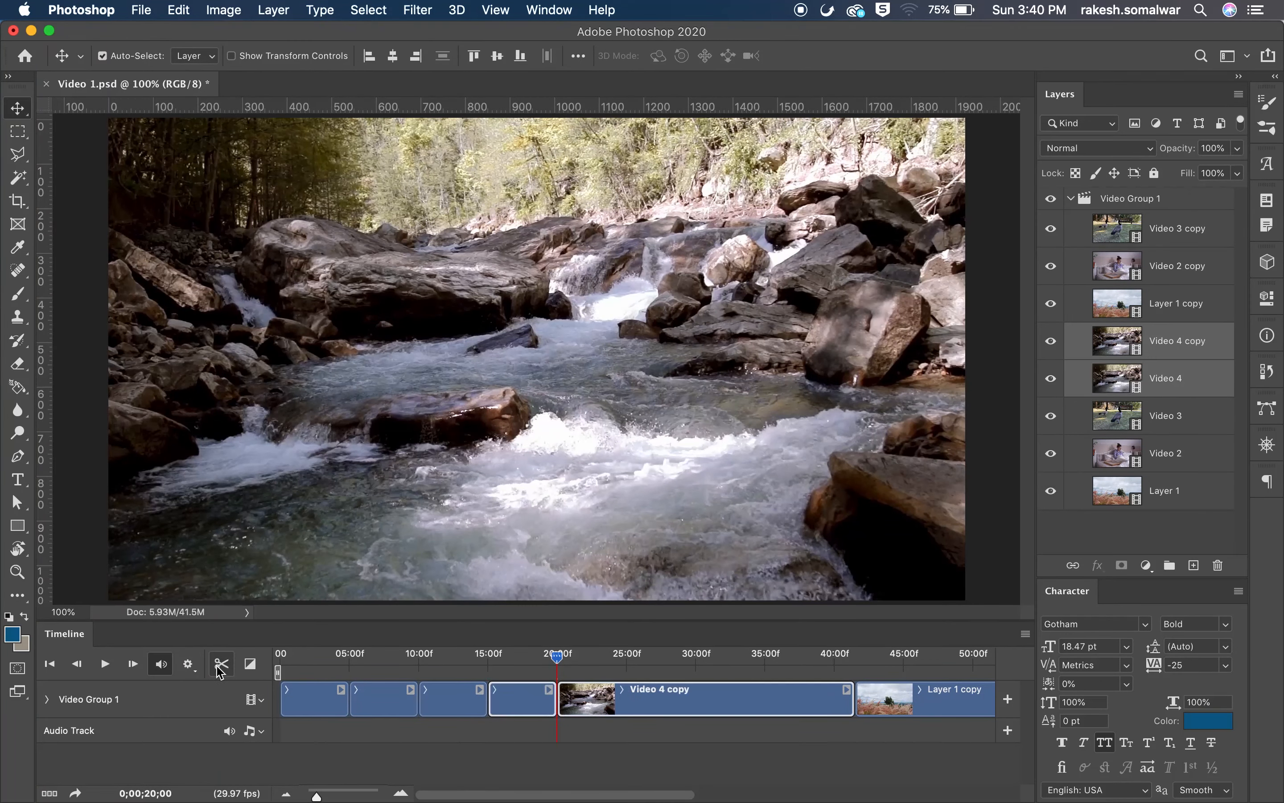
# Hide the Video 4 copy, Layer 1 copy, Video 2 copy and Video 3 copy layers
pyautogui.click(656, 714)
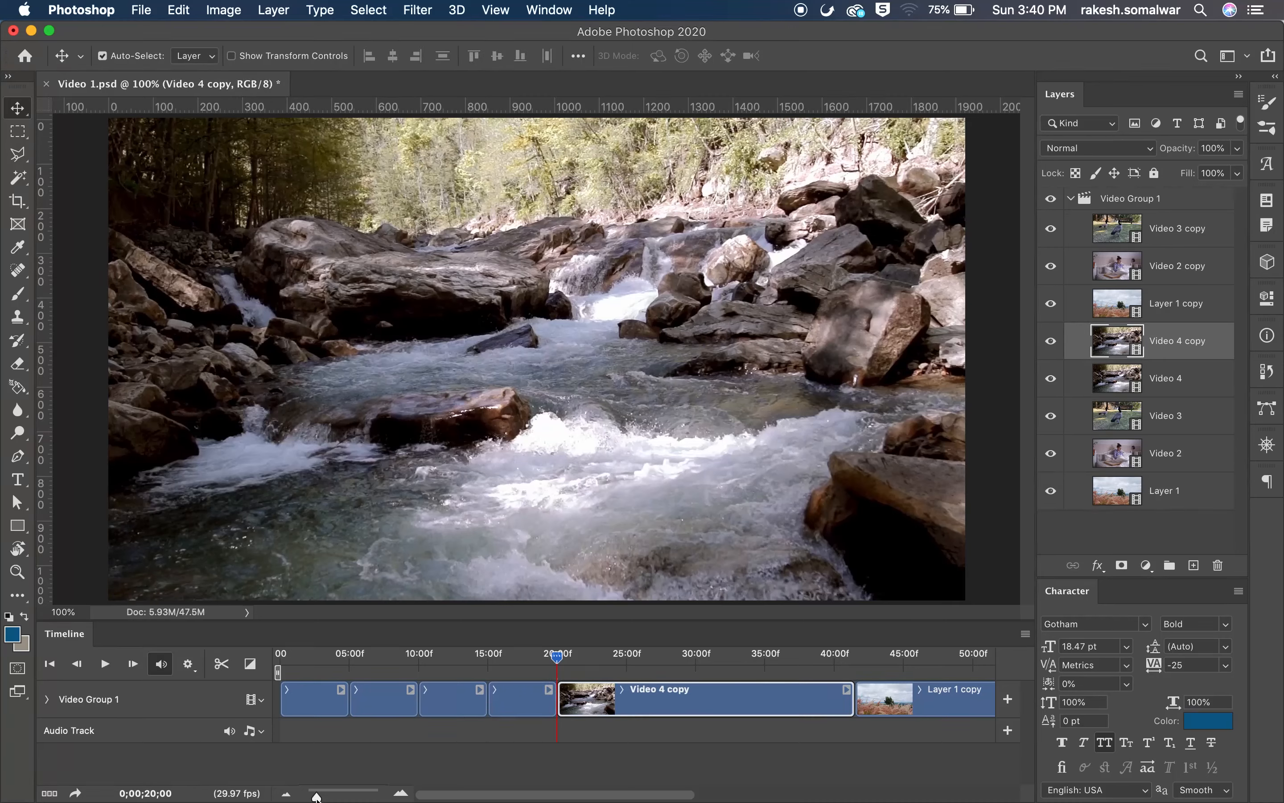
pyautogui.moveTo(316, 795); pyautogui.dragTo(313, 794)
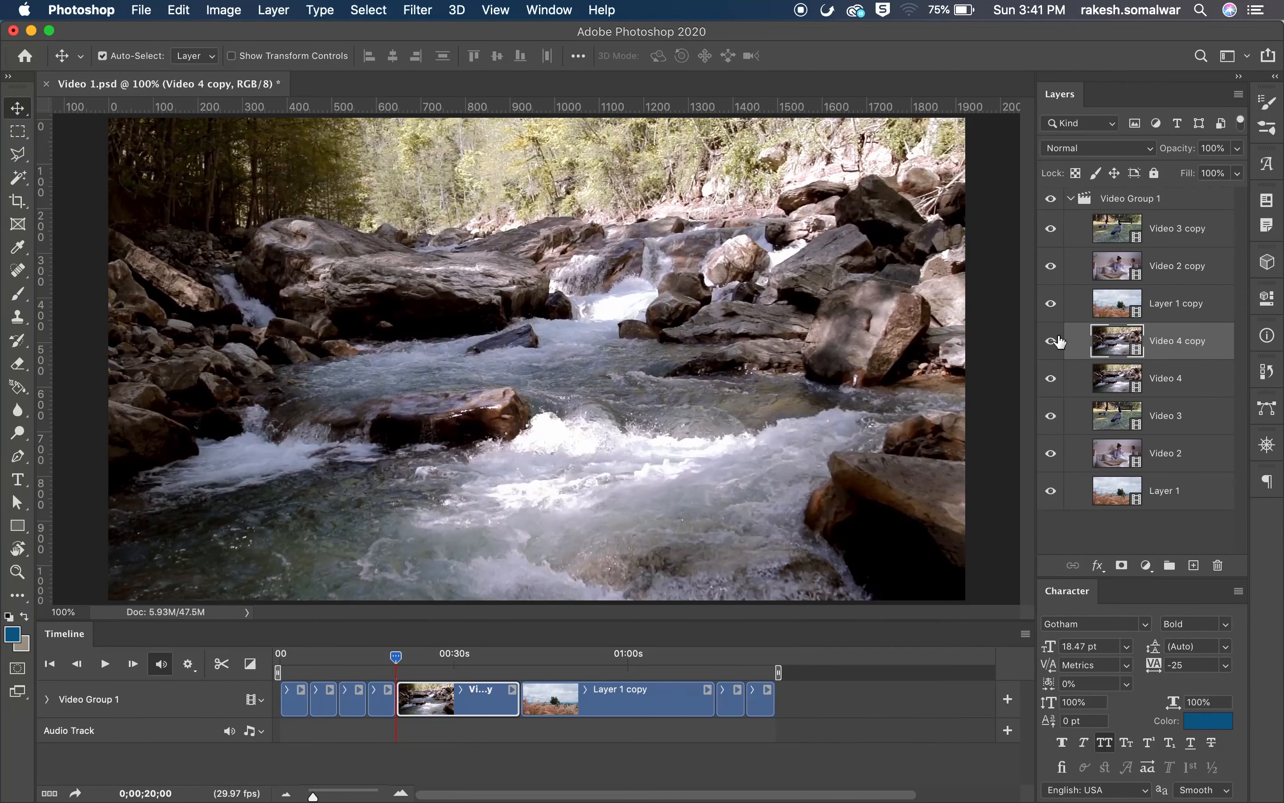
pyautogui.moveTo(1058, 341); pyautogui.dragTo(1051, 229)
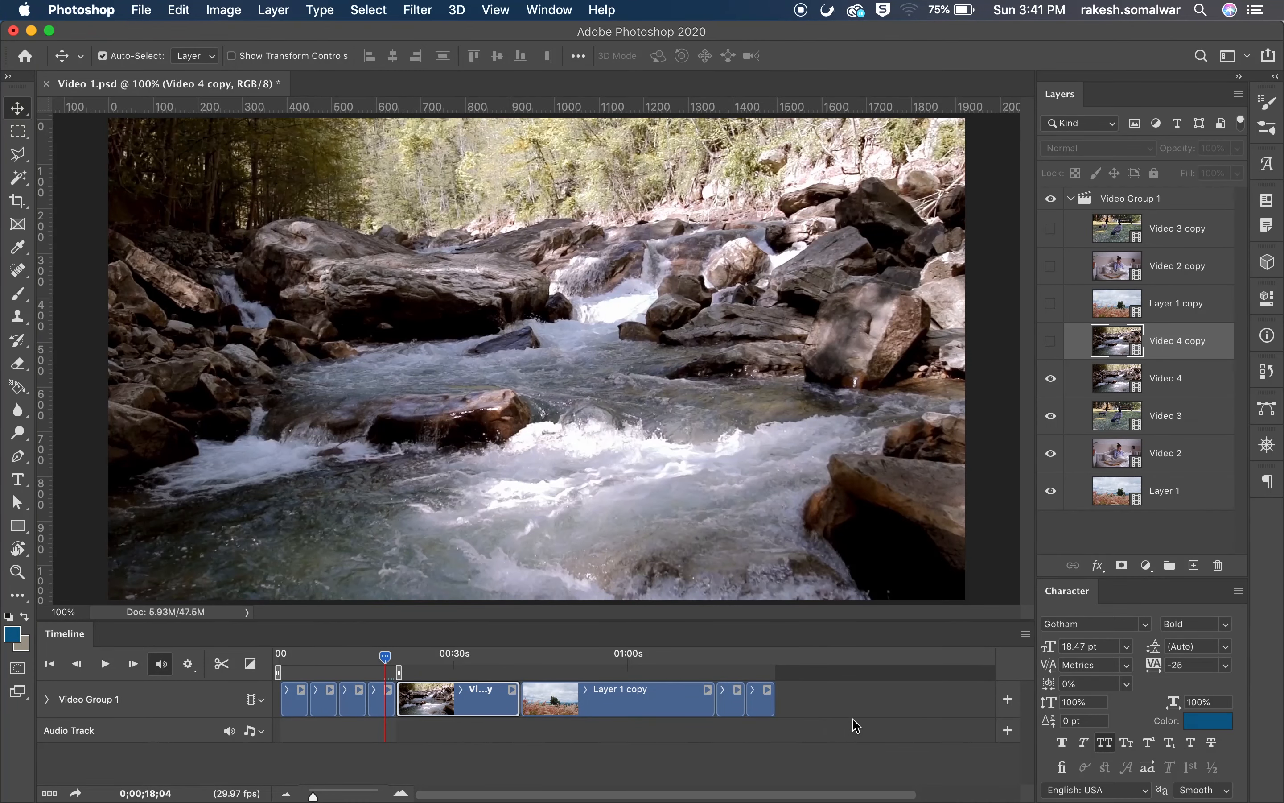
# Delete the four leftover clip layers, from Video 4 copy up to Video 3 copy
pyautogui.click(663, 706)
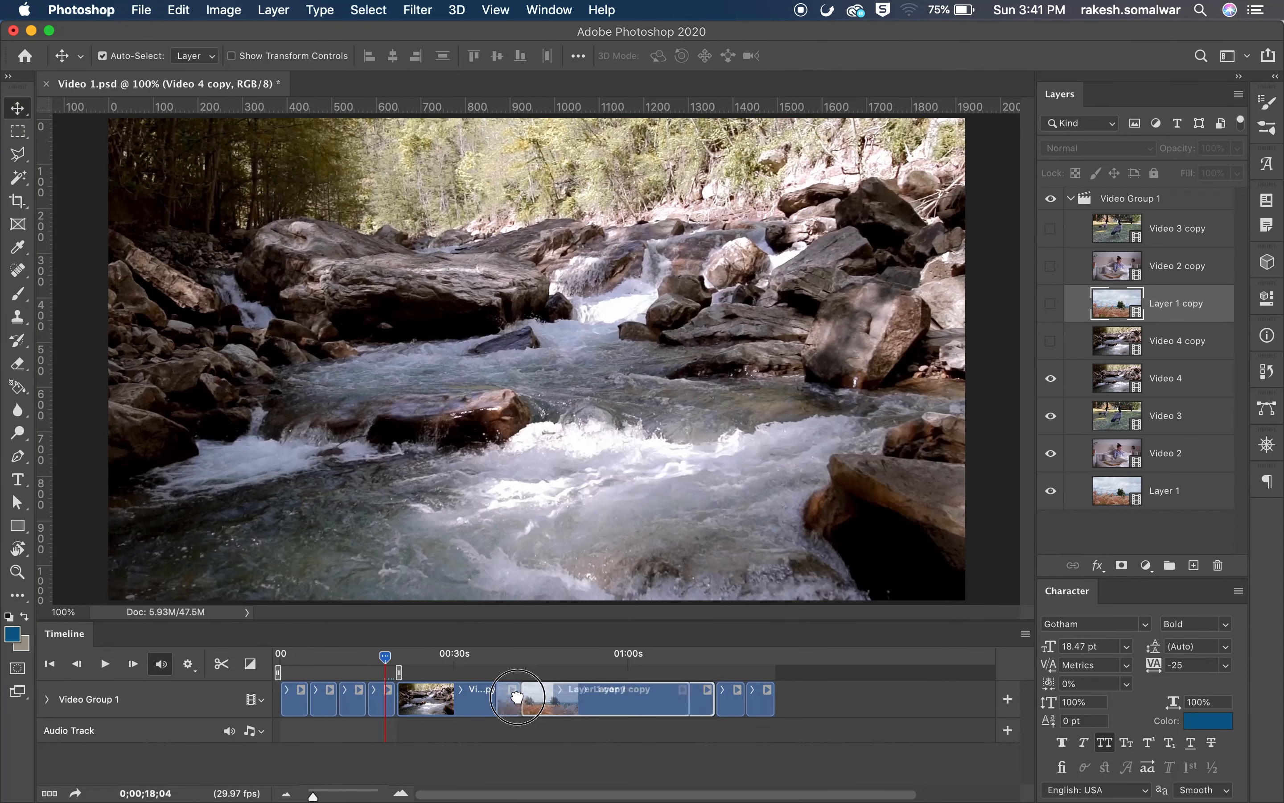
pyautogui.click(818, 708)
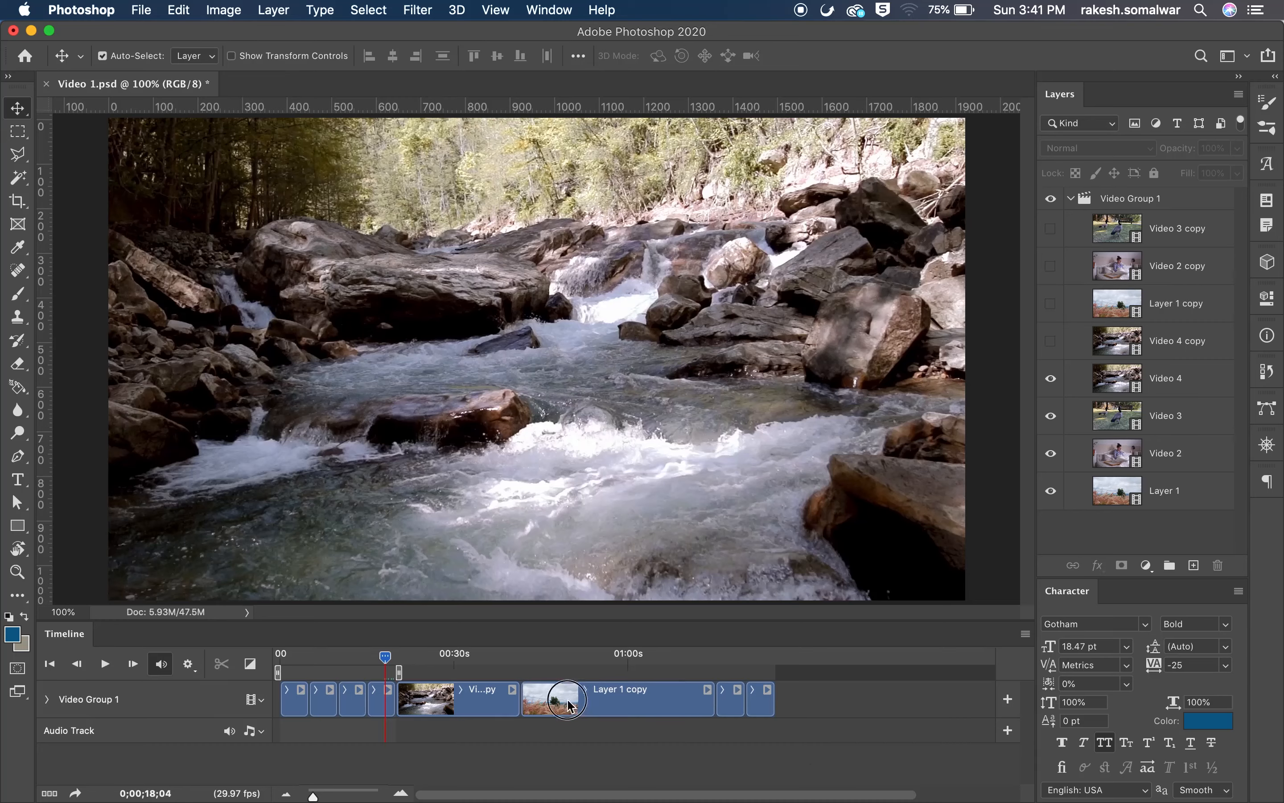
pyautogui.click(1162, 348)
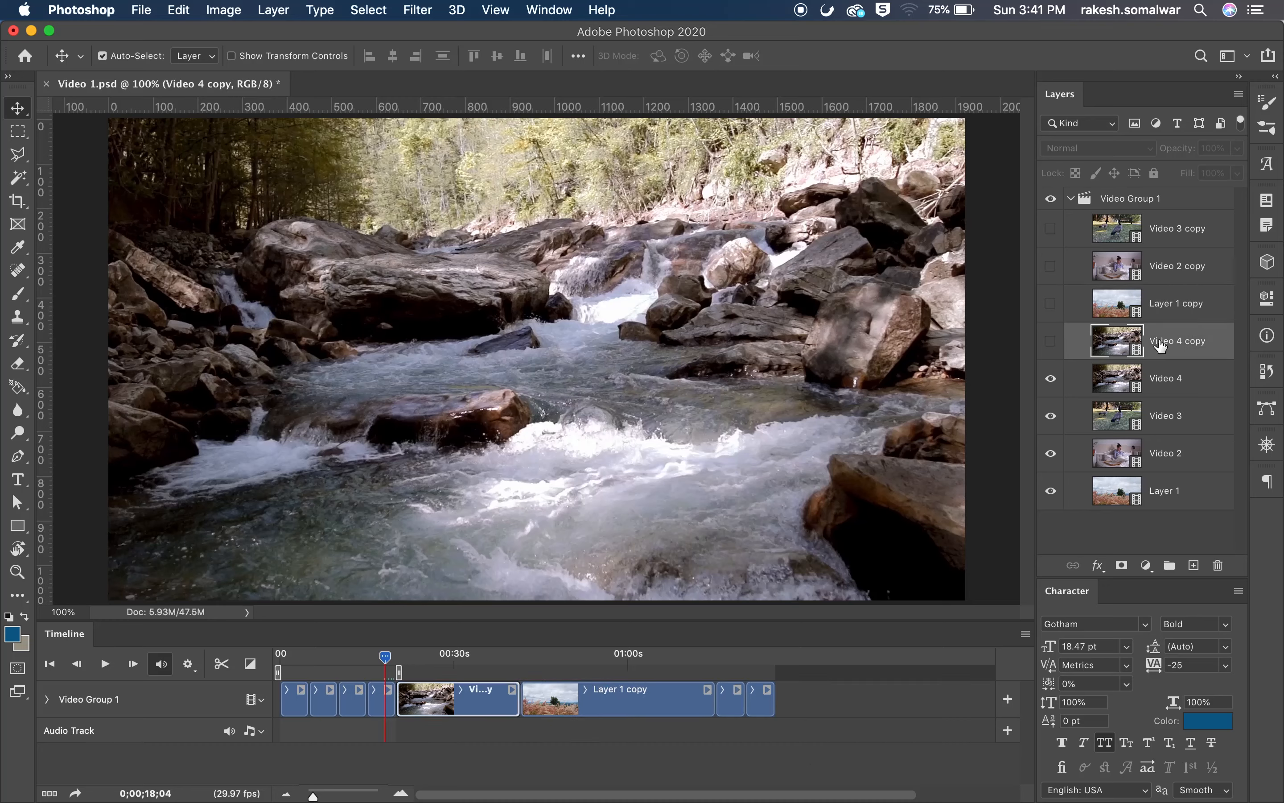
pyautogui.keyDown('shift'); pyautogui.click(1175, 237); pyautogui.keyUp('shift')
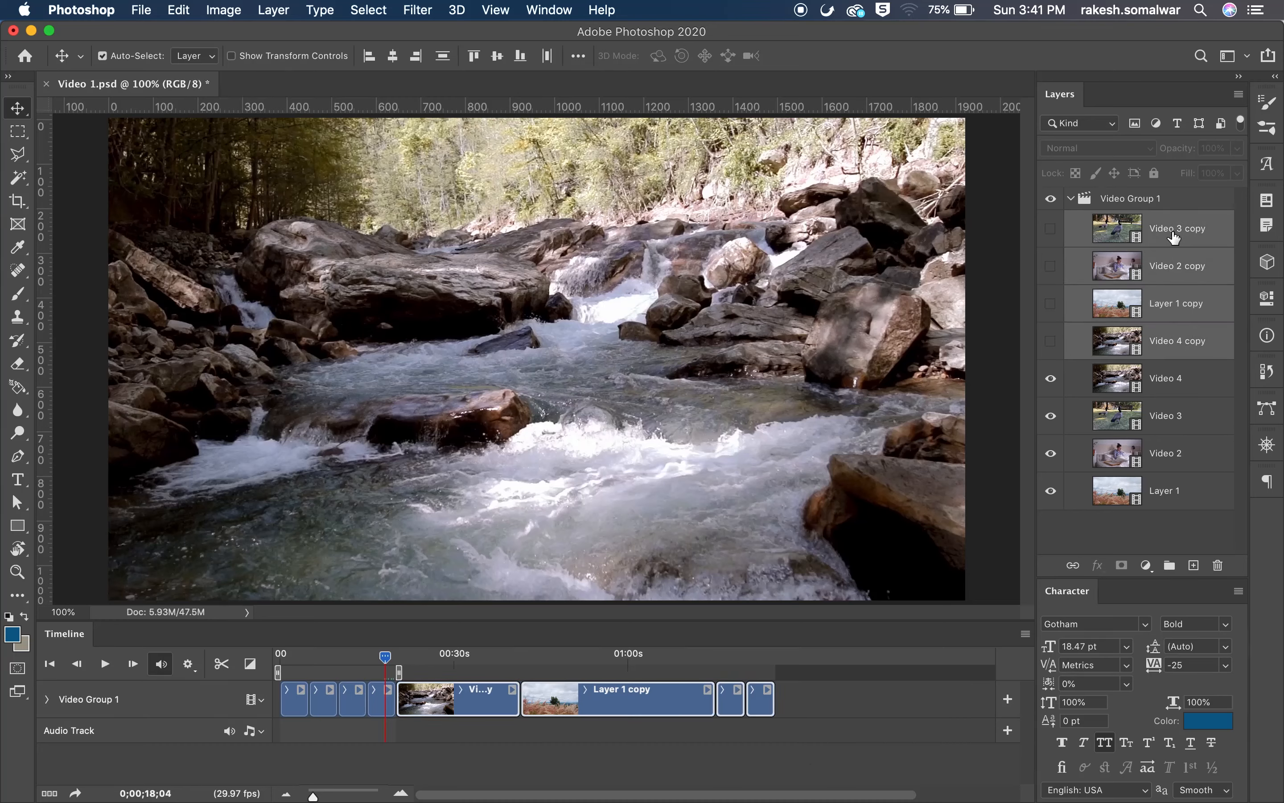
pyautogui.press('BackSpace')
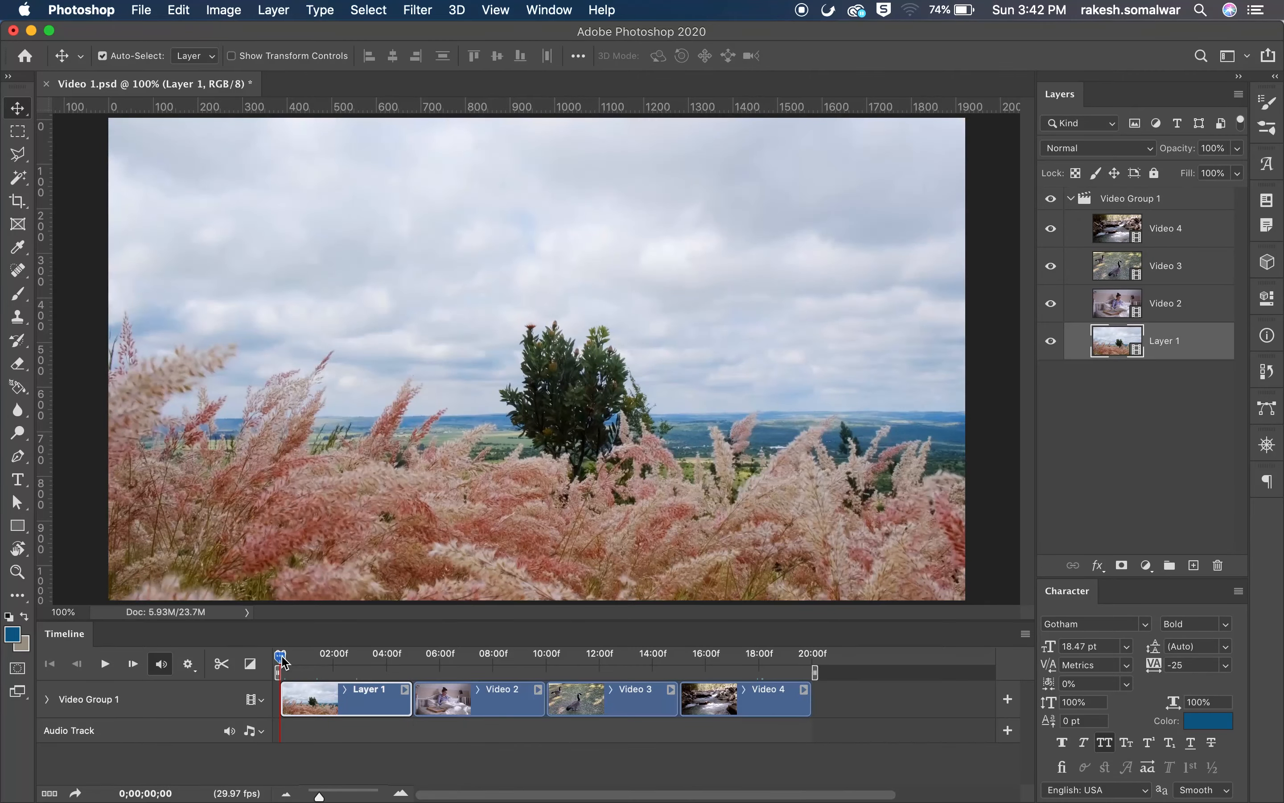
# Preview the cut from Layer 1 to Video 2 and apply a 0.5 s Fade transition between the two clips
pyautogui.moveTo(283, 661); pyautogui.dragTo(382, 678)
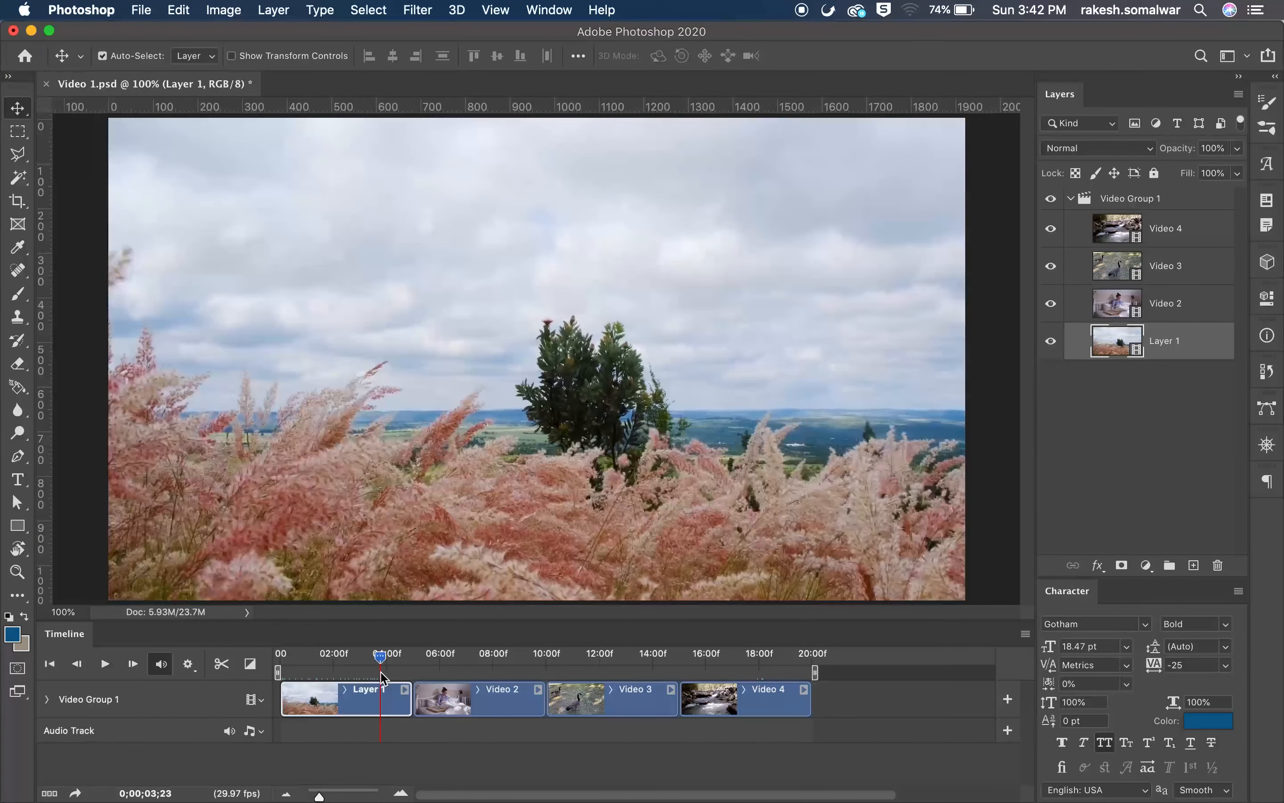
pyautogui.press('space')
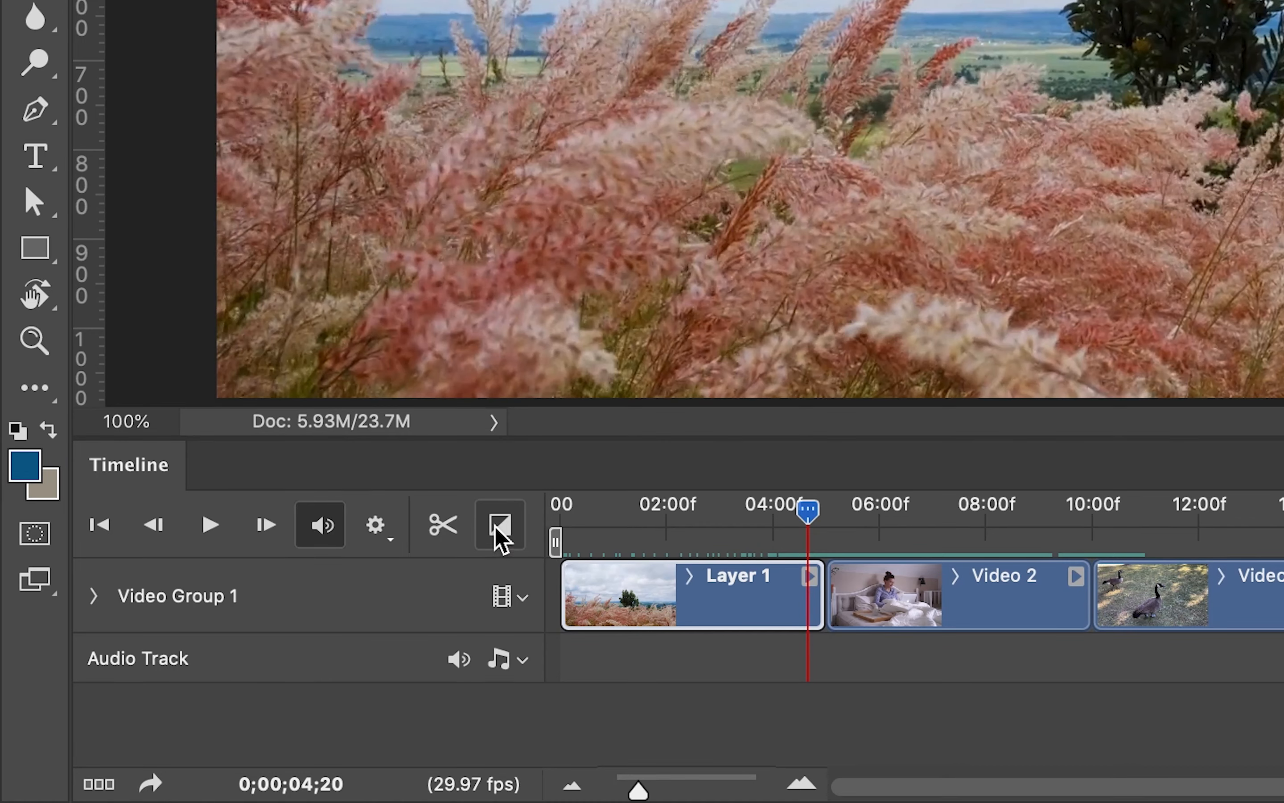
pyautogui.click(250, 665)
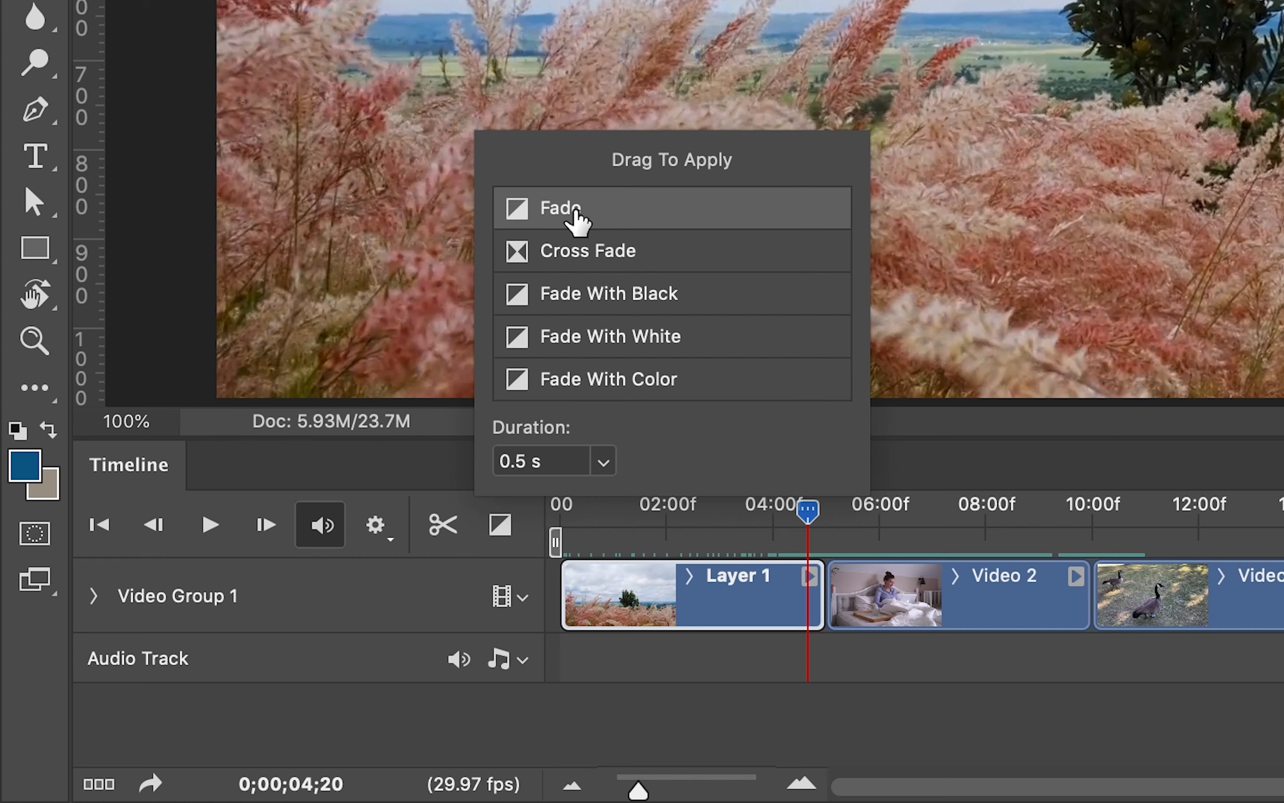
pyautogui.moveTo(576, 218); pyautogui.dragTo(827, 611)
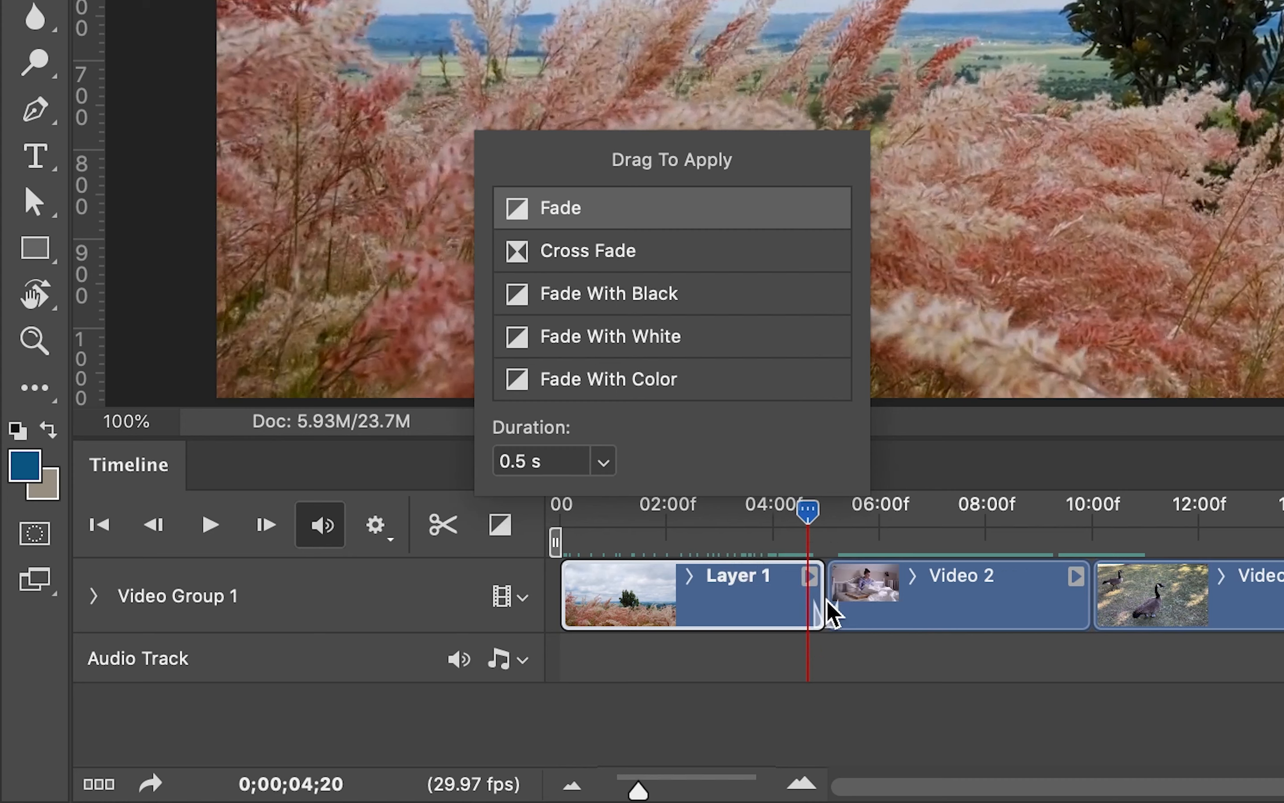
# Examine the fade between Layer 1 and Video 2 up close and play it back from before the cut
pyautogui.click(637, 791)
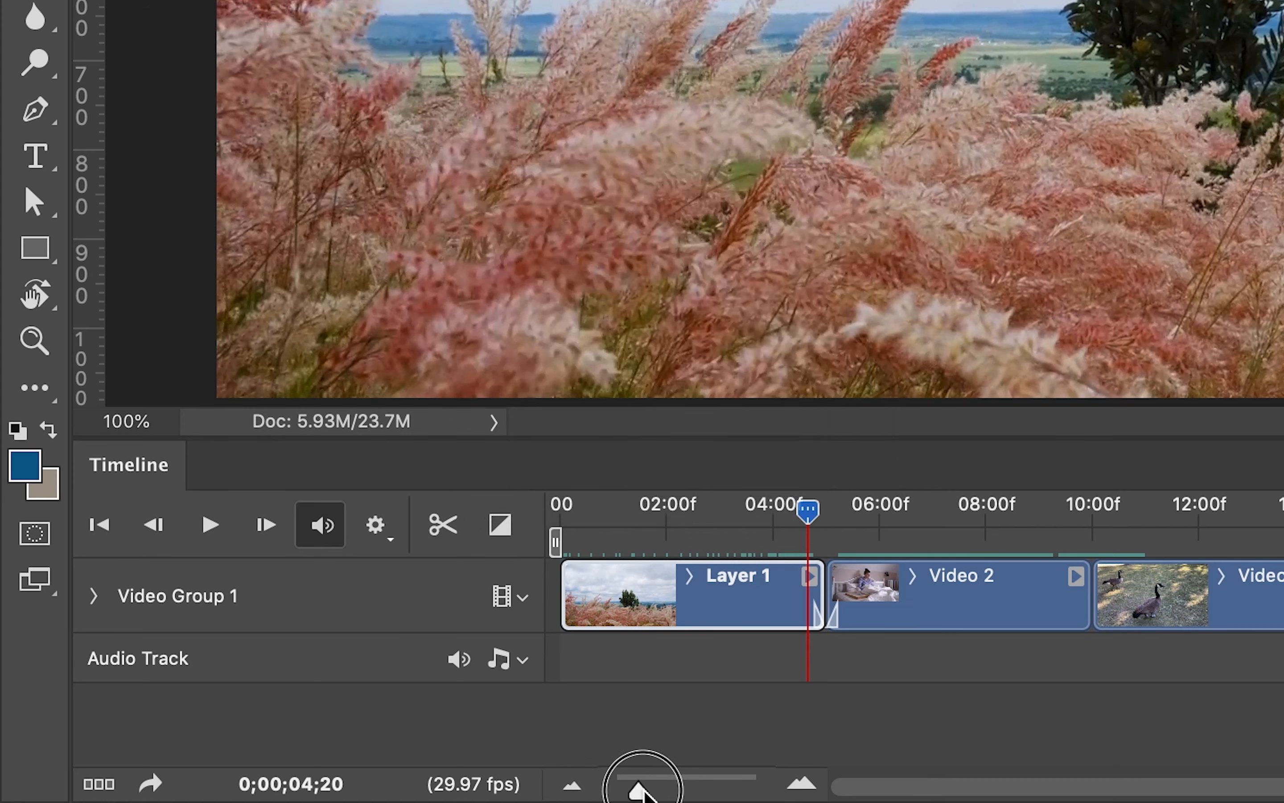
pyautogui.moveTo(637, 791); pyautogui.dragTo(656, 791)
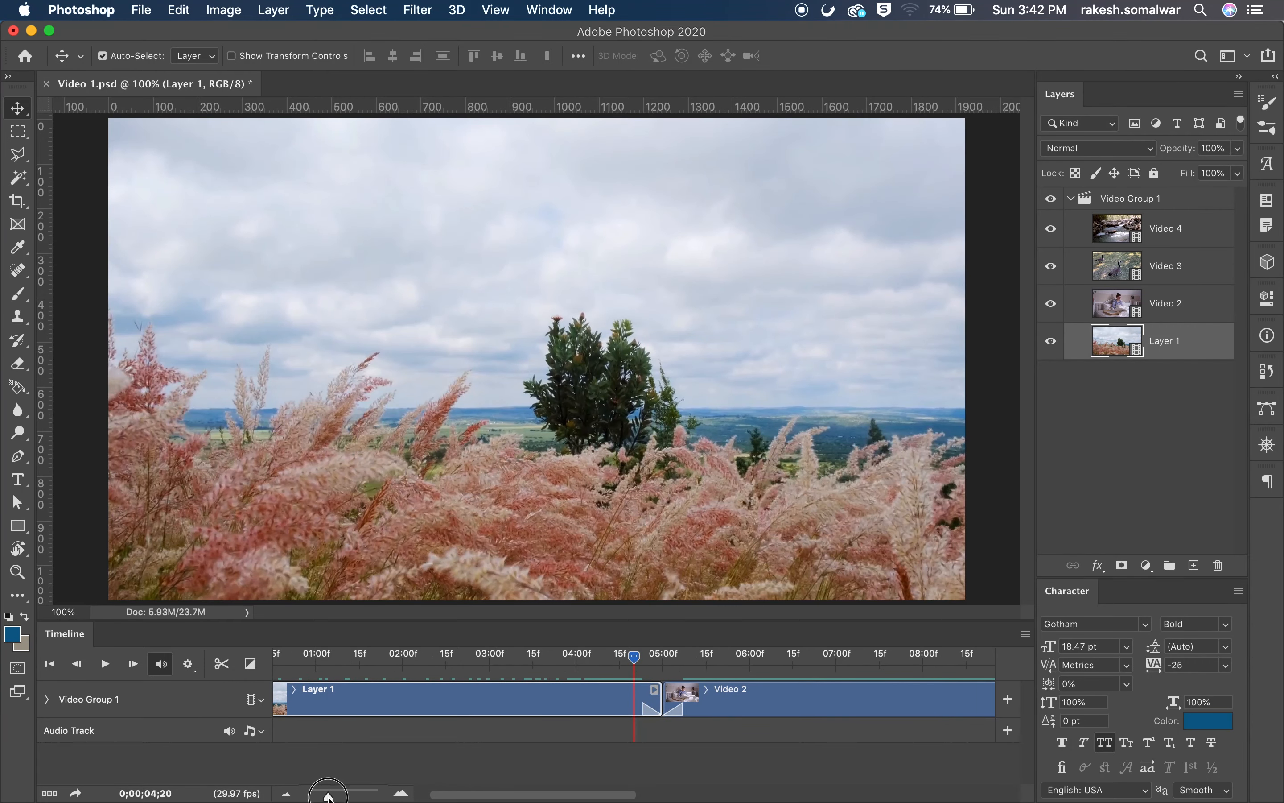
pyautogui.moveTo(469, 799); pyautogui.dragTo(529, 800)
pyautogui.moveTo(434, 657); pyautogui.dragTo(323, 669)
pyautogui.press('space')
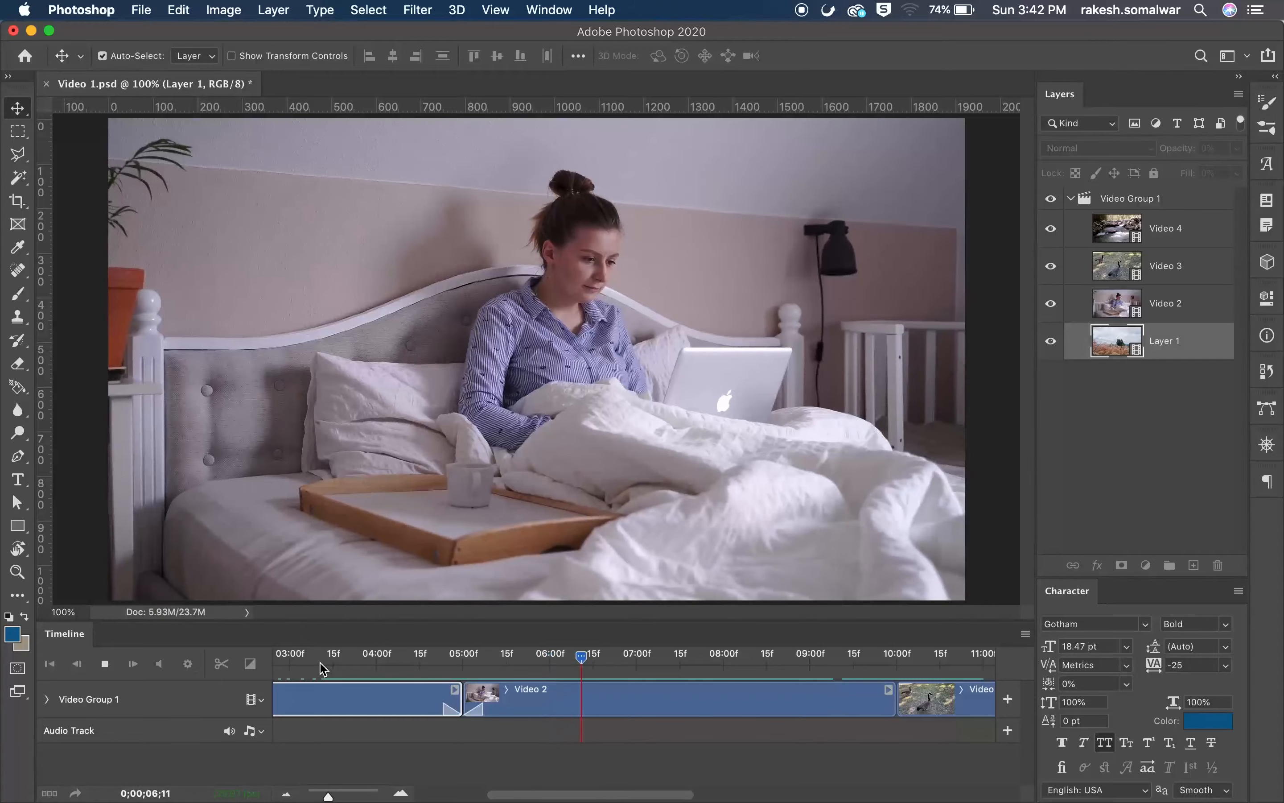
pyautogui.press('space')
pyautogui.moveTo(583, 664); pyautogui.dragTo(423, 664)
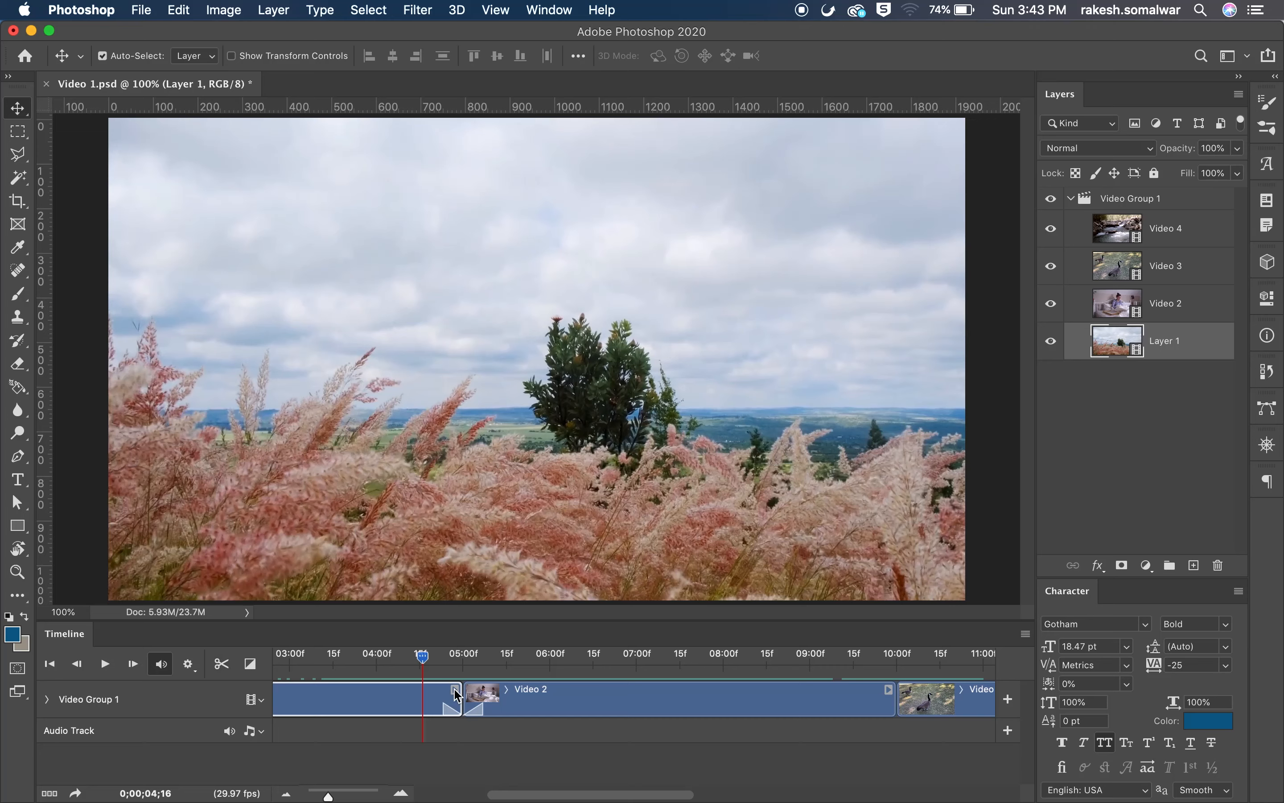
# Set the transition duration to 1 s and delete the existing fade between Layer 1 and Video 2
pyautogui.click(252, 664)
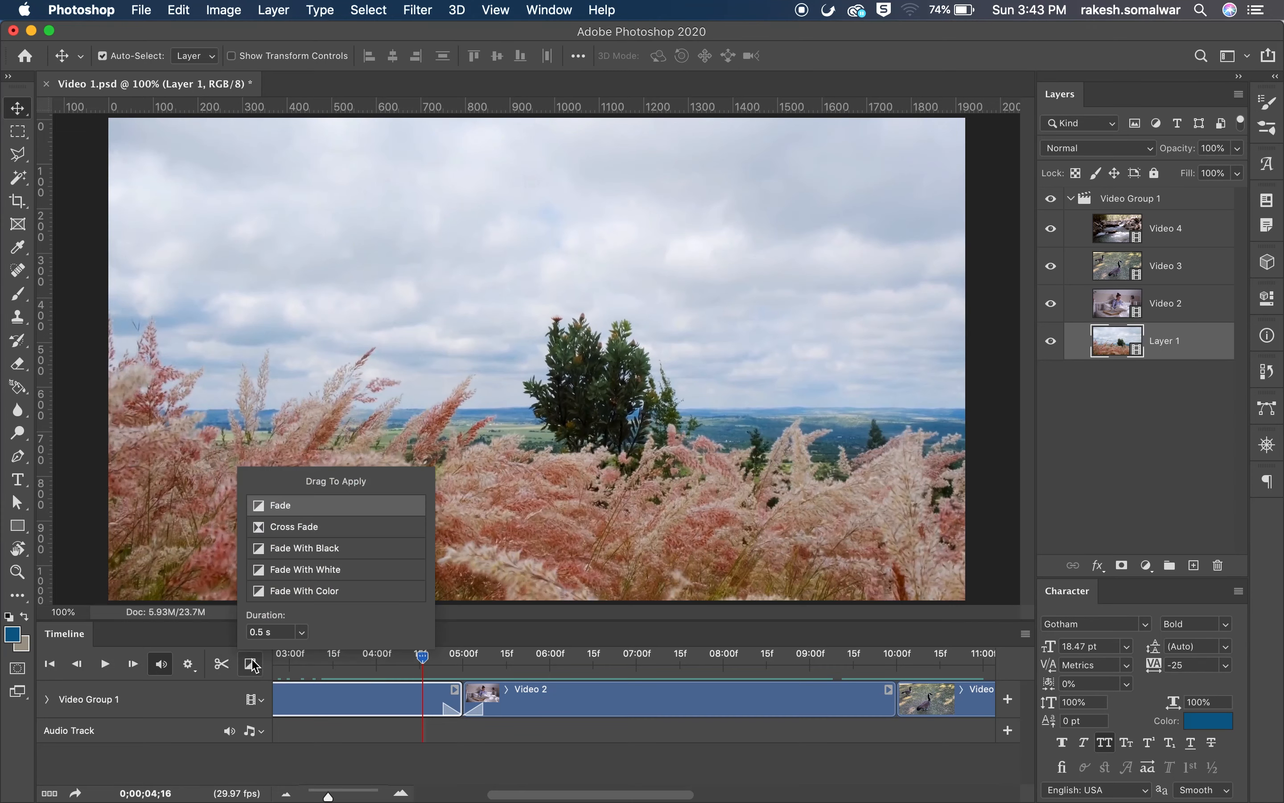
pyautogui.click(268, 631)
pyautogui.write('1')
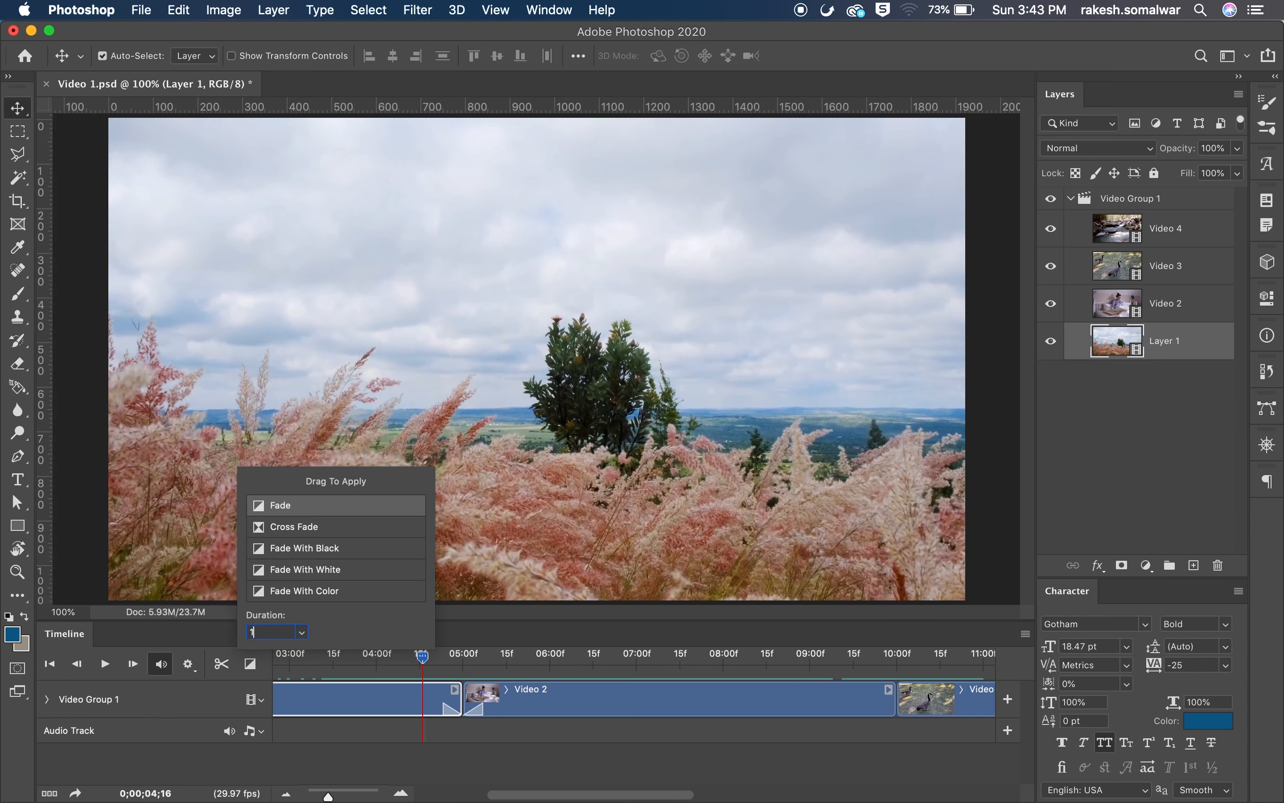
pyautogui.press('Return')
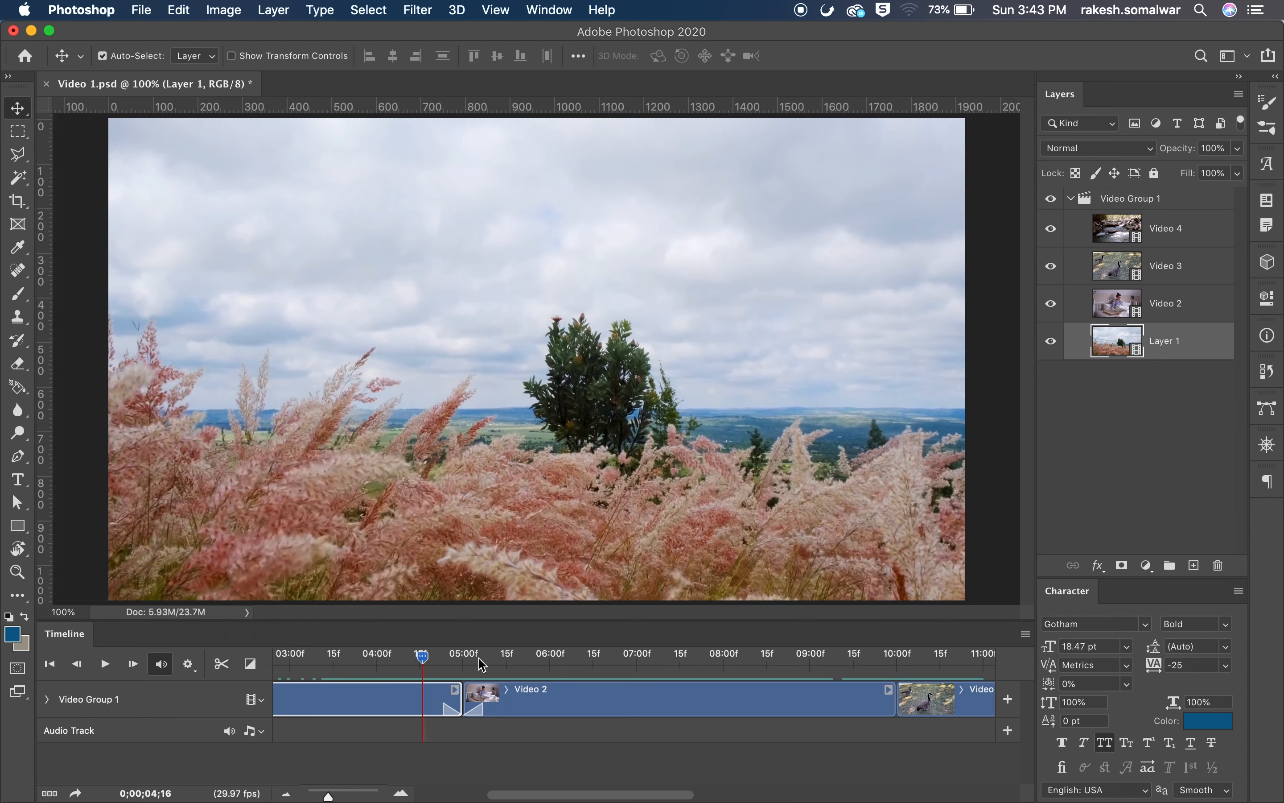
pyautogui.click(477, 714)
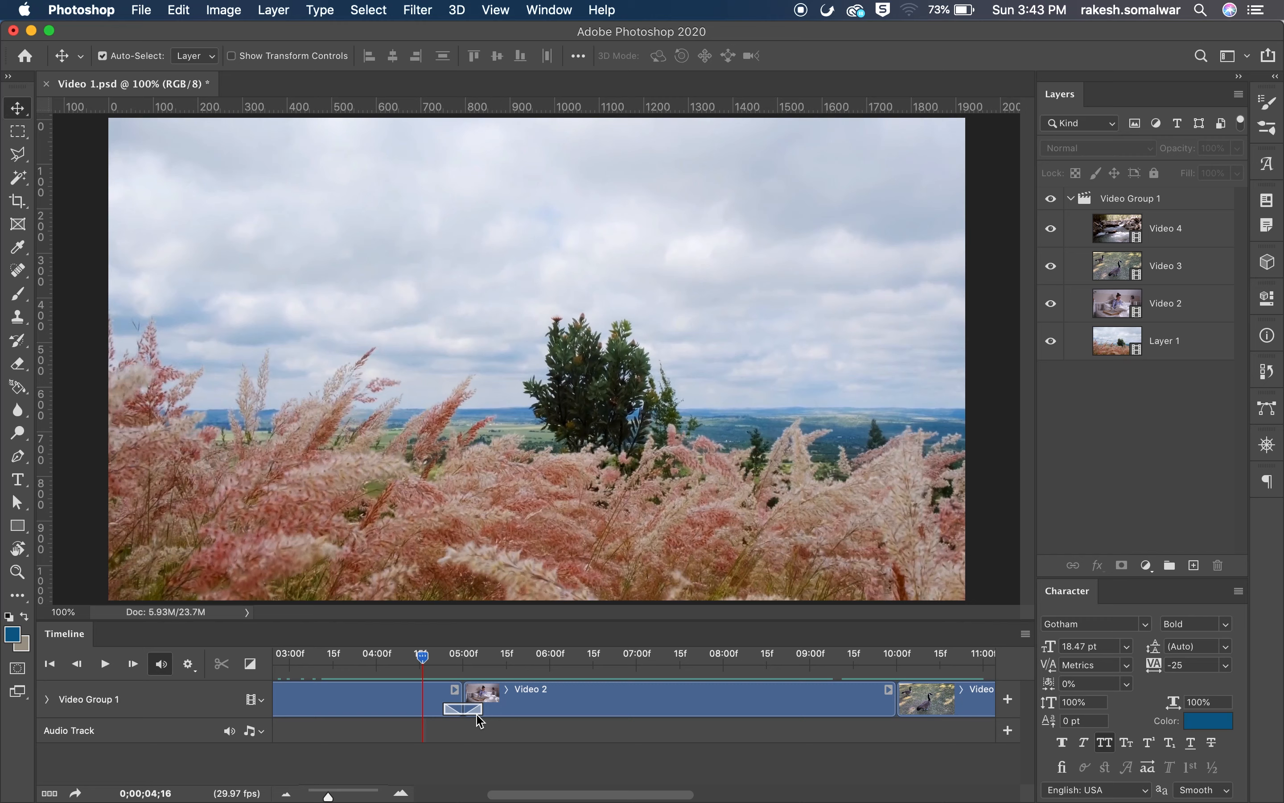
pyautogui.press('Delete')
# Apply the 1 s Fade transition between Layer 1 and Video 2 and play it back
pyautogui.click(251, 670)
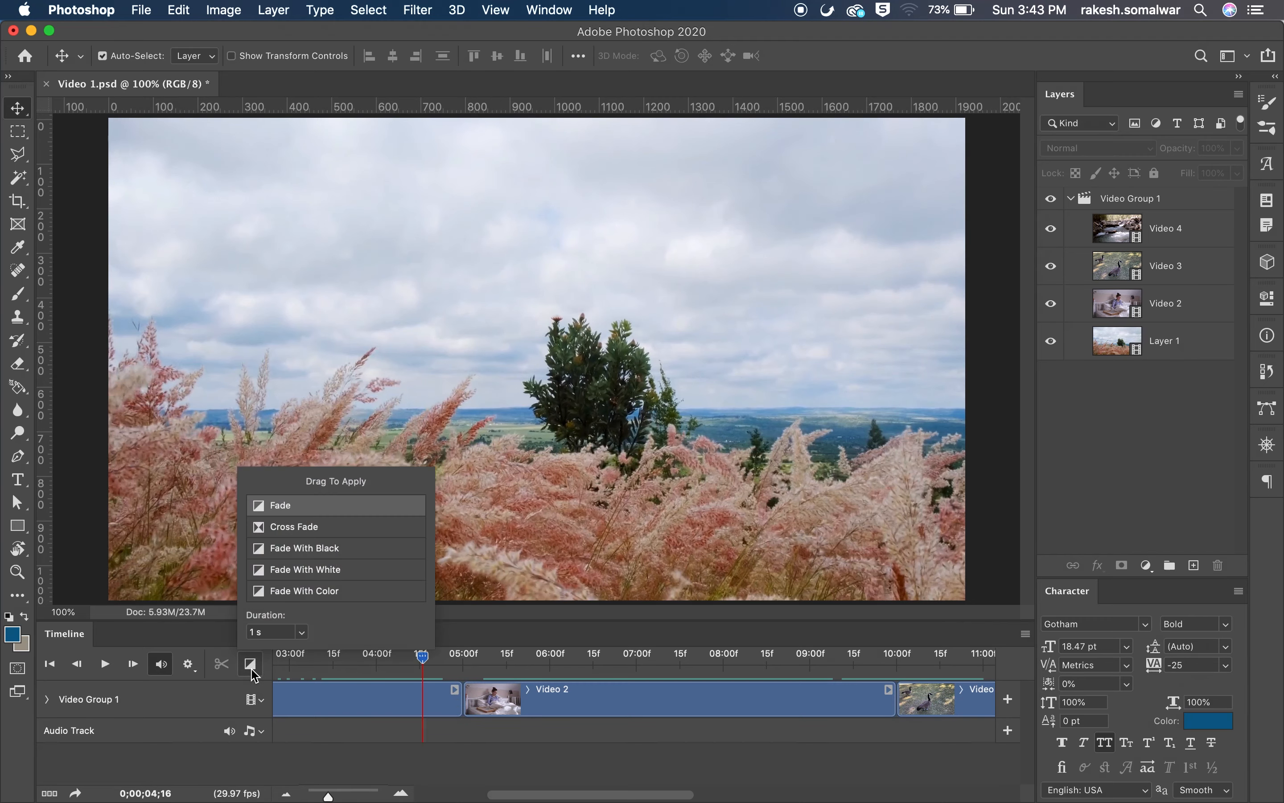
pyautogui.moveTo(281, 505); pyautogui.dragTo(464, 705)
pyautogui.press('space')
pyautogui.press('space')
# Apply a 1 s Cross Fade transition between the Video 2 and Video 3 clips
pyautogui.moveTo(328, 795); pyautogui.dragTo(320, 795)
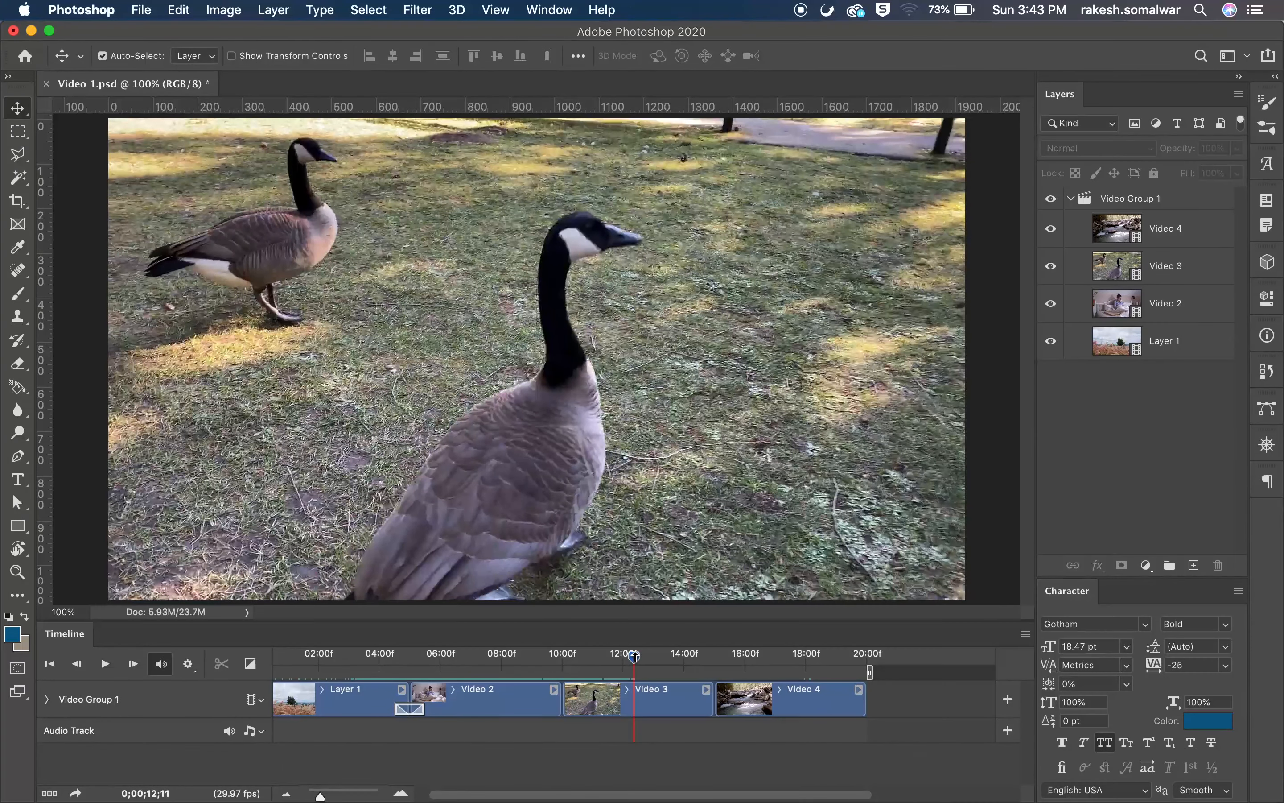
pyautogui.moveTo(634, 657); pyautogui.dragTo(563, 657)
pyautogui.moveTo(320, 796); pyautogui.dragTo(321, 797)
pyautogui.click(251, 663)
pyautogui.moveTo(313, 530); pyautogui.dragTo(637, 711)
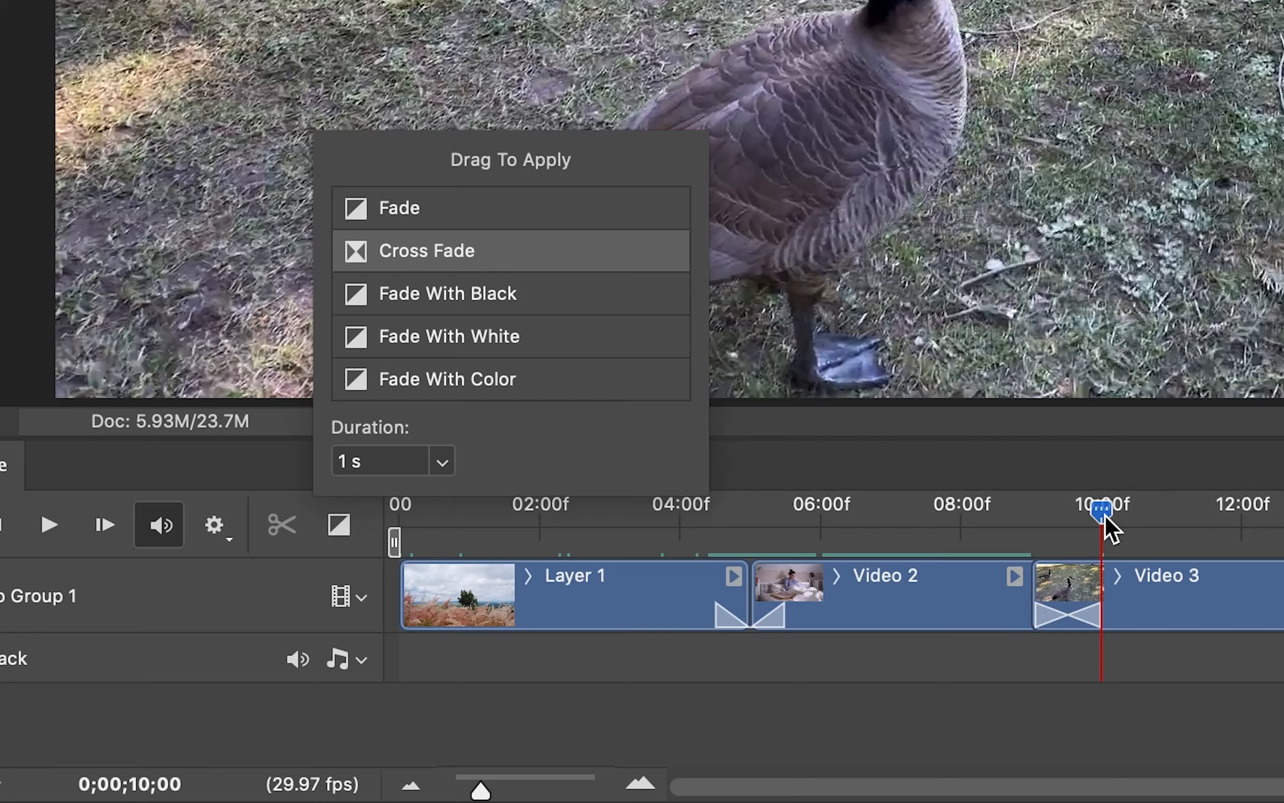
# Play back the Cross Fade from Video 2 into Video 3 to review the transition
pyautogui.moveTo(1101, 513); pyautogui.dragTo(1038, 513)
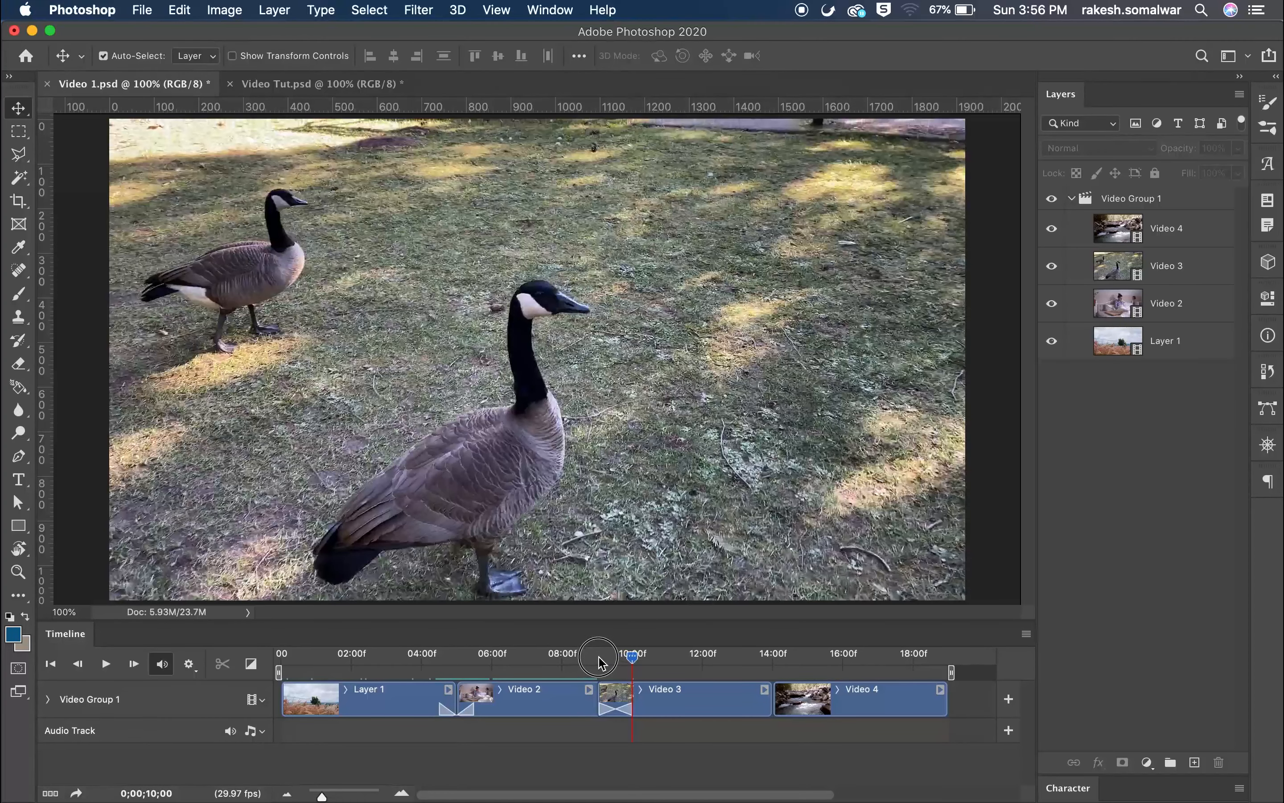
pyautogui.click(636, 665)
pyautogui.moveTo(635, 665); pyautogui.dragTo(582, 664)
pyautogui.moveTo(322, 797); pyautogui.dragTo(326, 796)
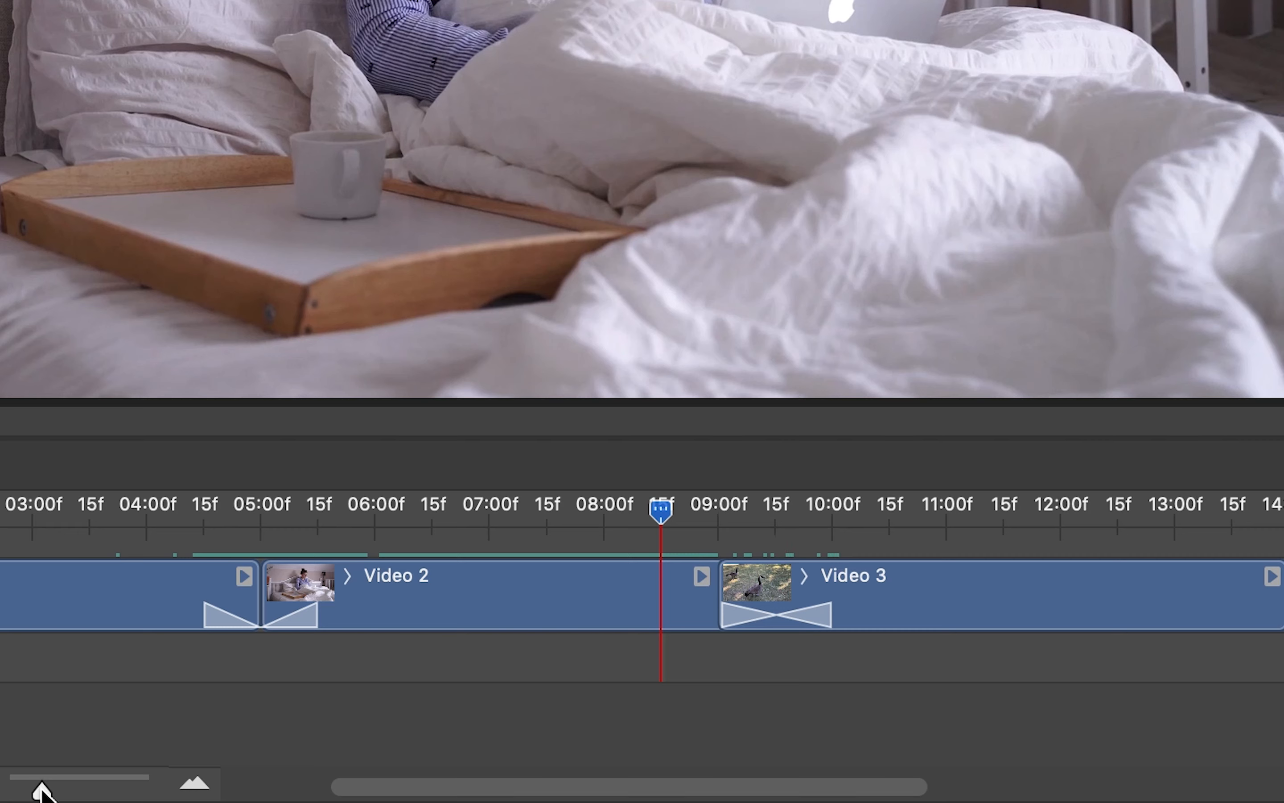
pyautogui.moveTo(41, 791); pyautogui.dragTo(28, 789)
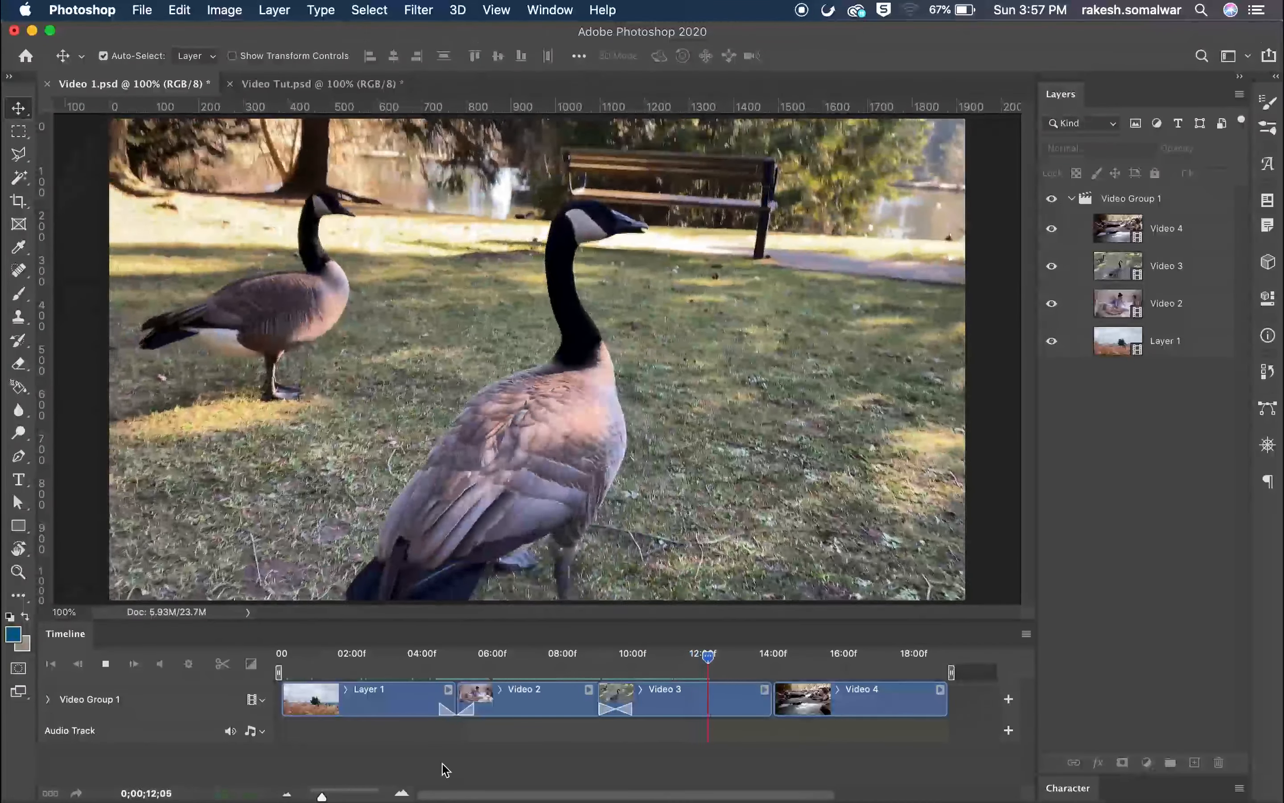
pyautogui.press('space')
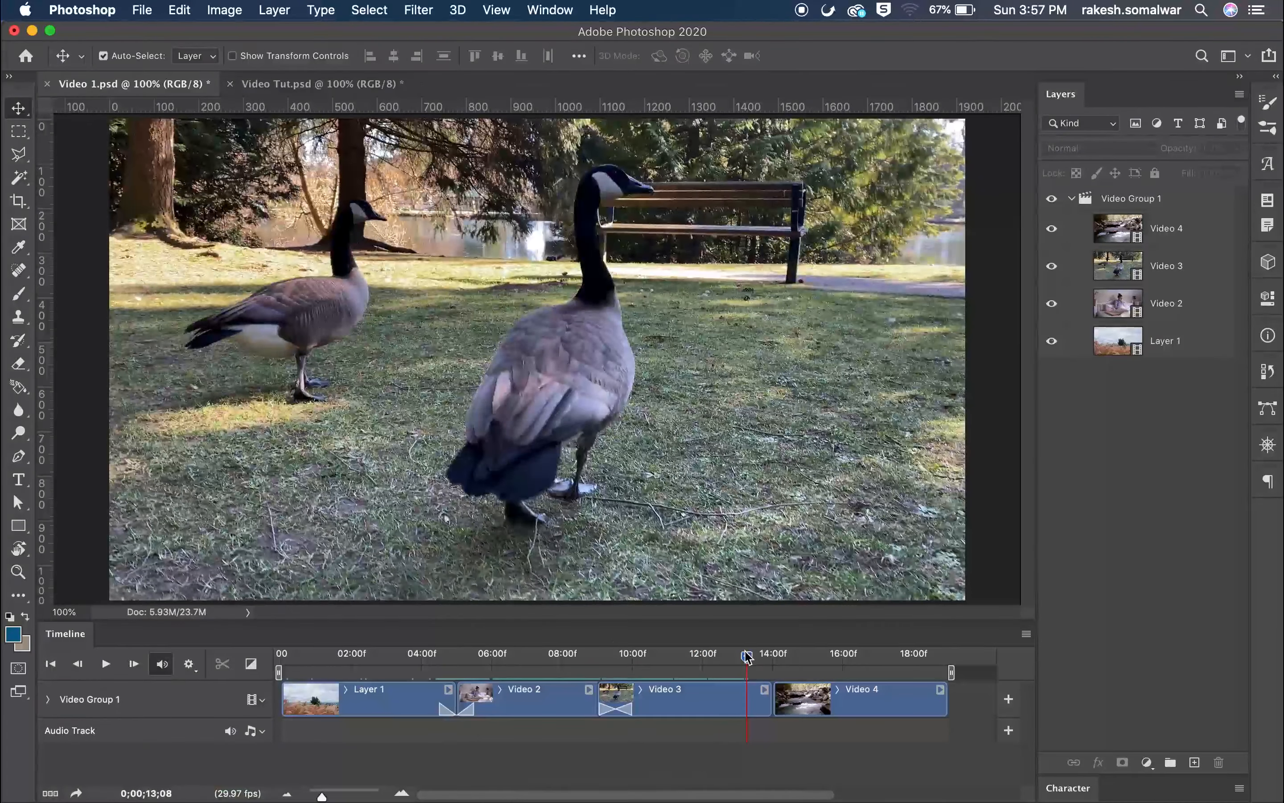
# Play back the transitions from the end of Layer 1 through Video 2 into Video 3
pyautogui.moveTo(746, 657); pyautogui.dragTo(437, 658)
pyautogui.press('space')
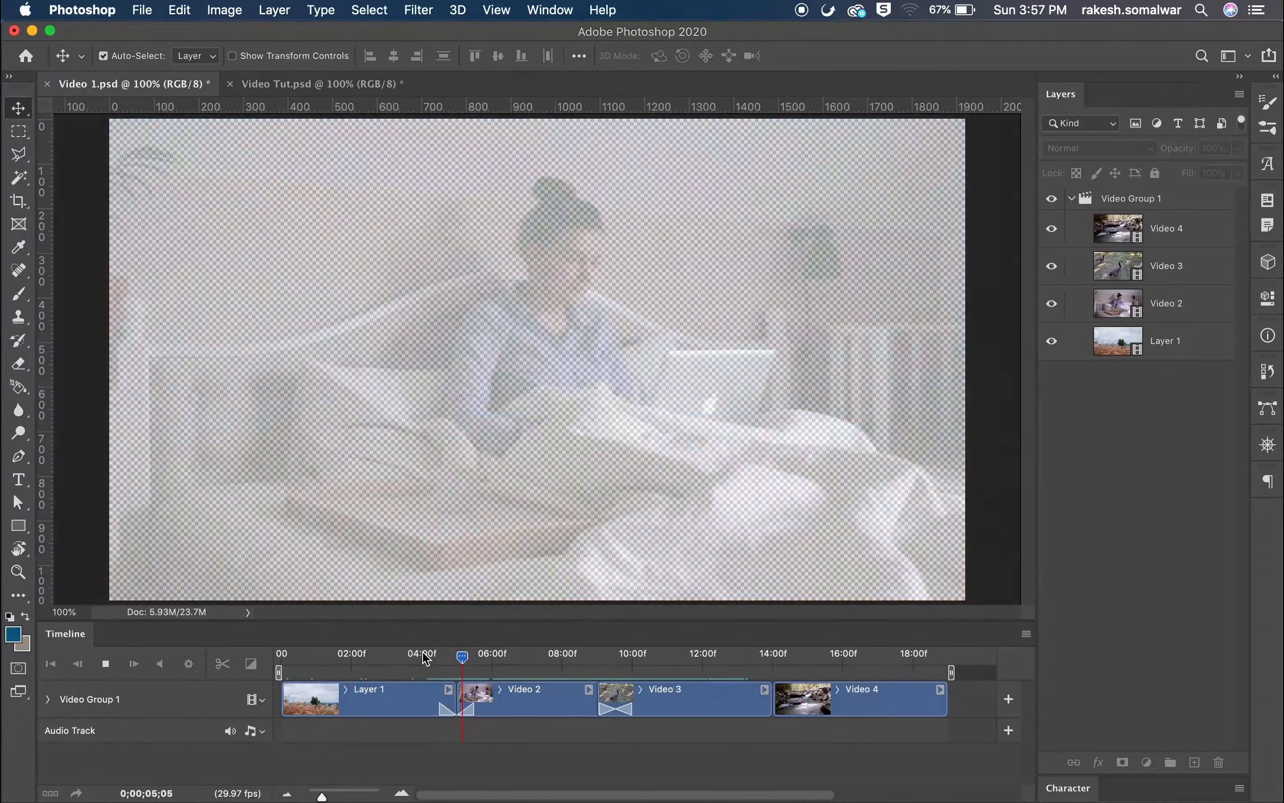
pyautogui.press('space')
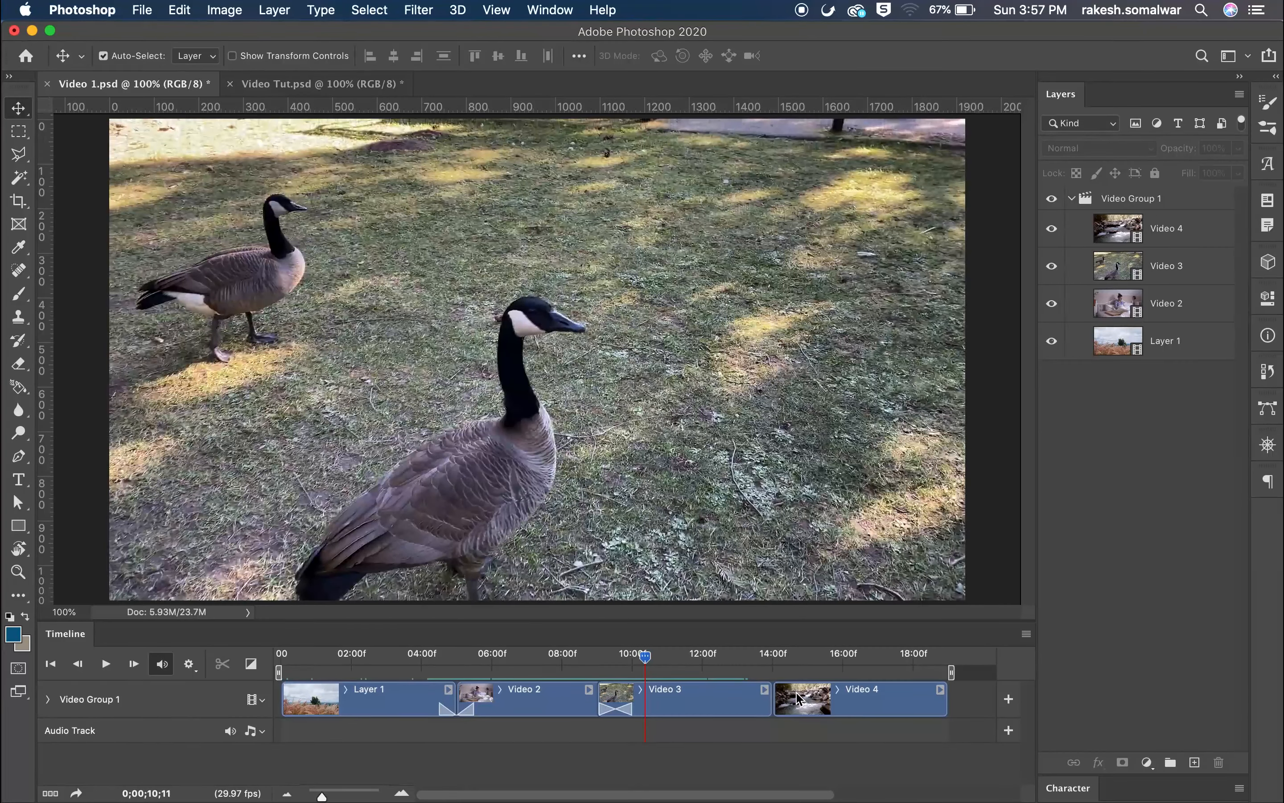
# Apply the Fade With Black transition between Video 3 and Video 4 and play it back
pyautogui.click(251, 664)
pyautogui.moveTo(319, 554); pyautogui.dragTo(775, 703)
pyautogui.click(641, 658)
pyautogui.press('space')
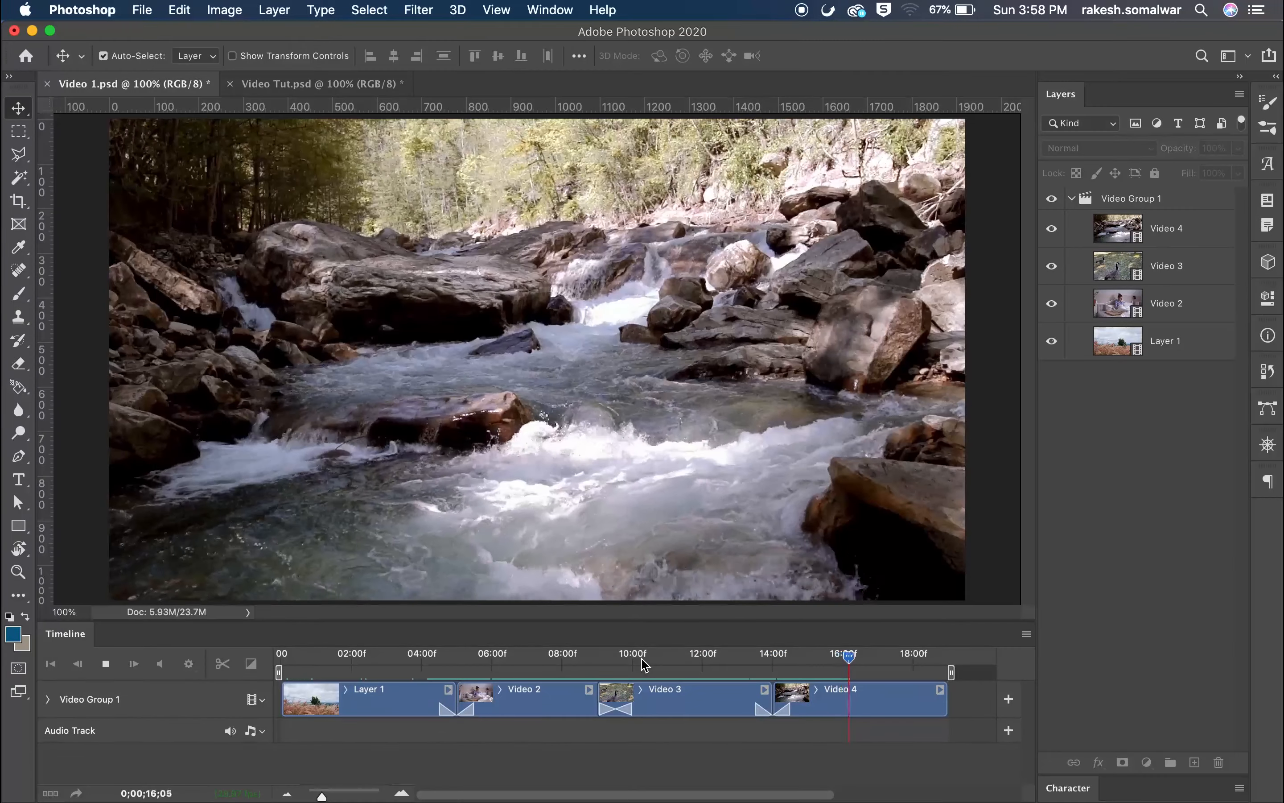
pyautogui.press('space')
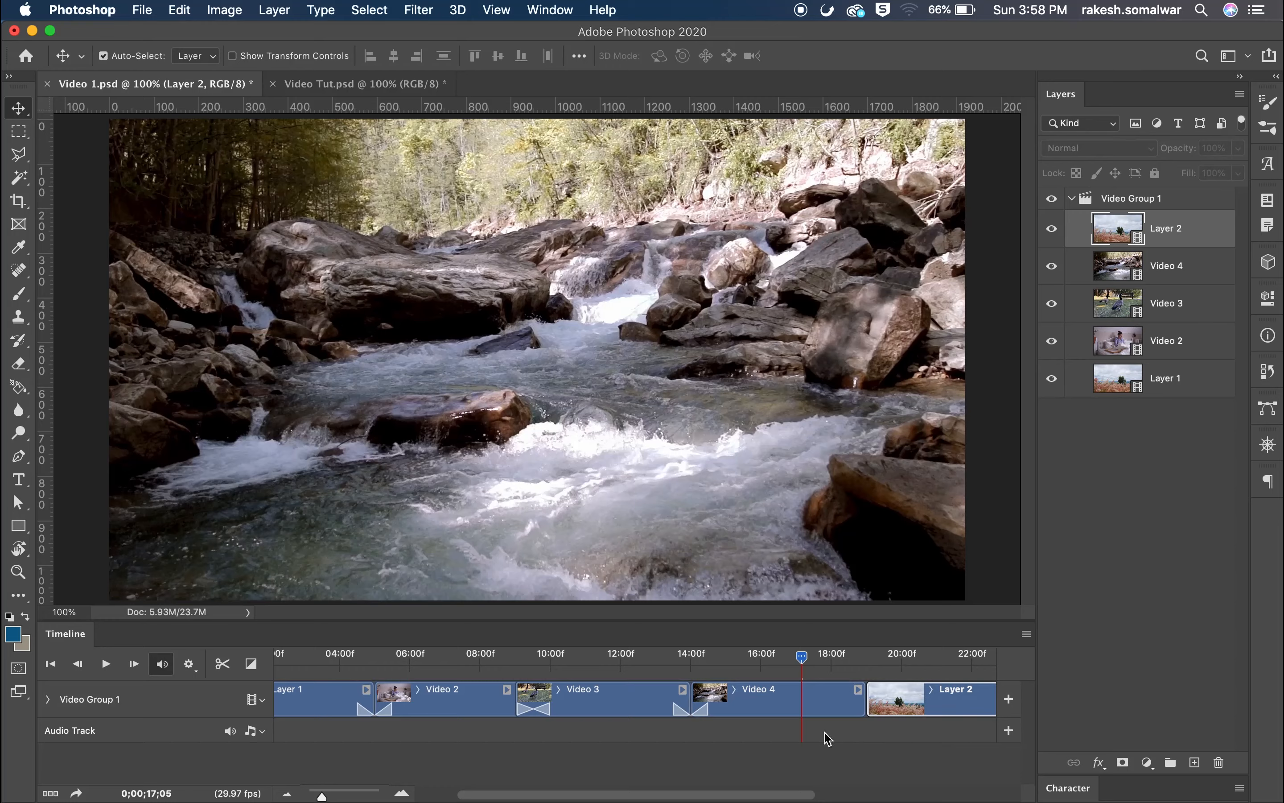
# Extend the end of the Layer 2 clip, trim its start, and pull its end back to a duration of about 5.07 s
pyautogui.hscroll(8, 824, 732)
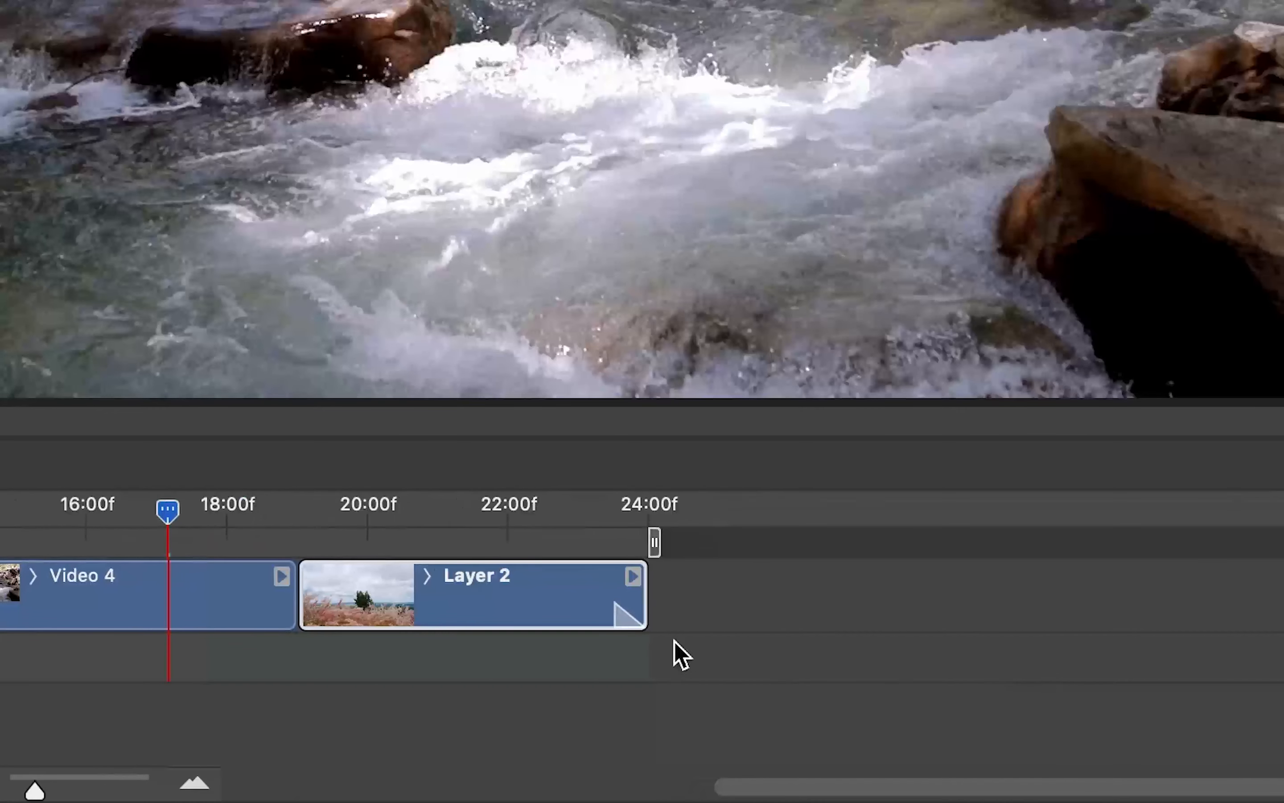
pyautogui.moveTo(647, 588); pyautogui.dragTo(1058, 586)
pyautogui.moveTo(300, 586); pyautogui.dragTo(653, 581)
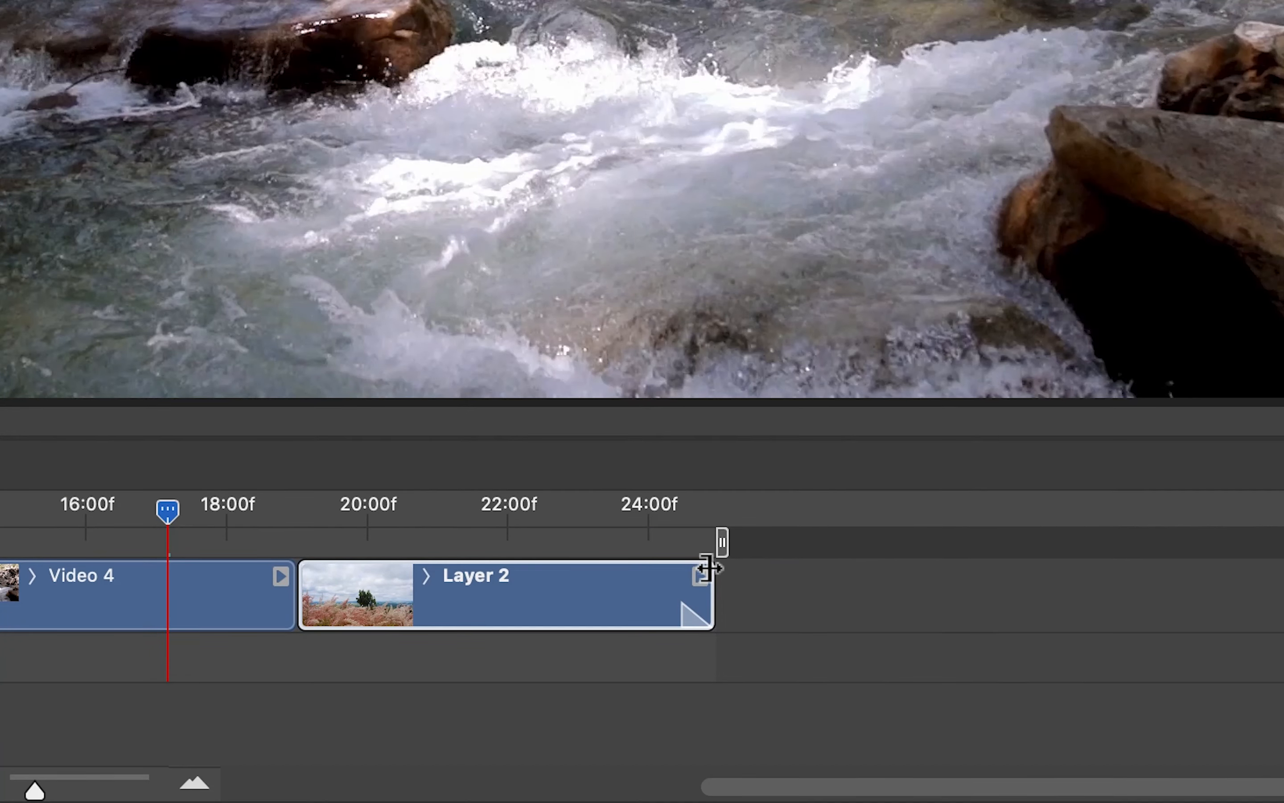
pyautogui.moveTo(717, 577); pyautogui.dragTo(650, 579)
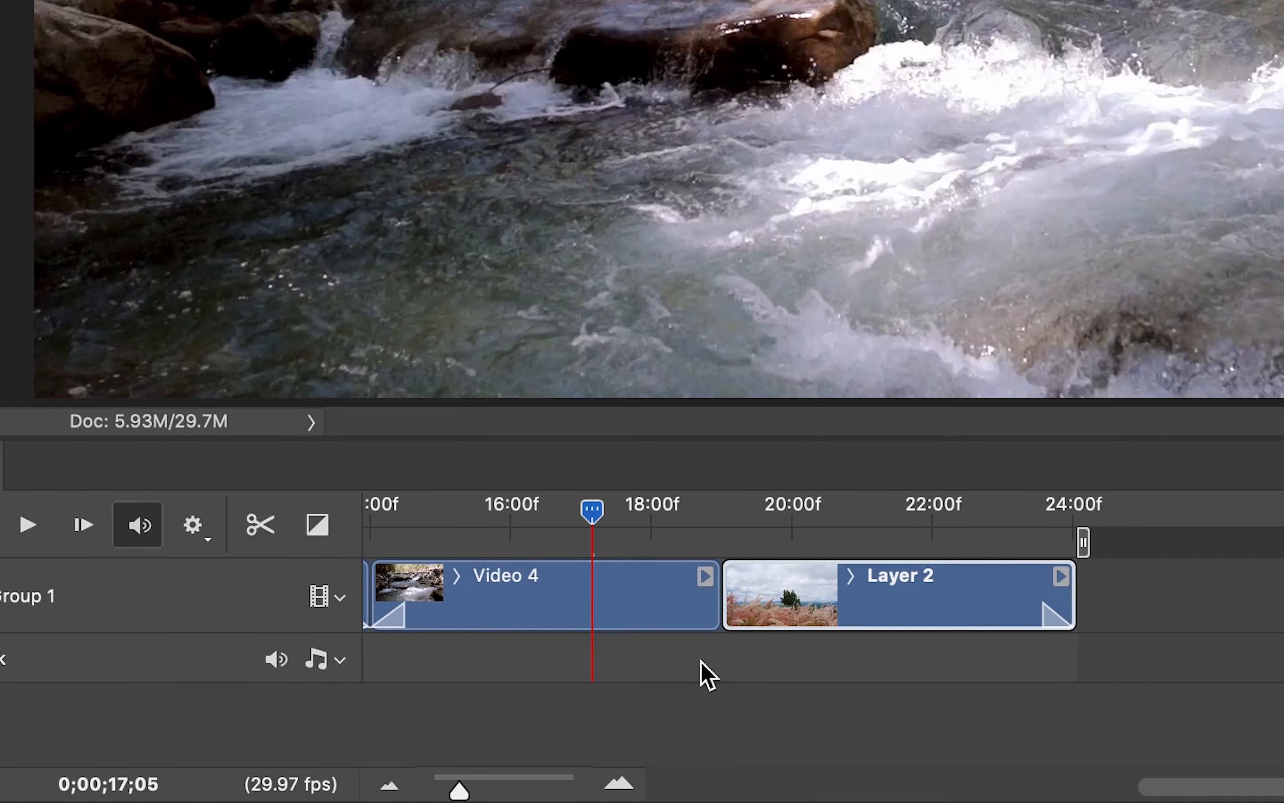
# Set the Layer 2 clip's duration to 5.00 s
pyautogui.click(1060, 580)
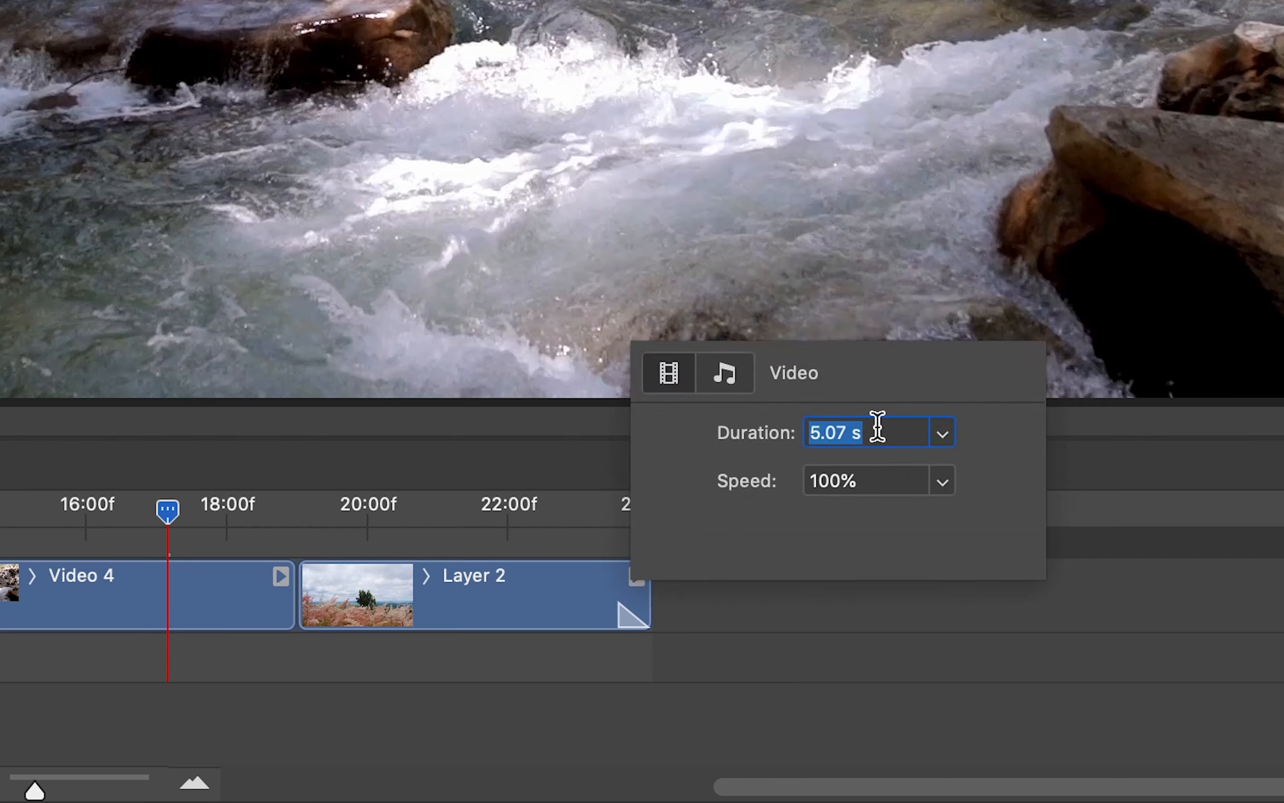
pyautogui.write('5.00')
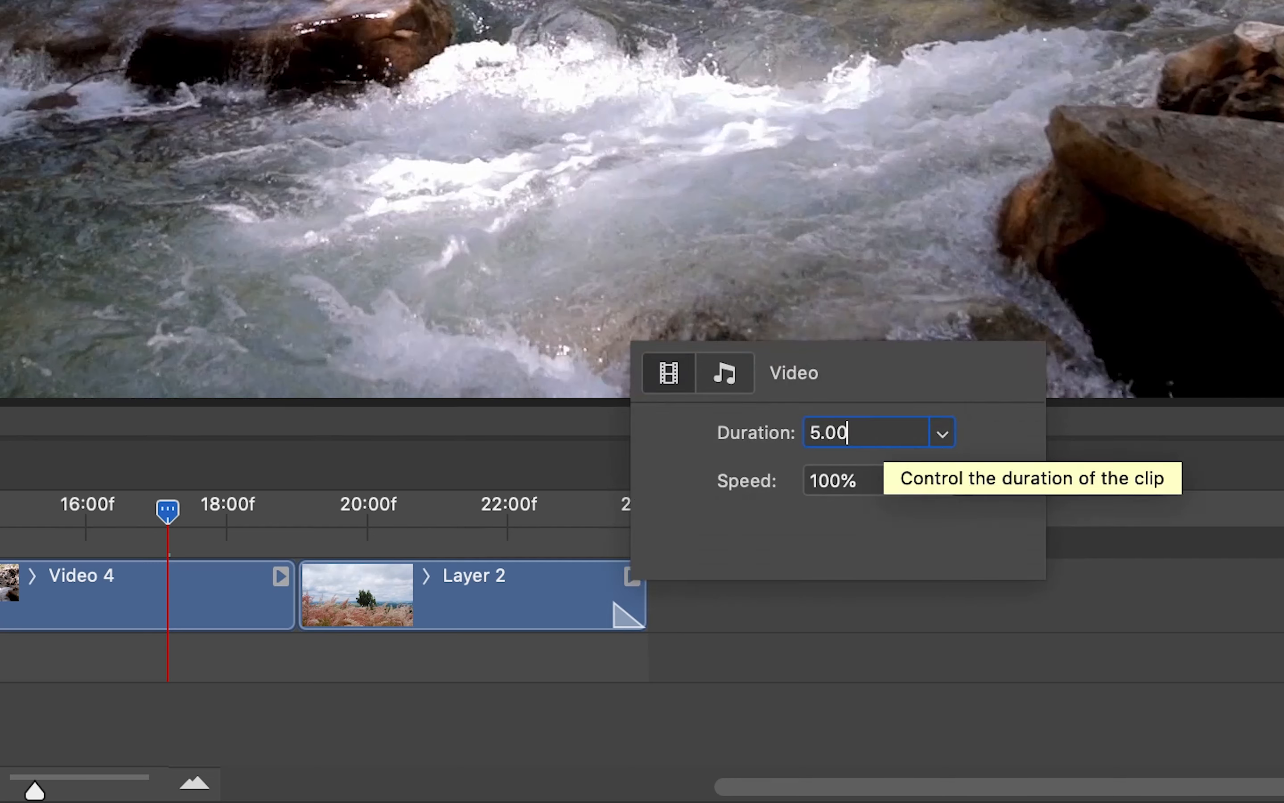
pyautogui.press('Return')
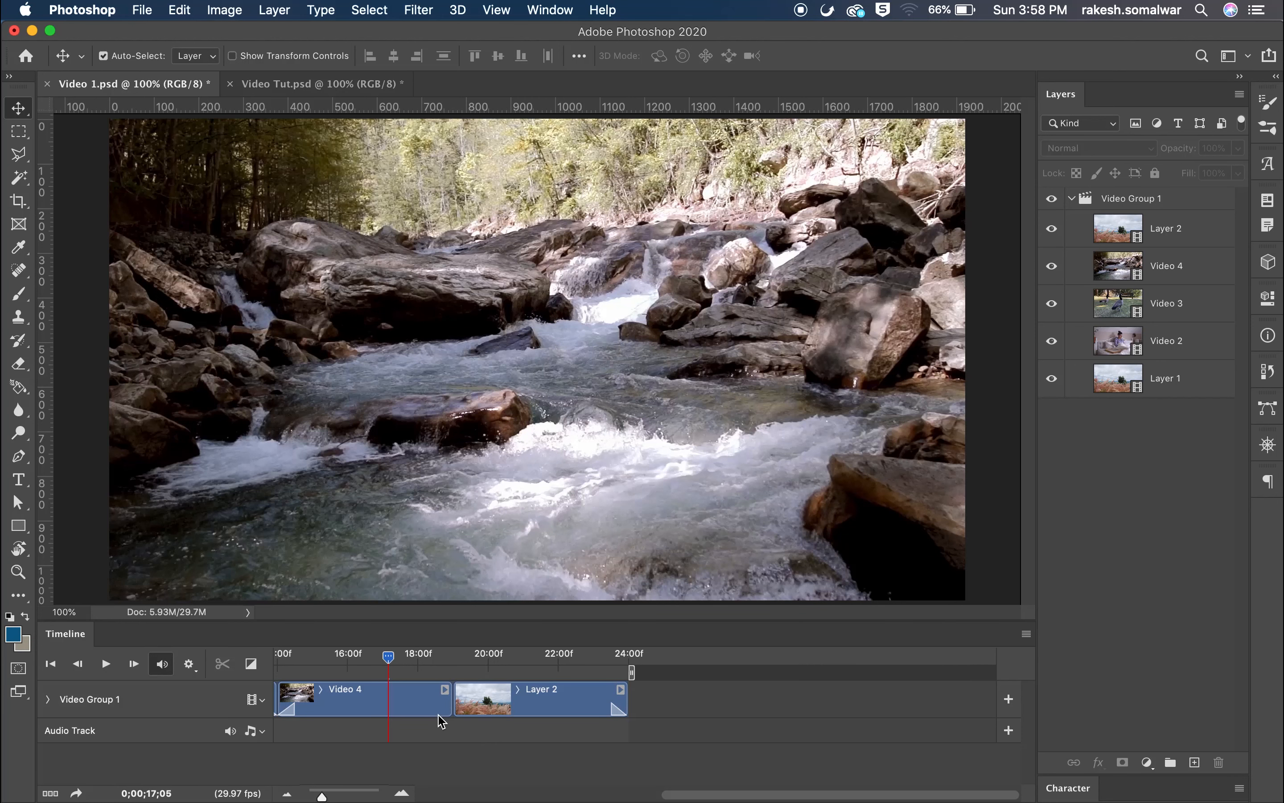
# Apply the 1 s Fade With White transition between Video 4 and Layer 2 and play the video back
pyautogui.click(252, 664)
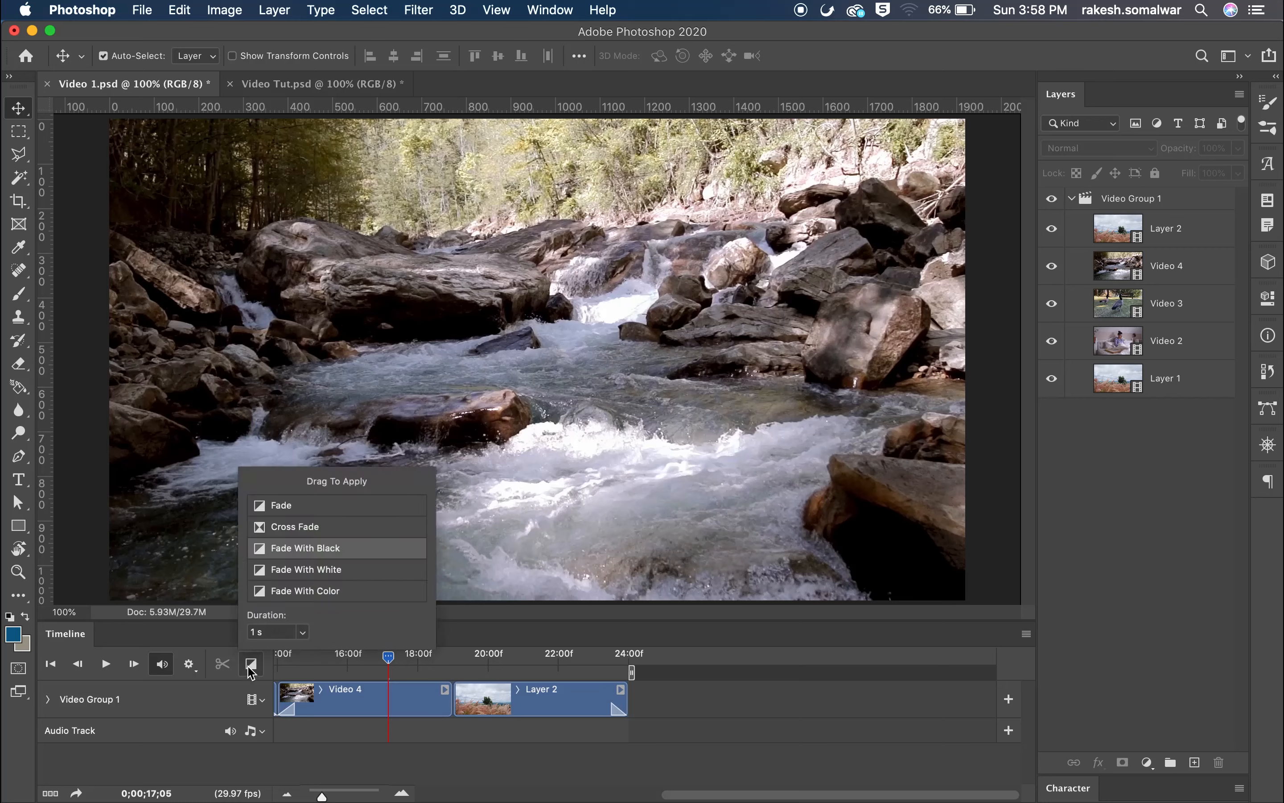
pyautogui.moveTo(326, 572); pyautogui.dragTo(458, 707)
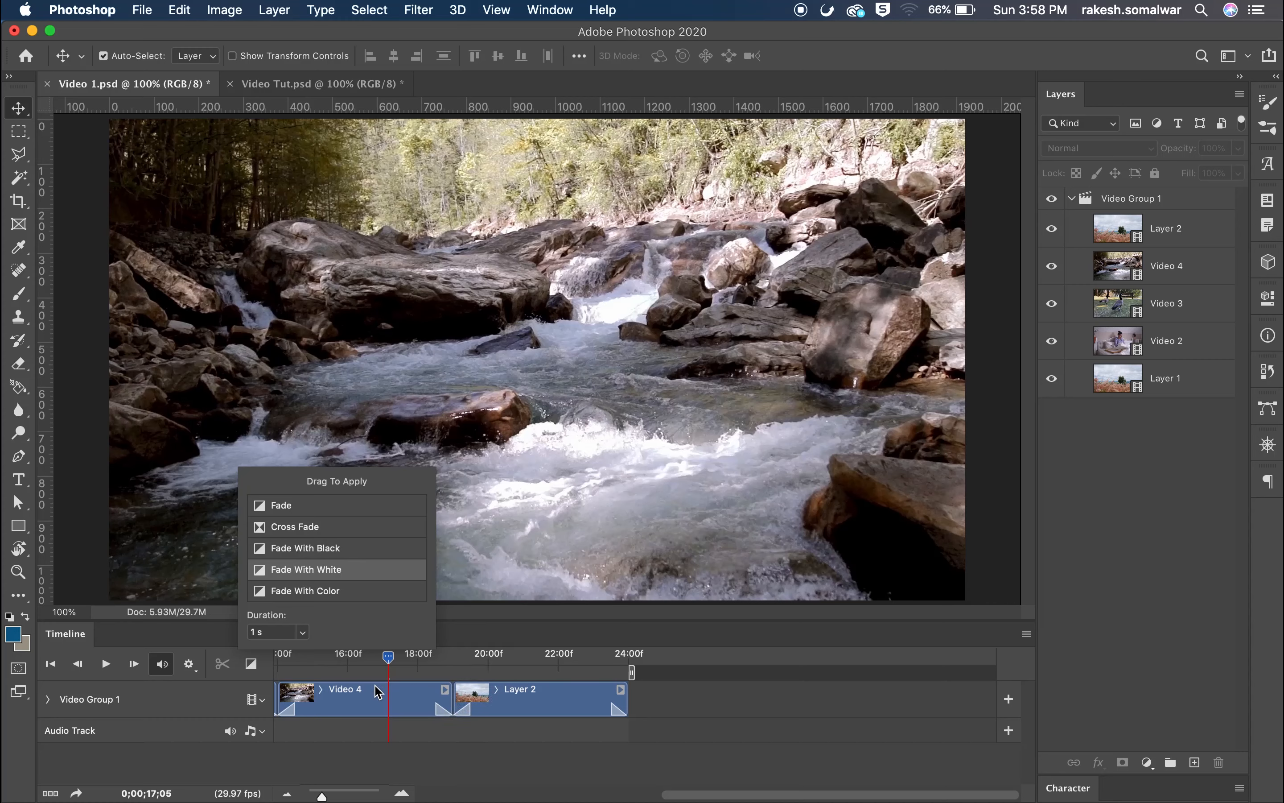
pyautogui.click(397, 658)
pyautogui.press('space')
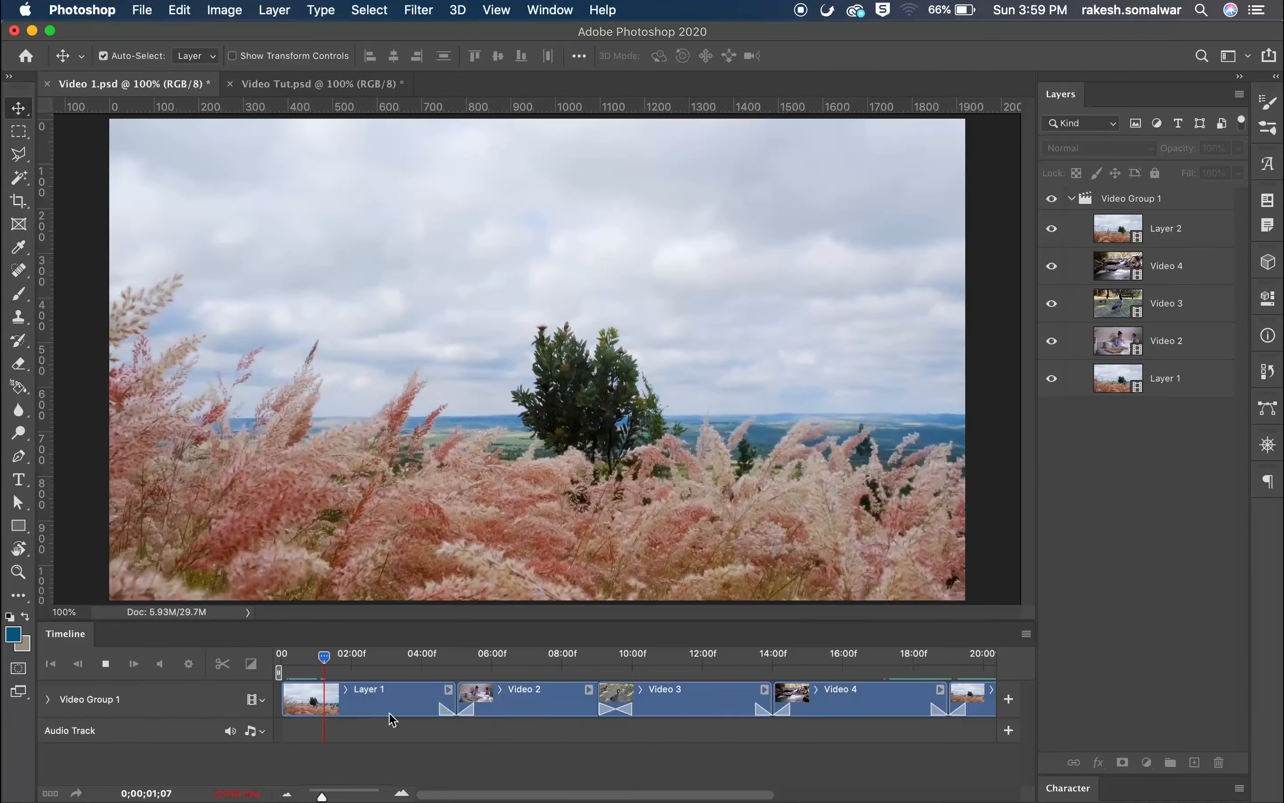
pyautogui.press('space')
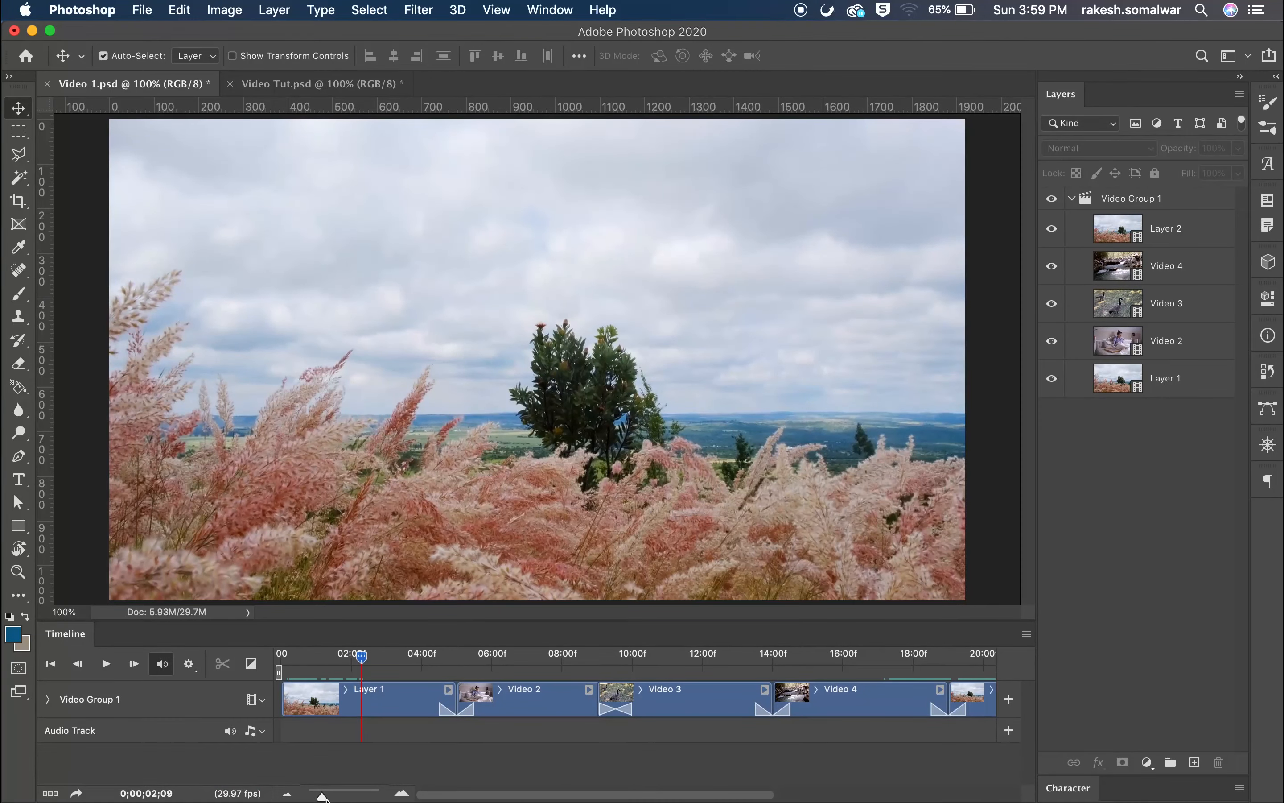
# Copy the Video 2 clip and paste it at the end of the track, after Layer 2
pyautogui.moveTo(363, 658)
pyautogui.mouseDown()
pyautogui.moveTo(1158, 717)
pyautogui.moveTo(602, 706)
pyautogui.moveTo(619, 716)
pyautogui.mouseUp()
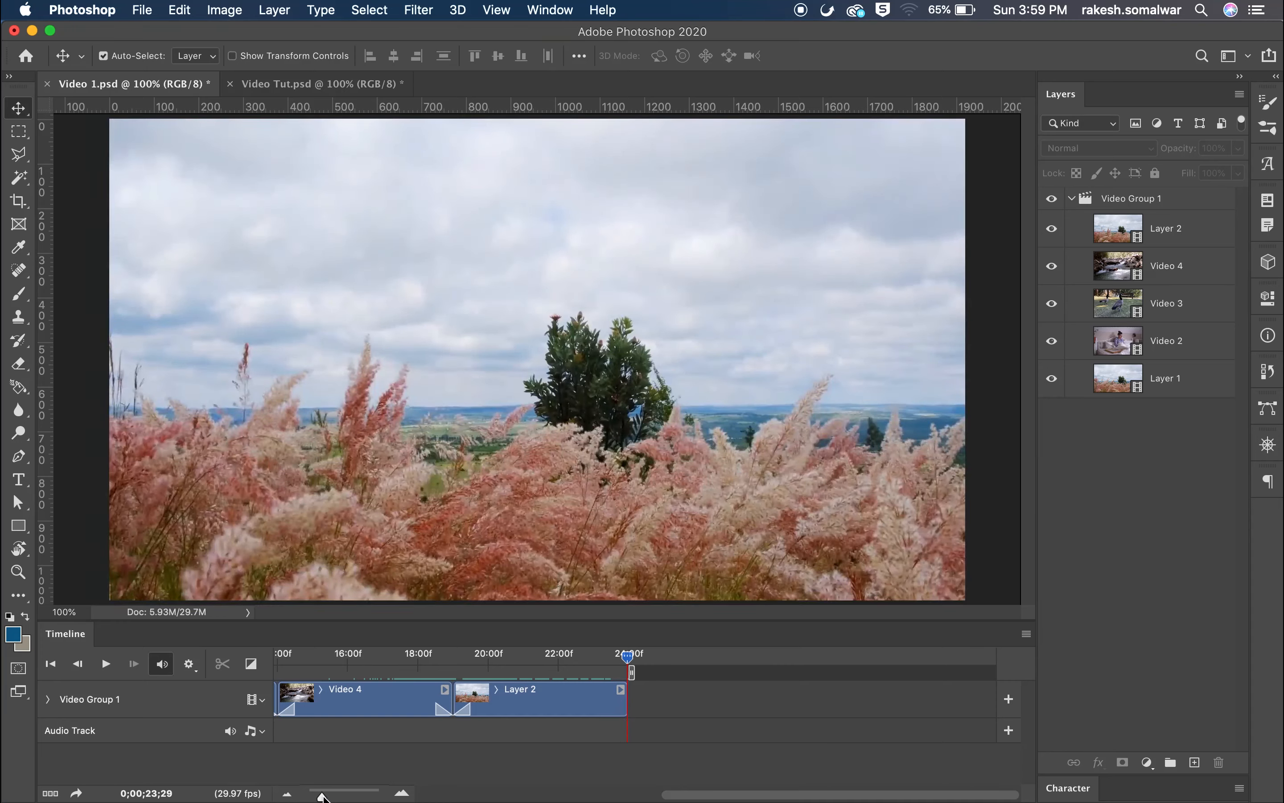
pyautogui.moveTo(322, 797); pyautogui.dragTo(317, 795)
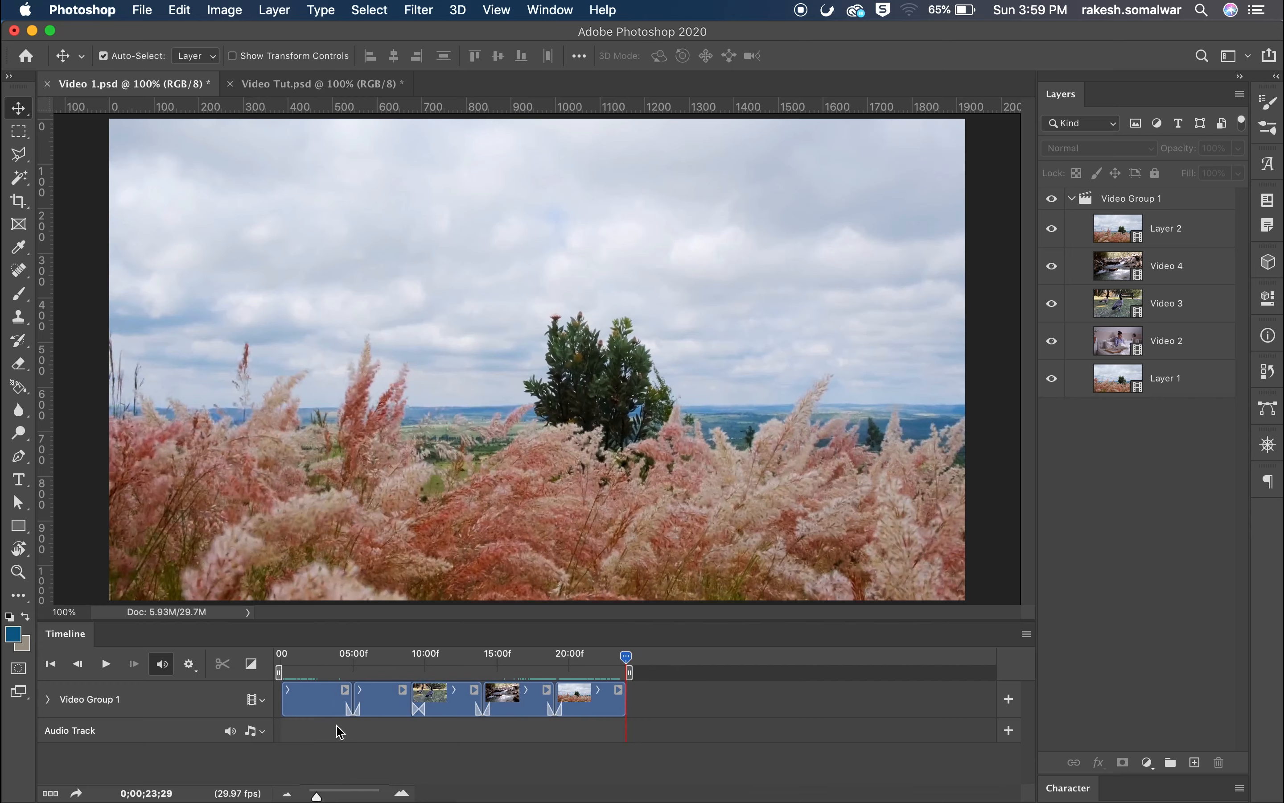
pyautogui.click(387, 706)
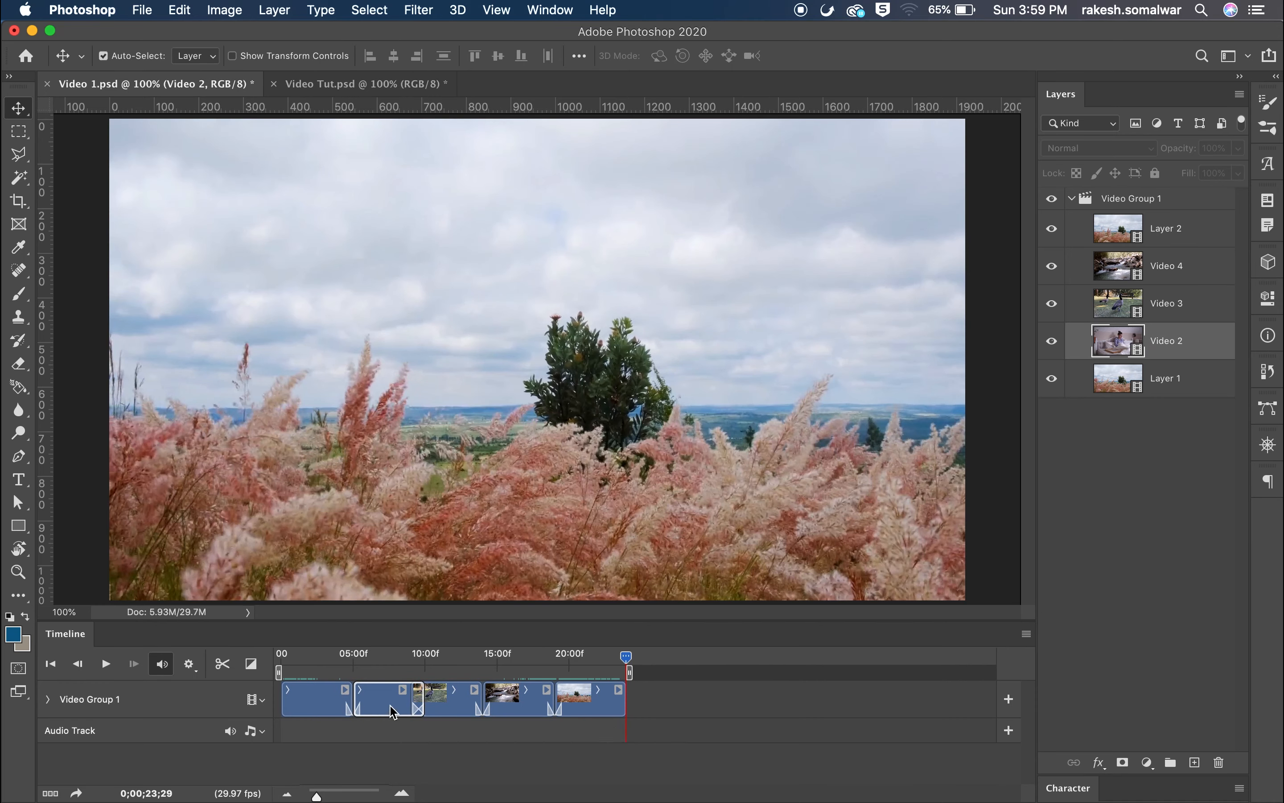
pyautogui.click(611, 712)
pyautogui.press('super+v')
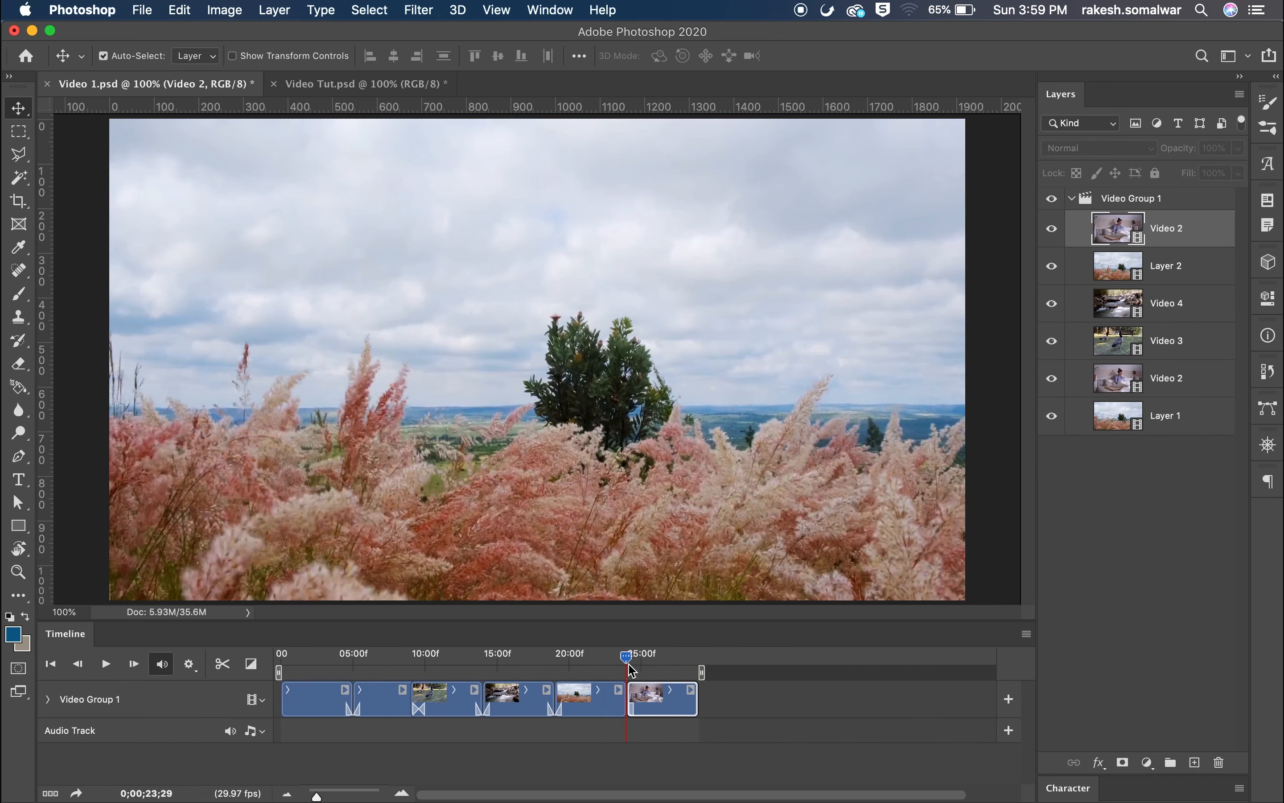
# Extend the end of the pasted Video 2 clip to a duration of 10;05 and trim its start so about 5 s remain
pyautogui.moveTo(626, 658); pyautogui.dragTo(880, 695)
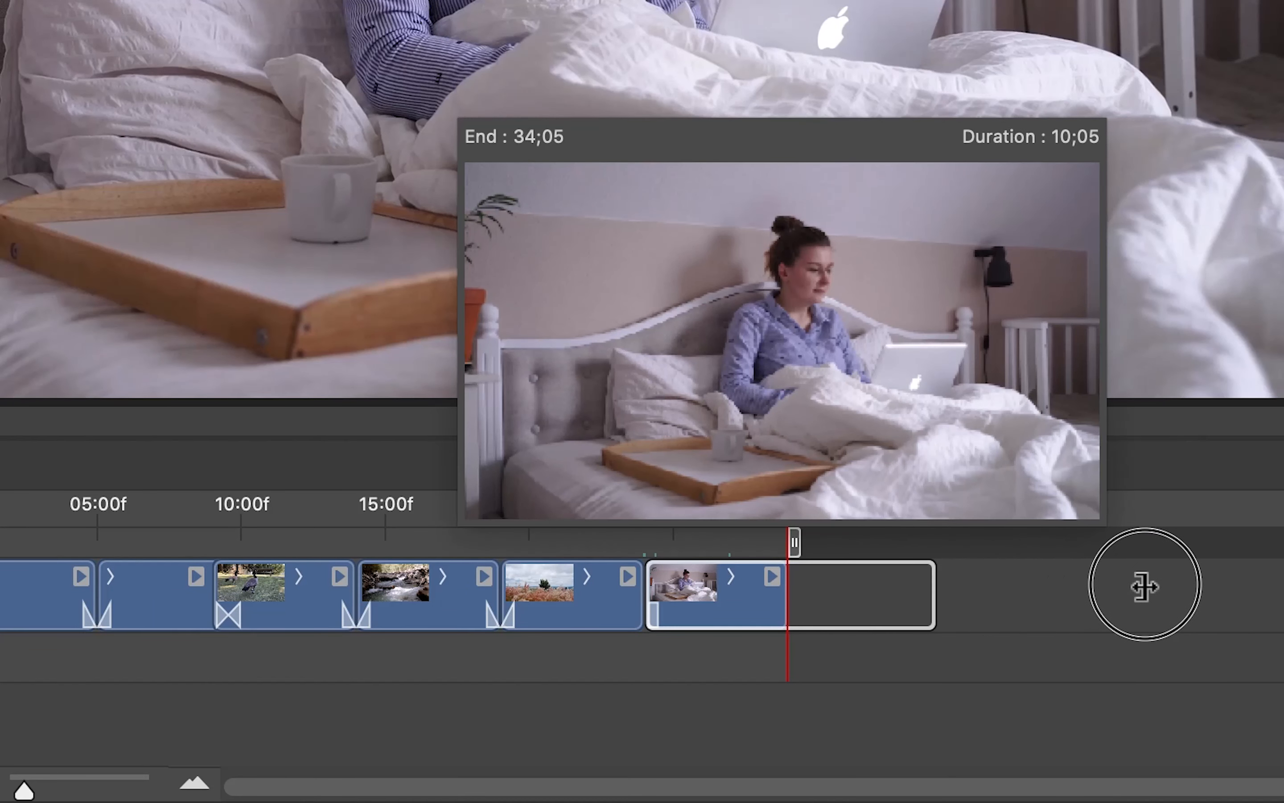
pyautogui.moveTo(1146, 586); pyautogui.dragTo(1141, 588)
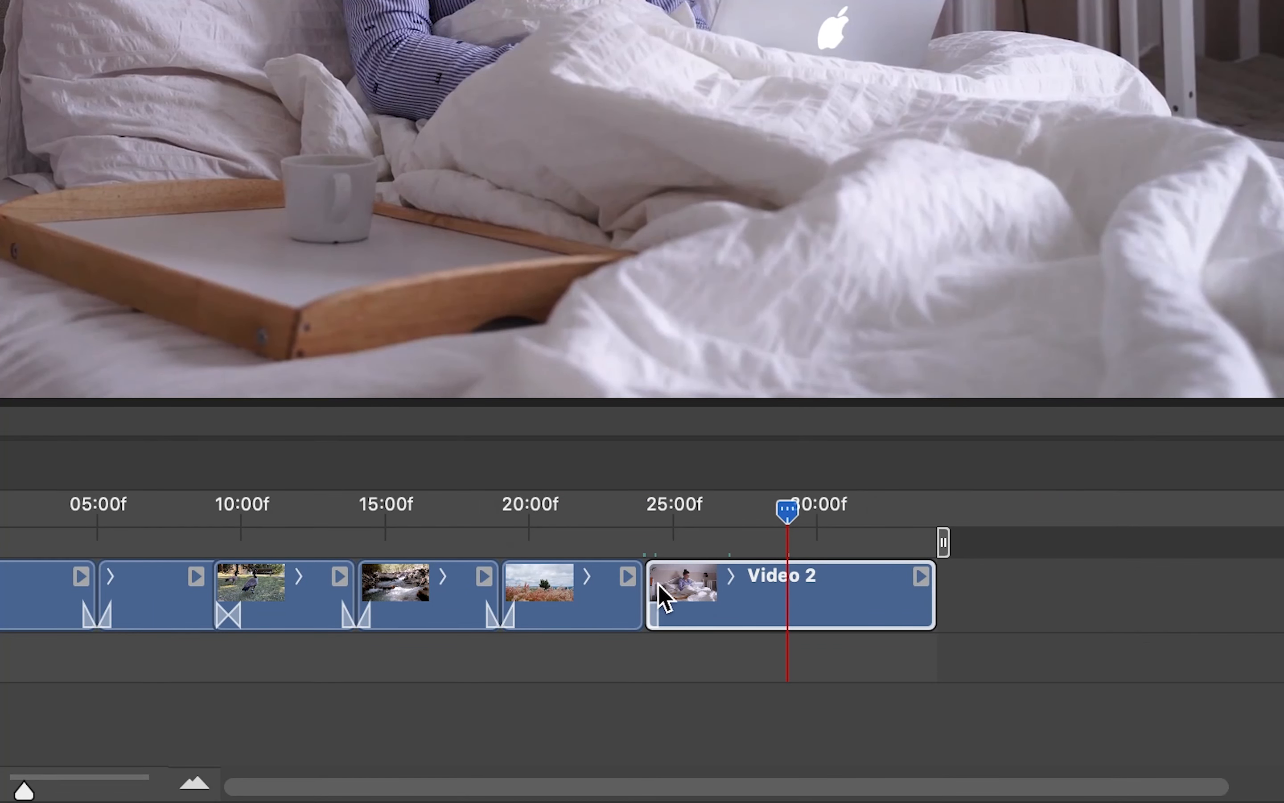
pyautogui.moveTo(647, 582); pyautogui.dragTo(796, 582)
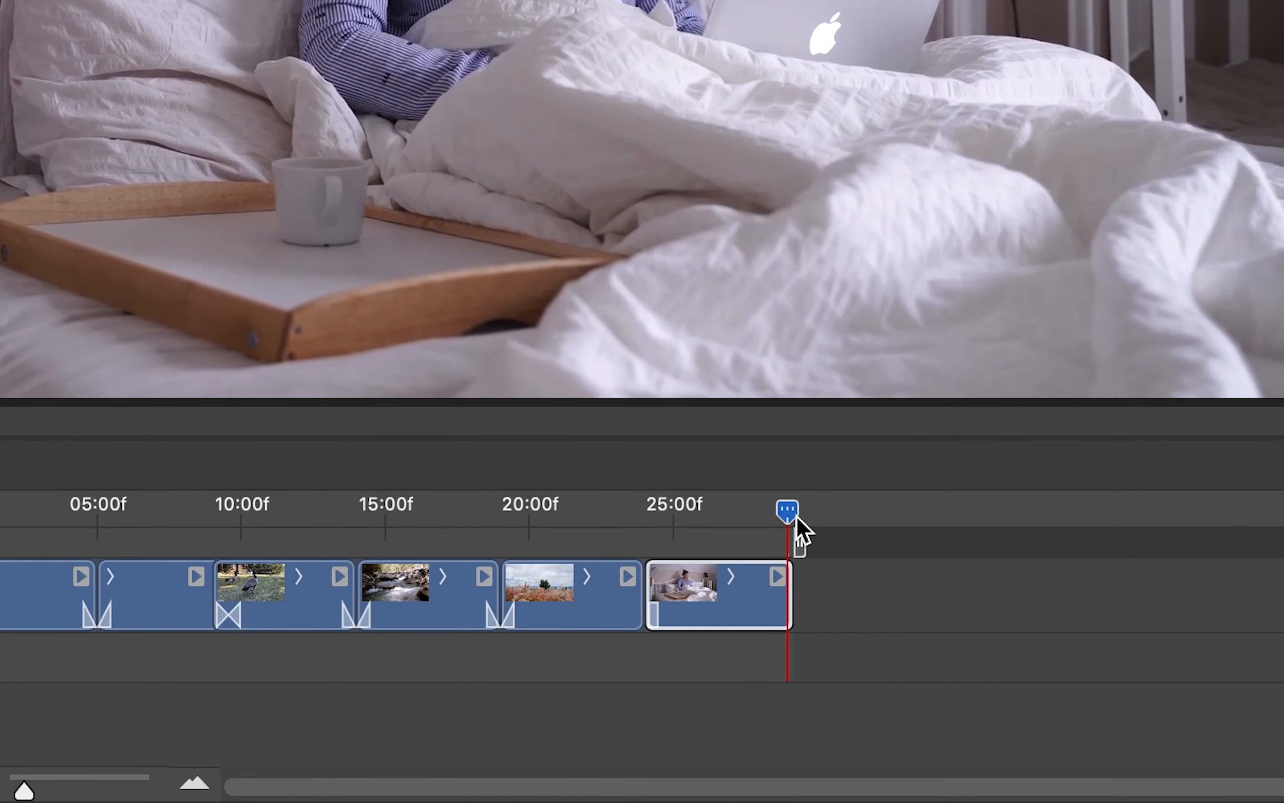
# Delete the fade at the start of the pasted Video 2 clip
pyautogui.moveTo(786, 513); pyautogui.dragTo(633, 519)
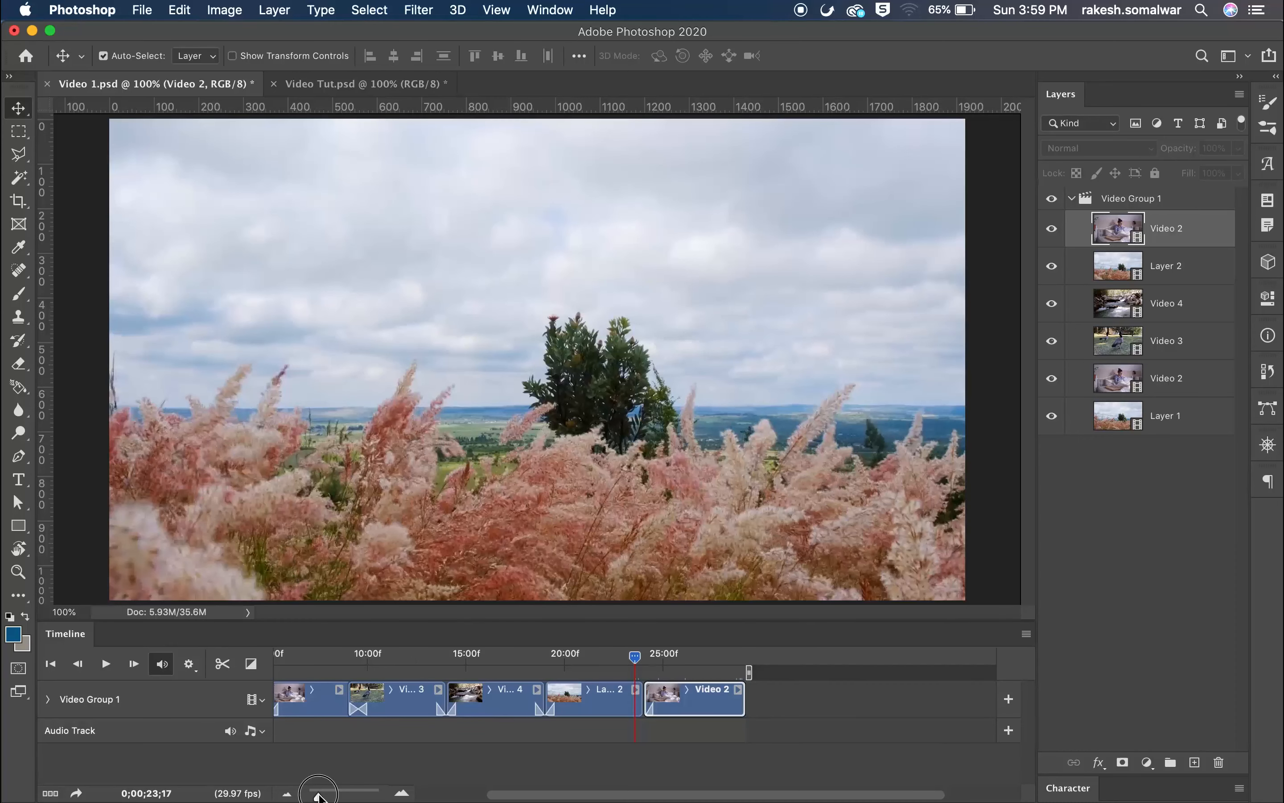
pyautogui.moveTo(24, 790); pyautogui.dragTo(56, 788)
pyautogui.moveTo(327, 794); pyautogui.dragTo(346, 795)
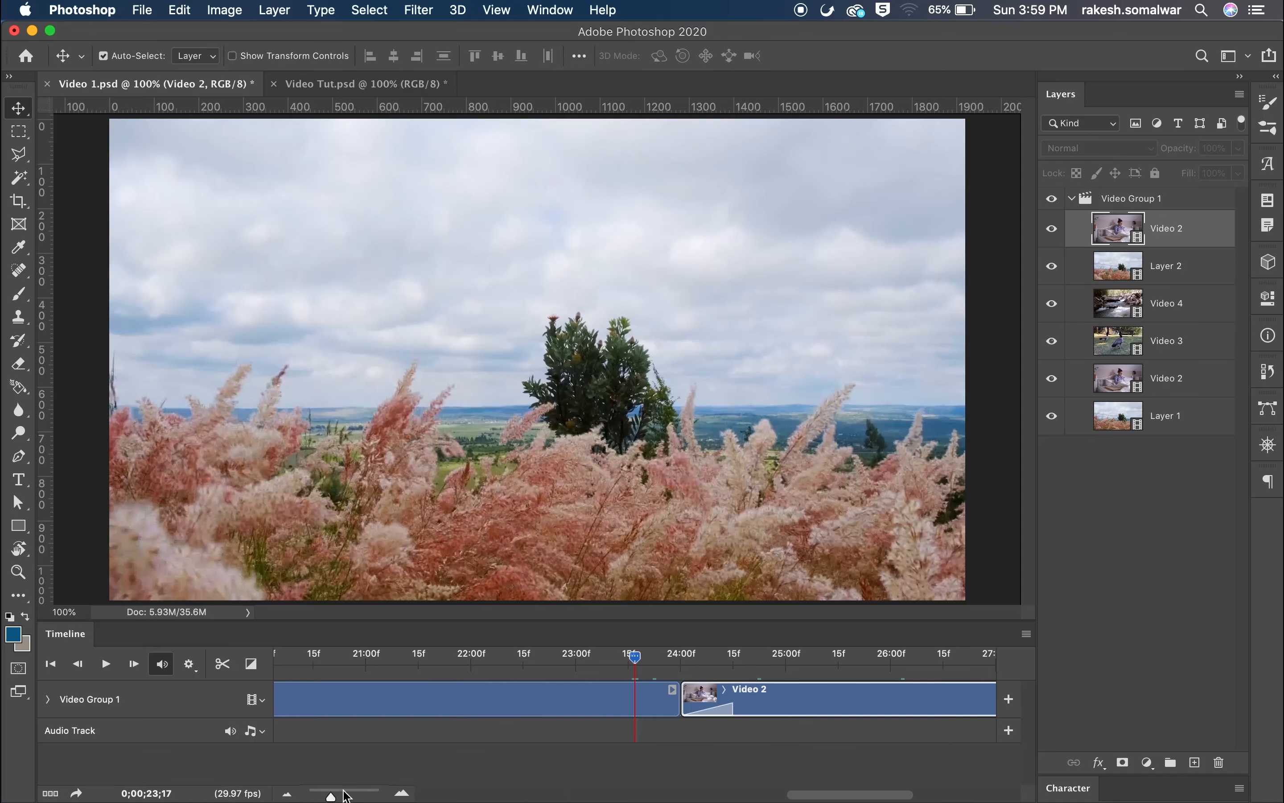
pyautogui.click(722, 713)
pyautogui.press('Delete')
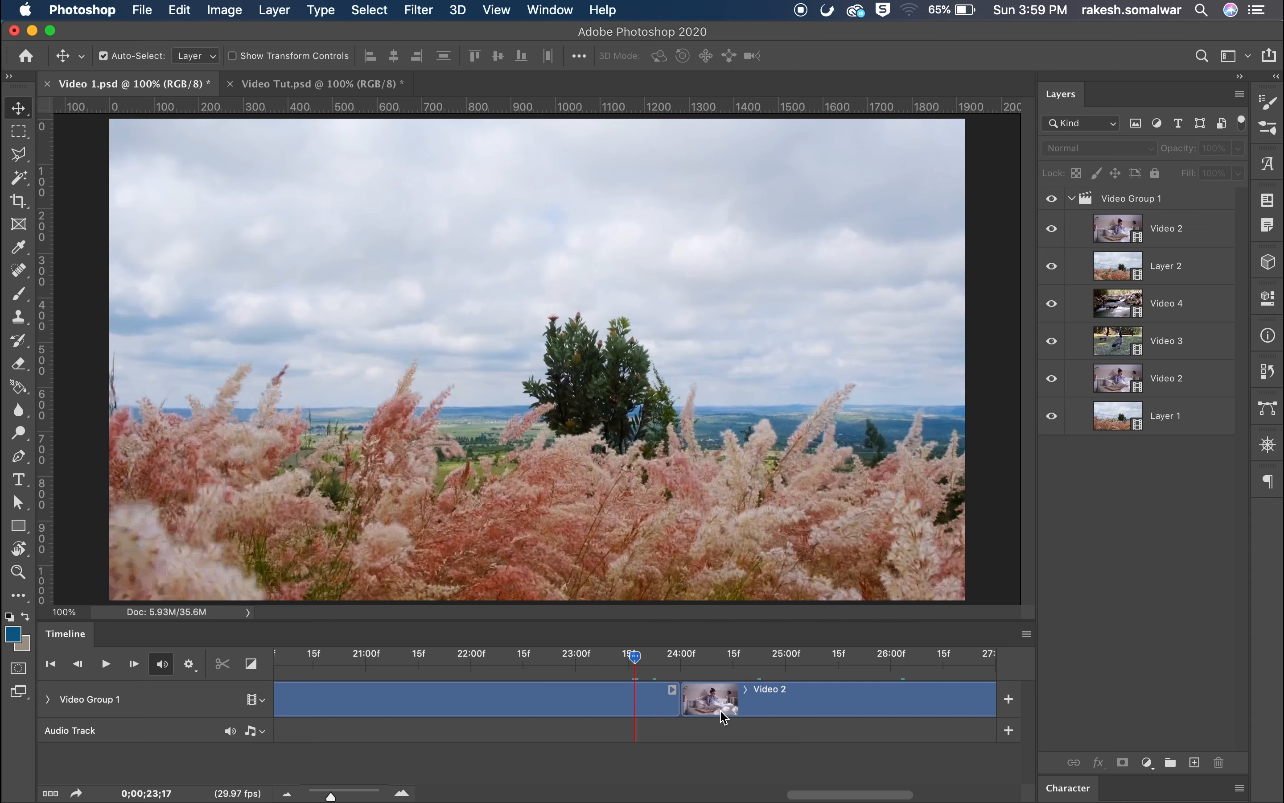
# Apply a 1 s Fade With Color transition between Layer 2 and the pasted Video 2 clip, and pick a muted blue transition color
pyautogui.click(251, 663)
pyautogui.moveTo(301, 598)
pyautogui.mouseDown()
pyautogui.moveTo(539, 682)
pyautogui.moveTo(682, 698)
pyautogui.mouseUp()
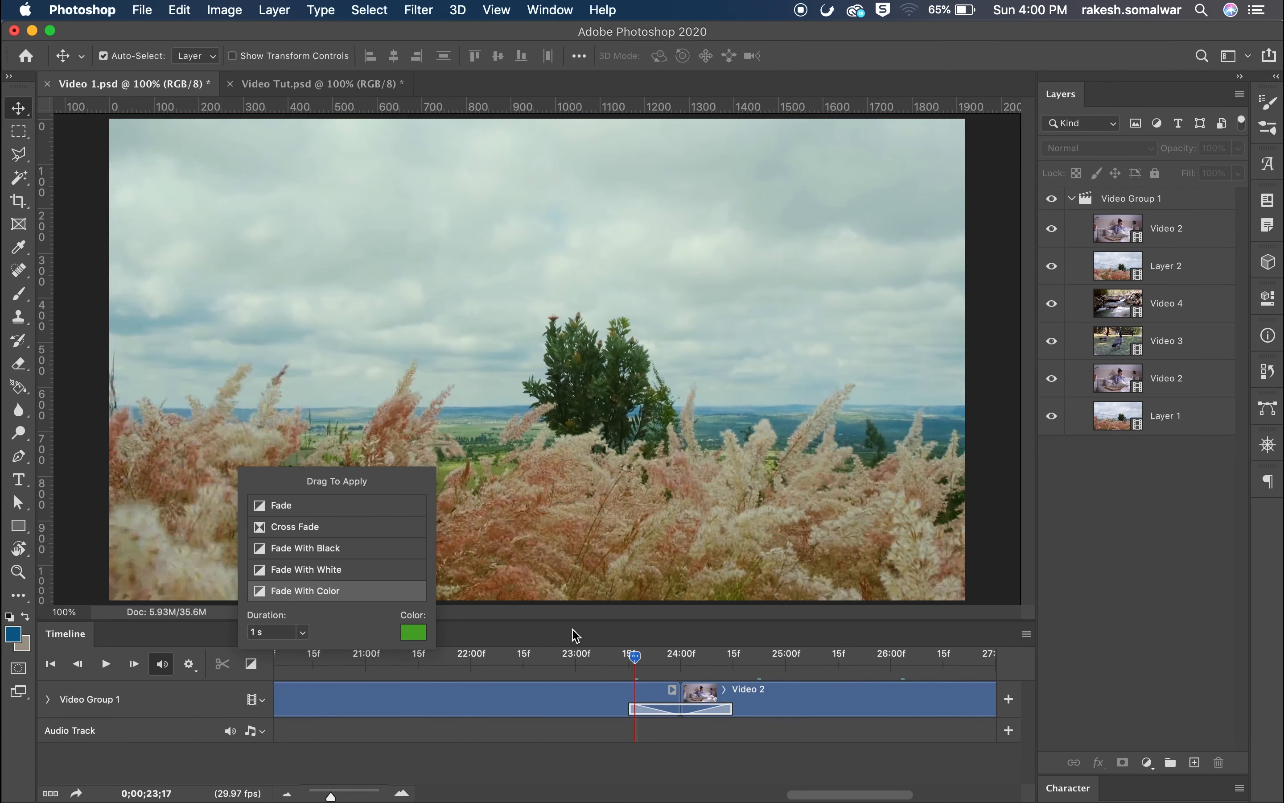
pyautogui.click(414, 633)
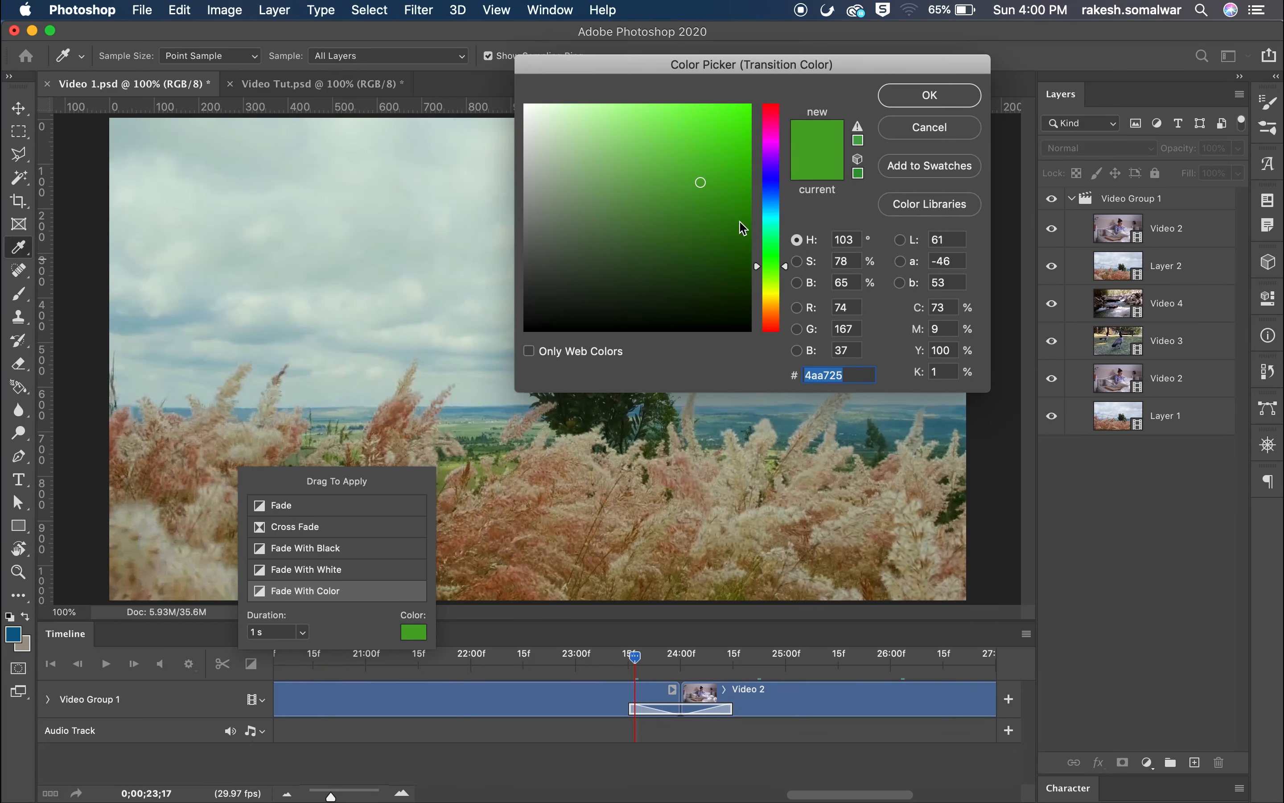
pyautogui.click(775, 185)
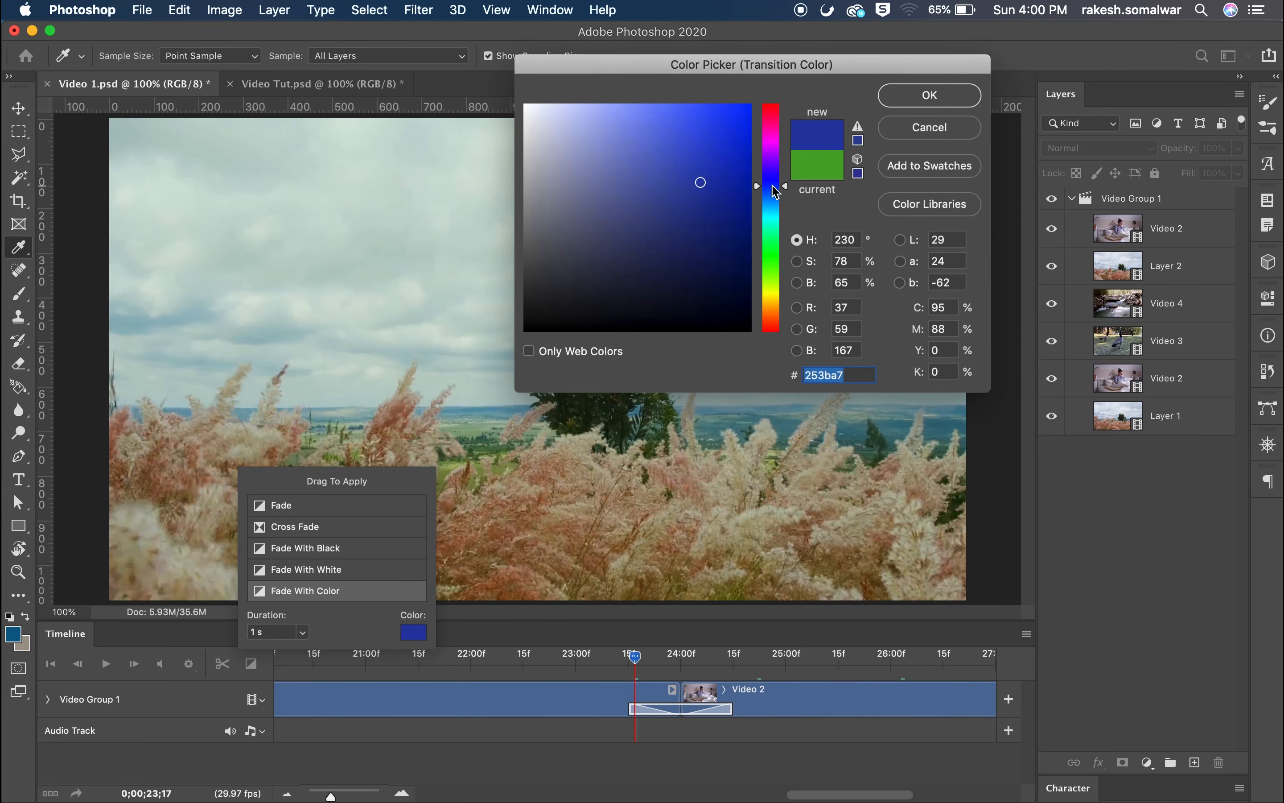
pyautogui.click(685, 116)
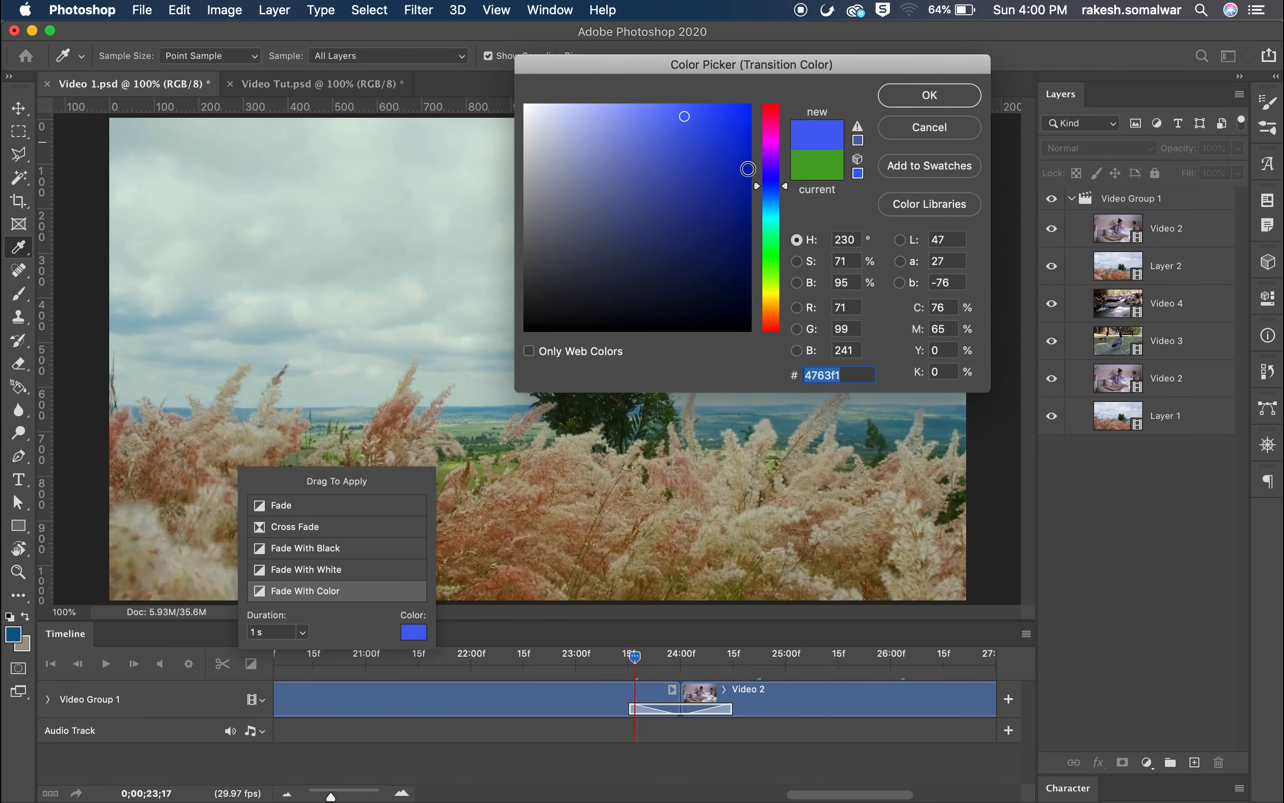
pyautogui.click(769, 206)
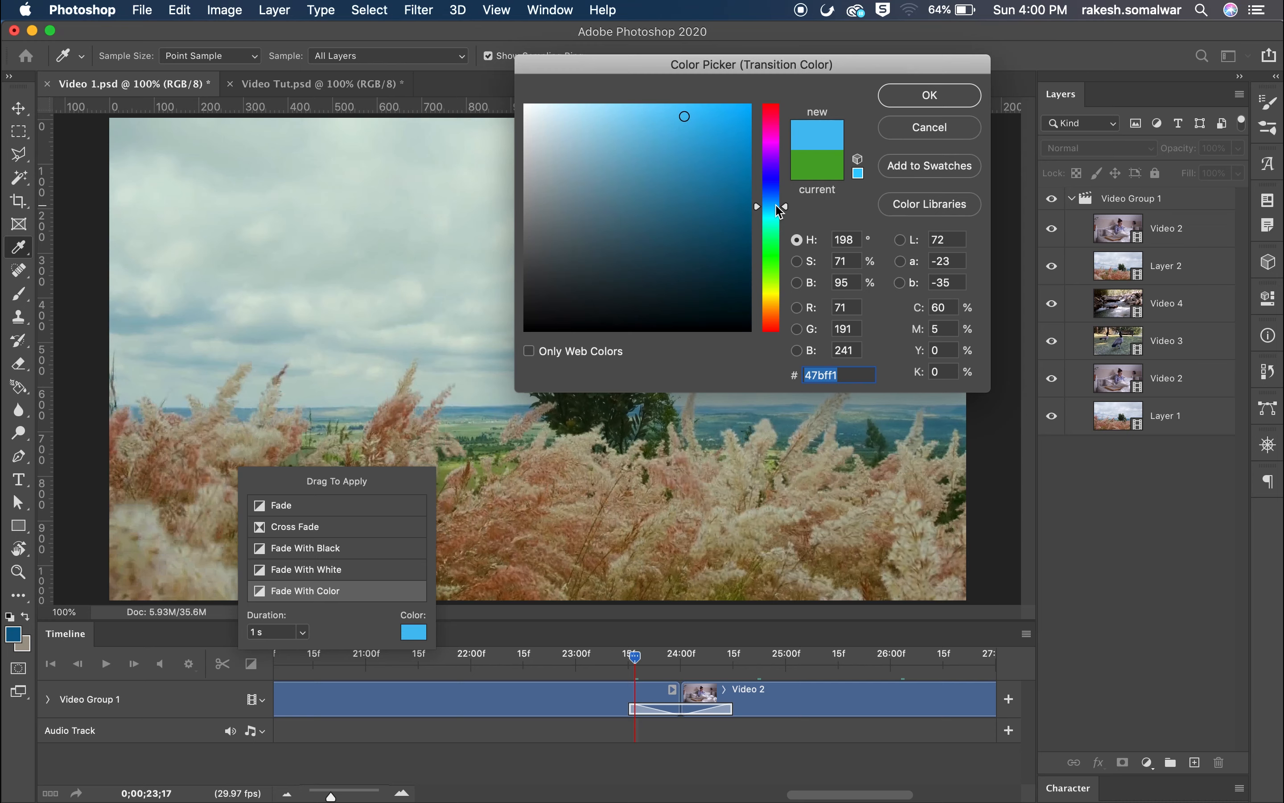
pyautogui.click(492, 413)
pyautogui.click(929, 97)
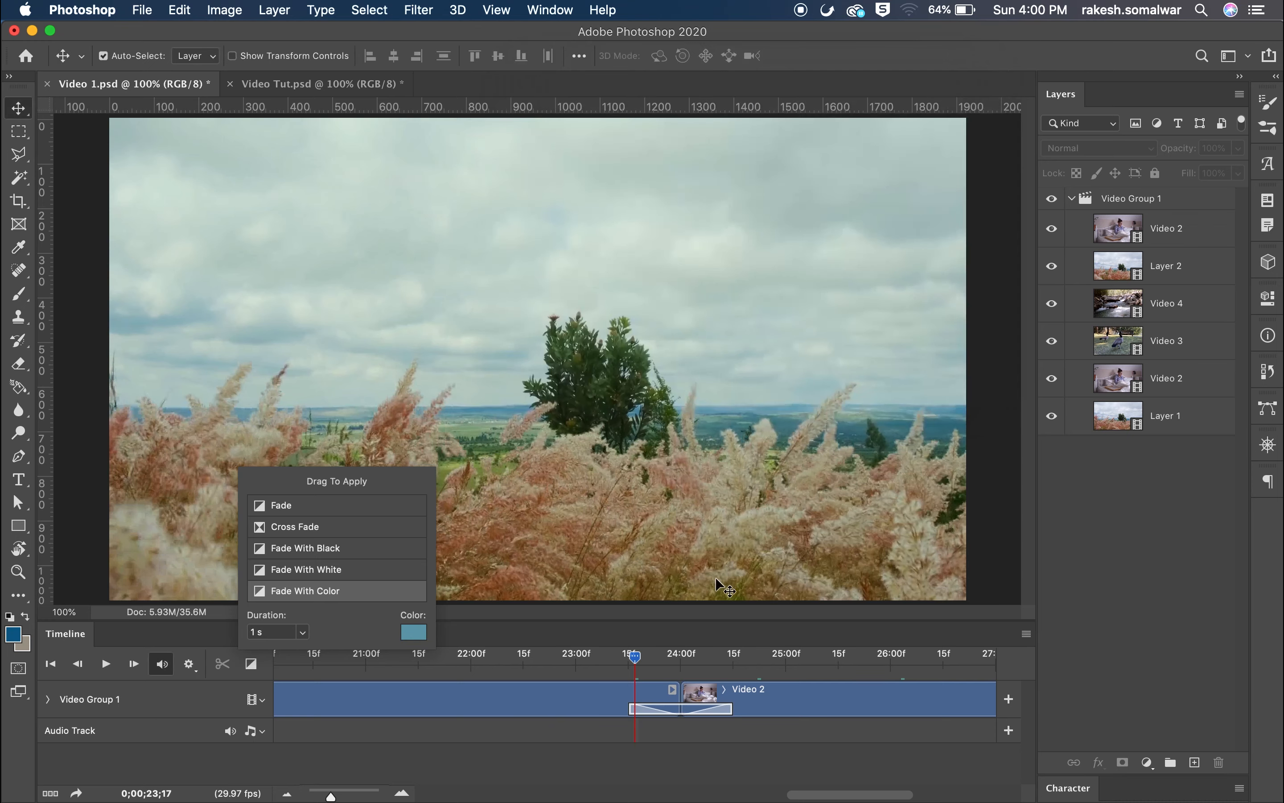
# Play back the Fade With Color transition from about 22;15 and move the playhead back to 24;24
pyautogui.moveTo(634, 660); pyautogui.dragTo(500, 658)
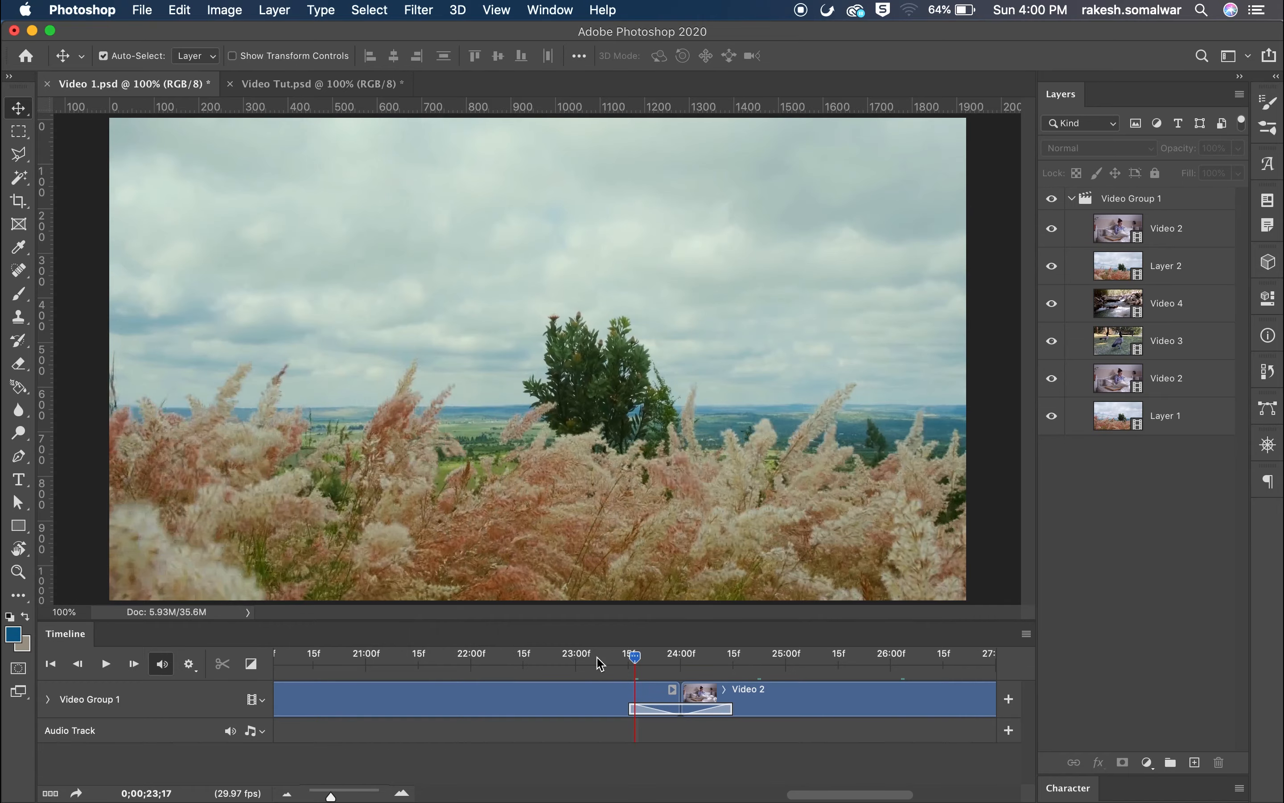
pyautogui.moveTo(633, 661); pyautogui.dragTo(522, 662)
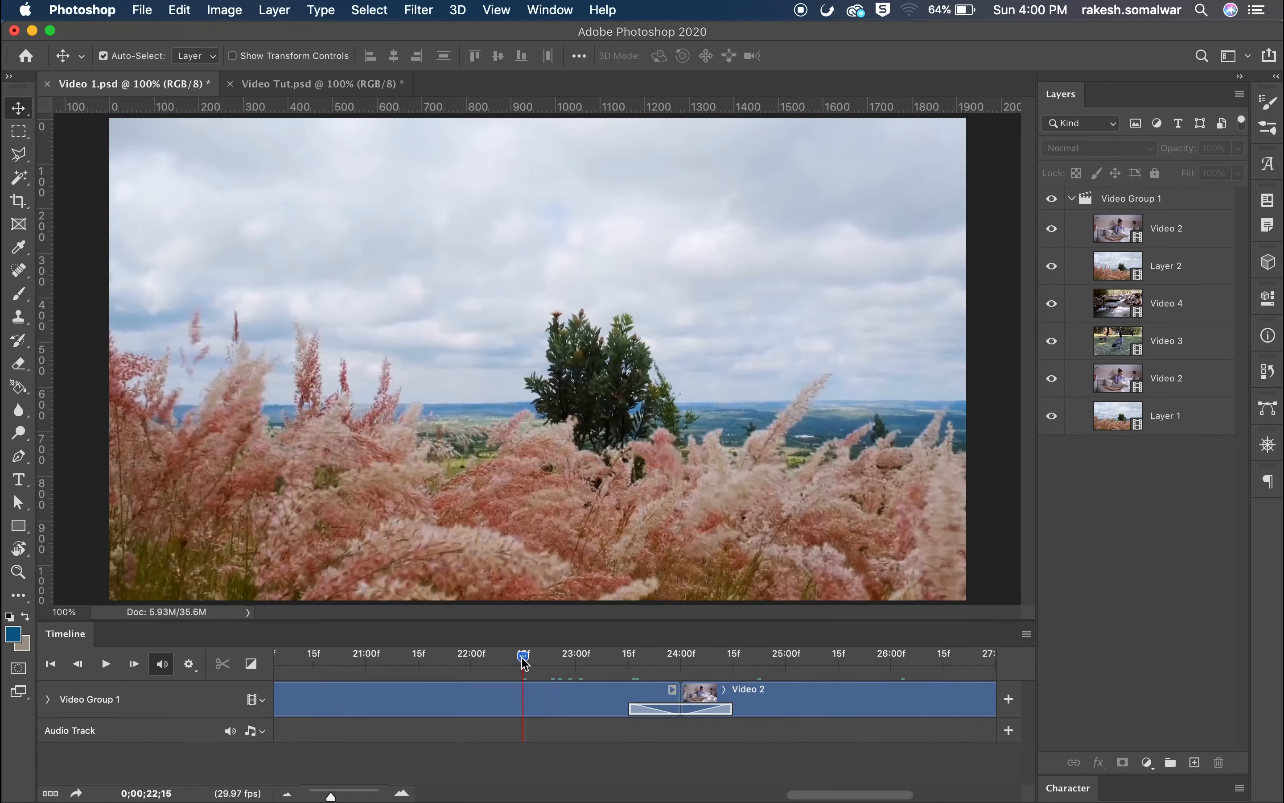
pyautogui.press('space')
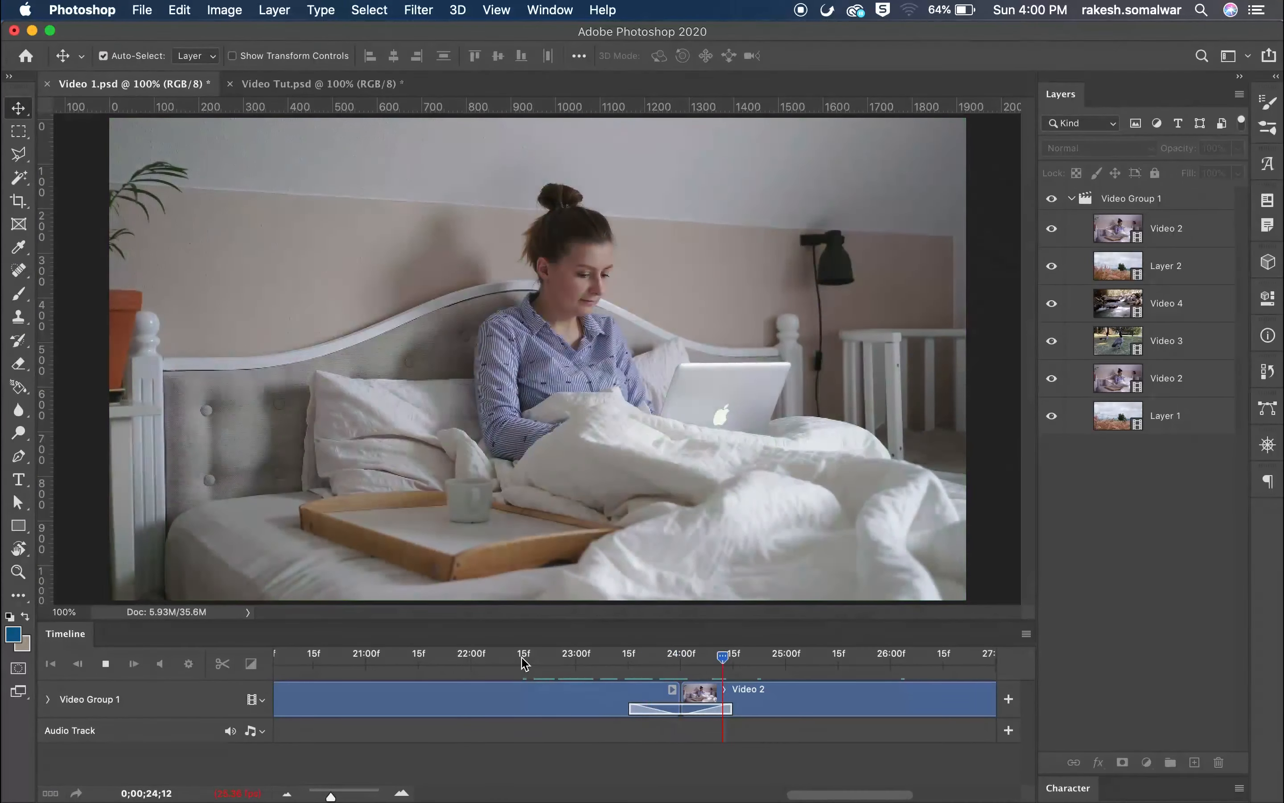
pyautogui.press('space')
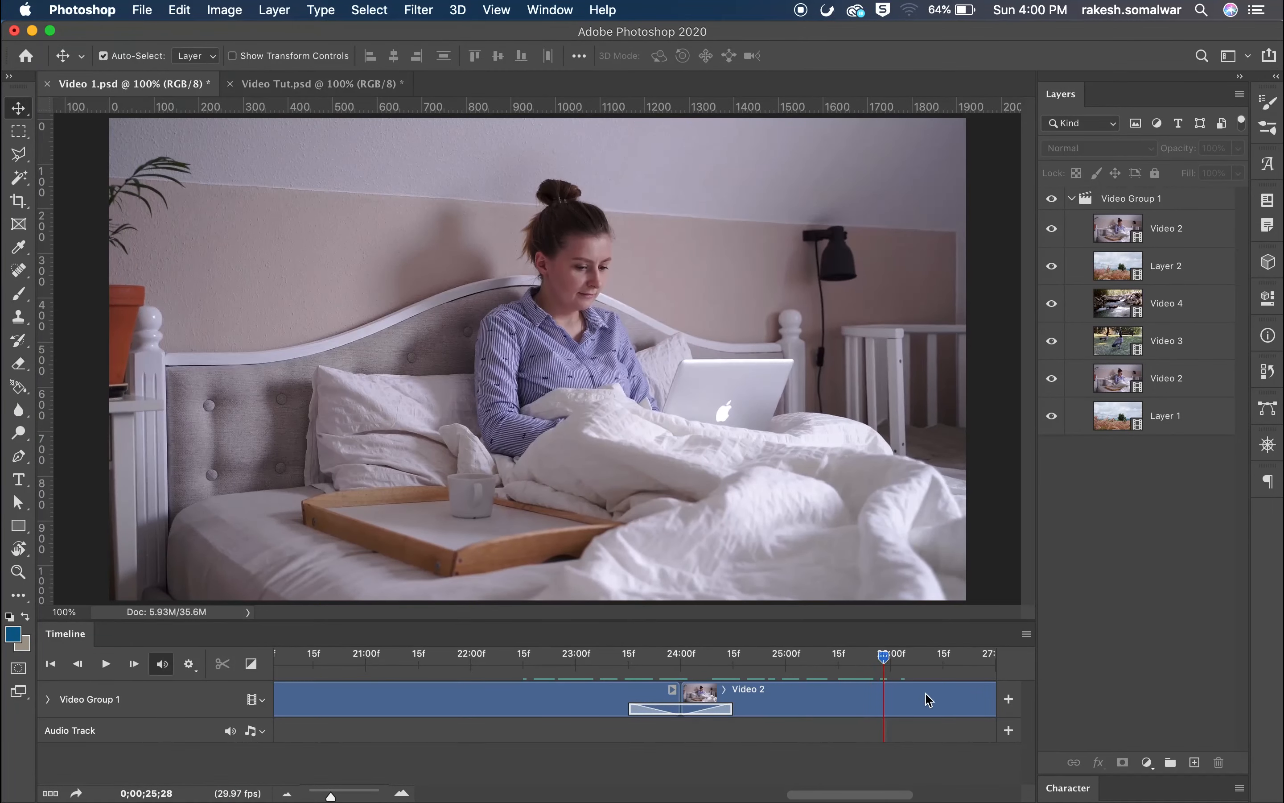
pyautogui.moveTo(885, 664); pyautogui.dragTo(766, 679)
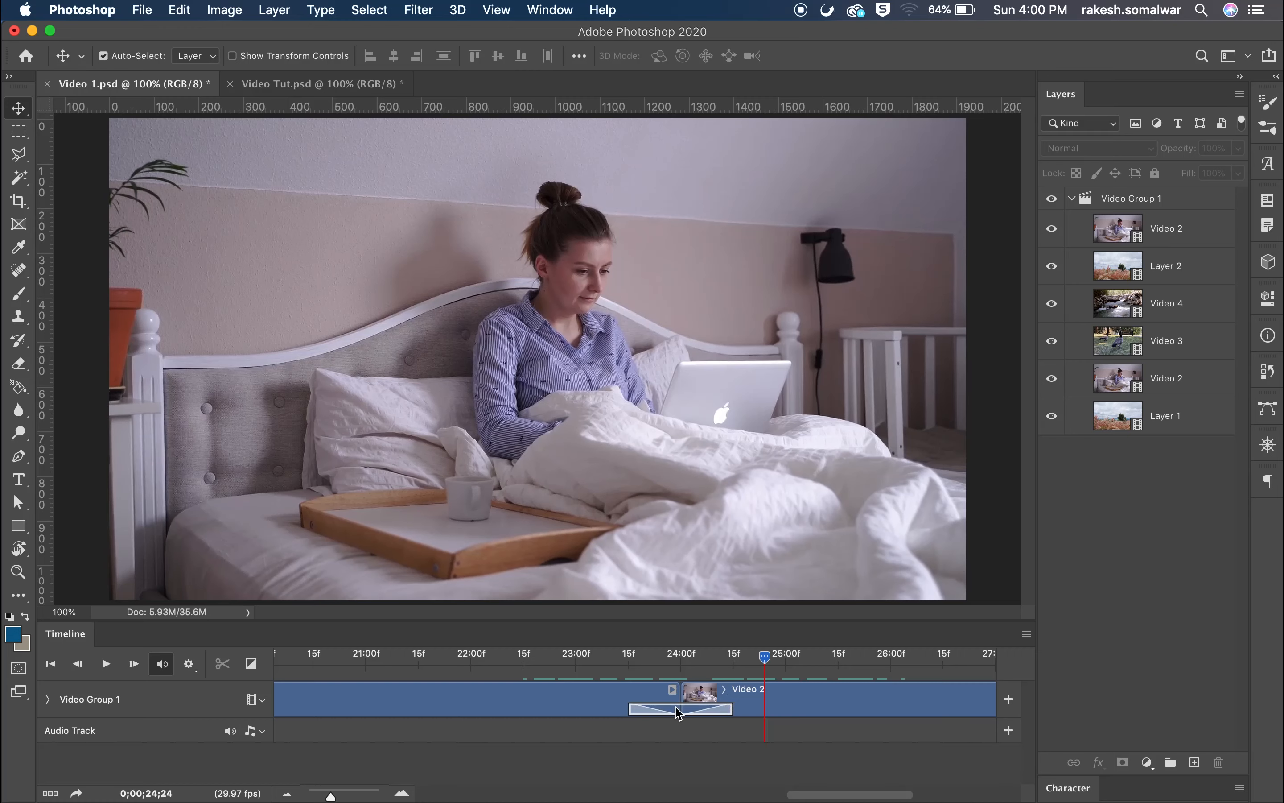
# Change the Fade With Color transition color to a pale lavender gray sampled from the laptop lid in the video frame
pyautogui.click(251, 664)
pyautogui.click(414, 637)
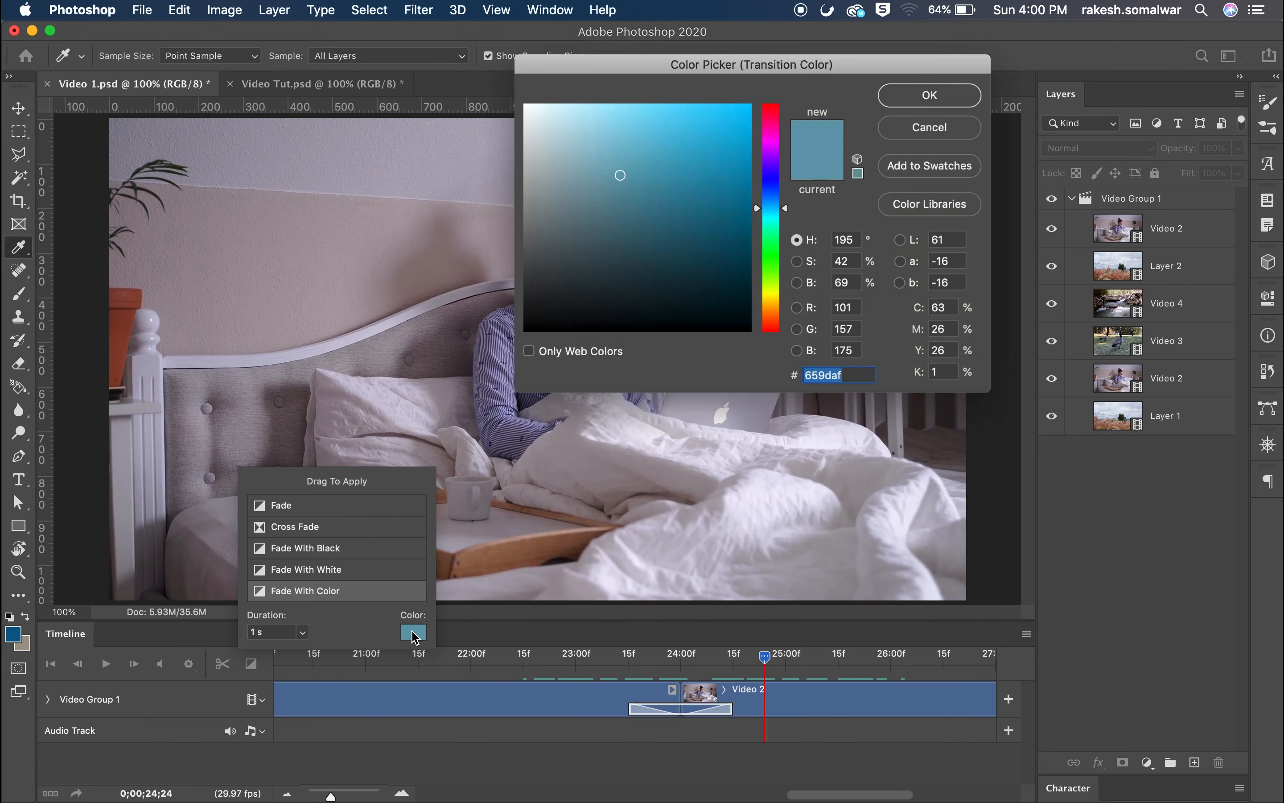
pyautogui.click(336, 241)
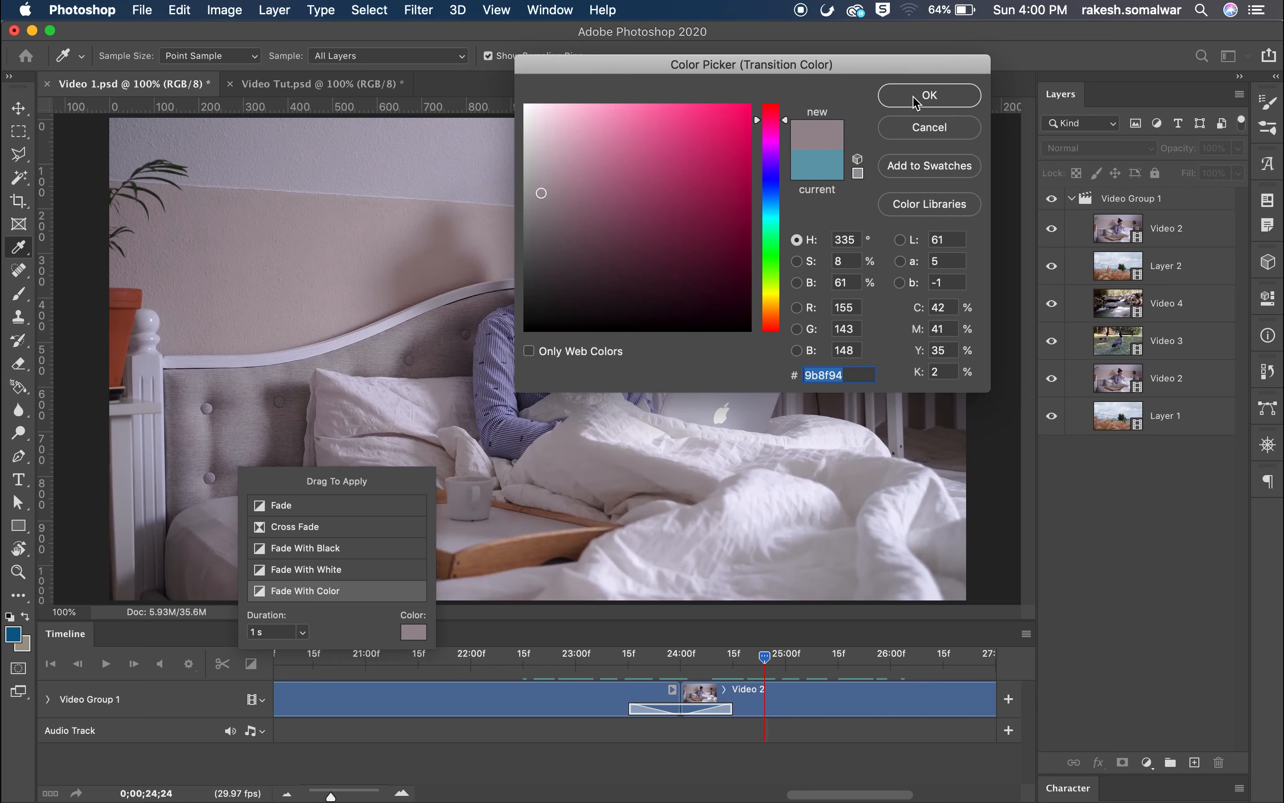
pyautogui.click(529, 169)
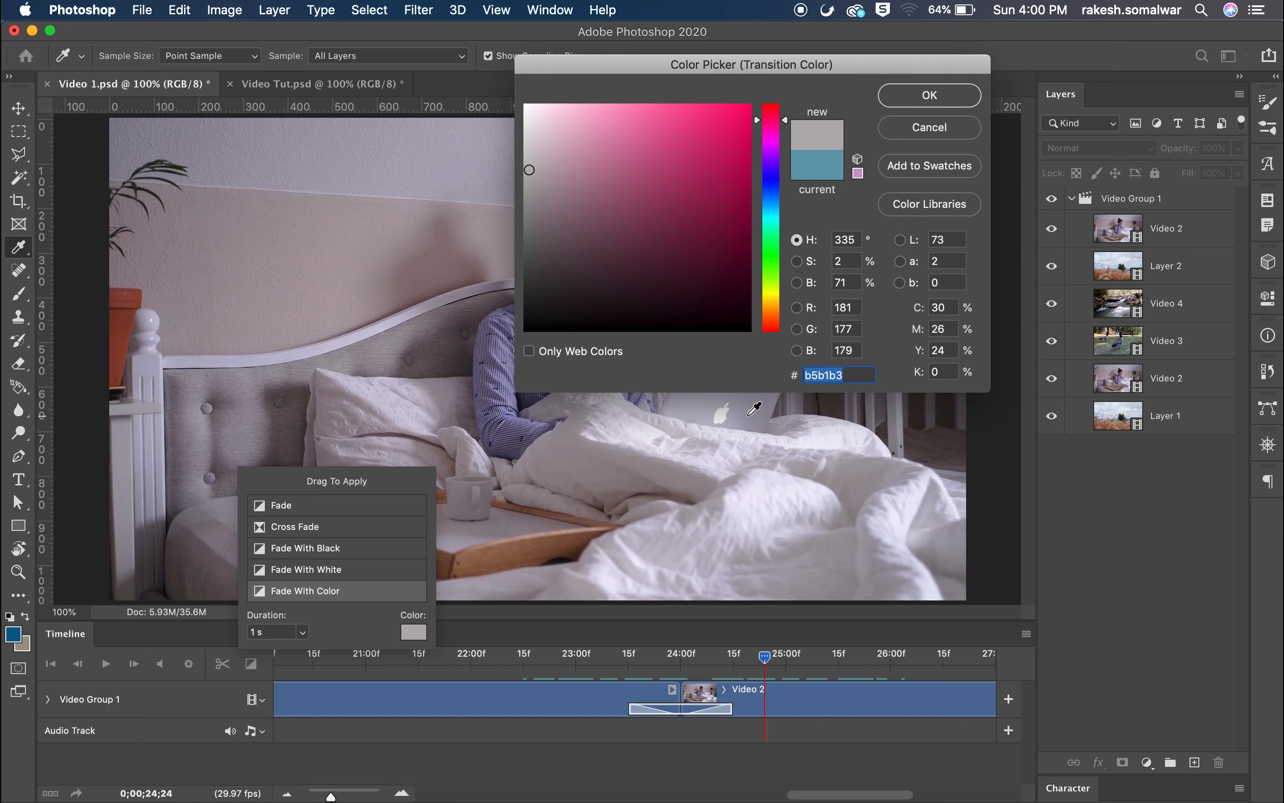
pyautogui.click(748, 419)
pyautogui.click(932, 96)
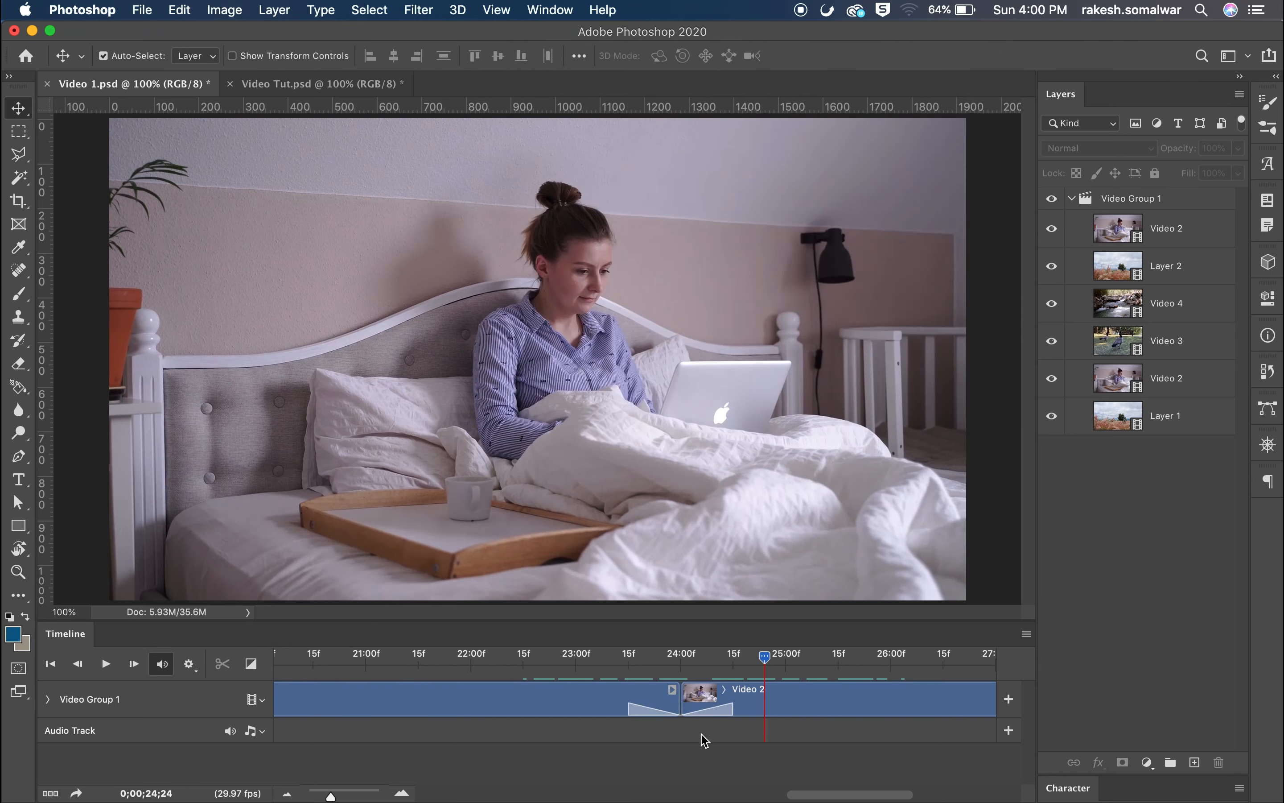
# Replace the transition between Layer 2 and the last Video 2 clip with a 1 s Fade With Color in the new color
pyautogui.click(714, 710)
pyautogui.press('Delete')
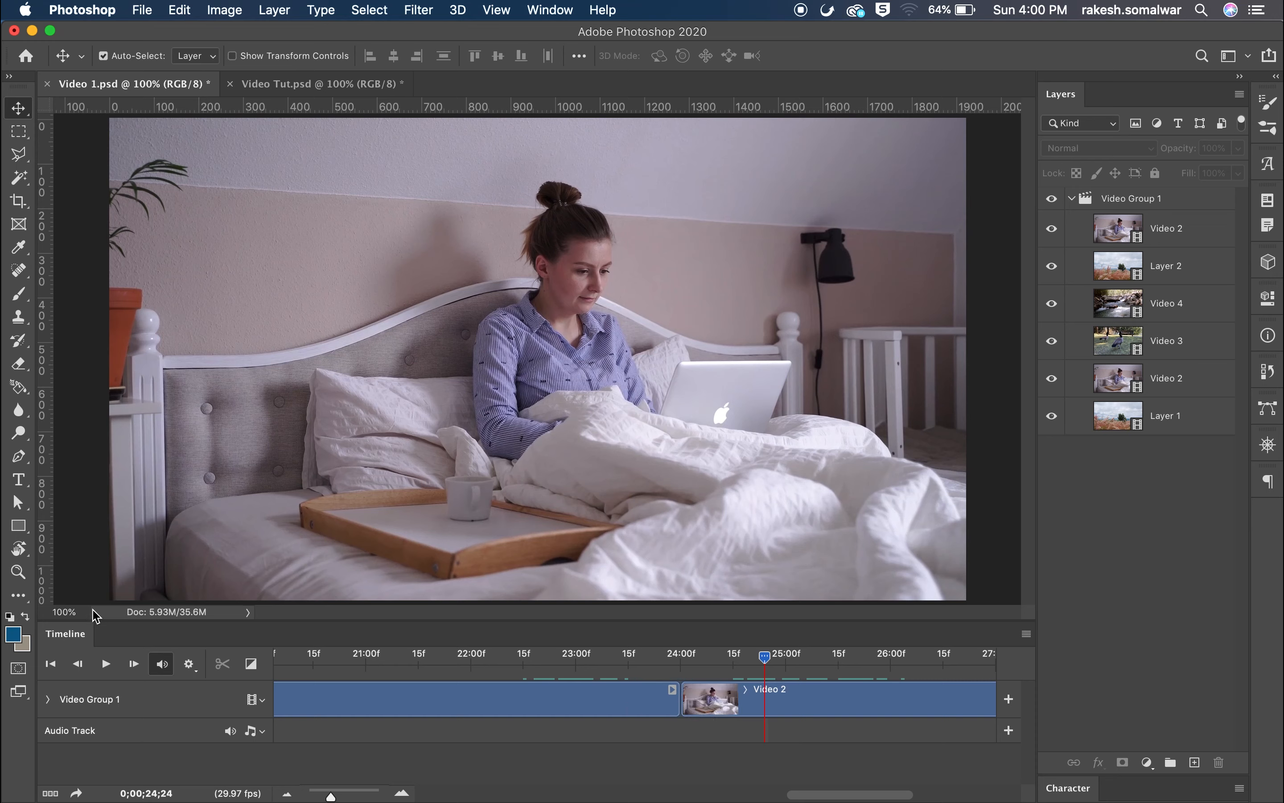
pyautogui.click(251, 663)
pyautogui.moveTo(333, 594); pyautogui.dragTo(686, 696)
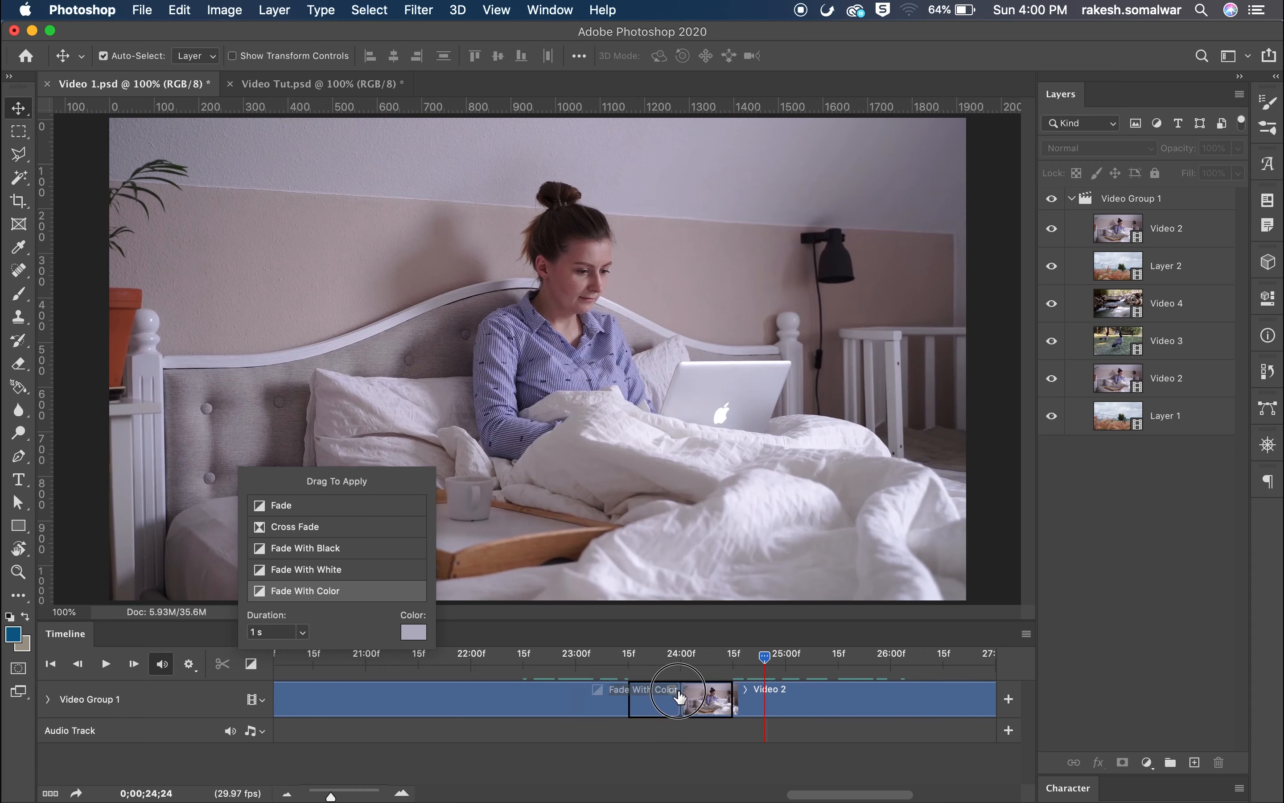
# Play back the new Fade With Color transition from about 23 s into the last Video 2 clip
pyautogui.click(764, 664)
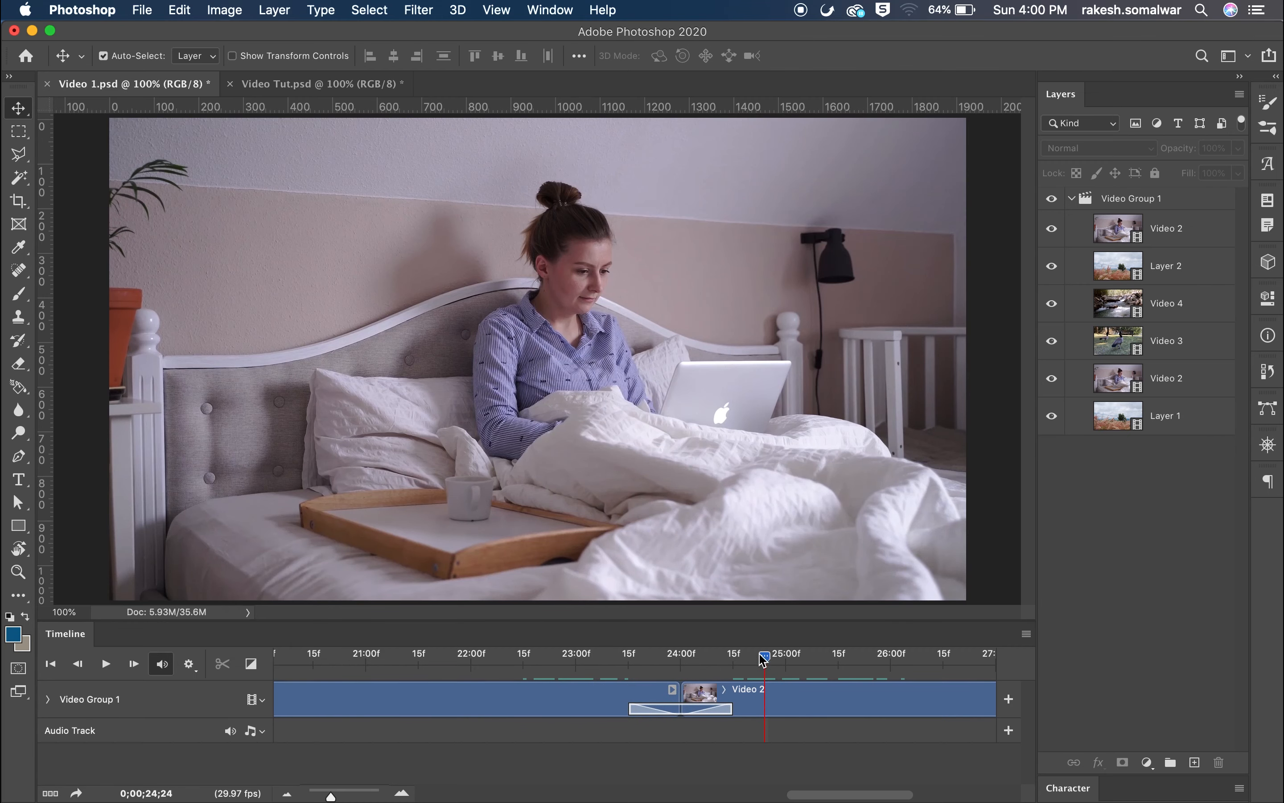
pyautogui.moveTo(772, 661); pyautogui.dragTo(594, 663)
pyautogui.press('space')
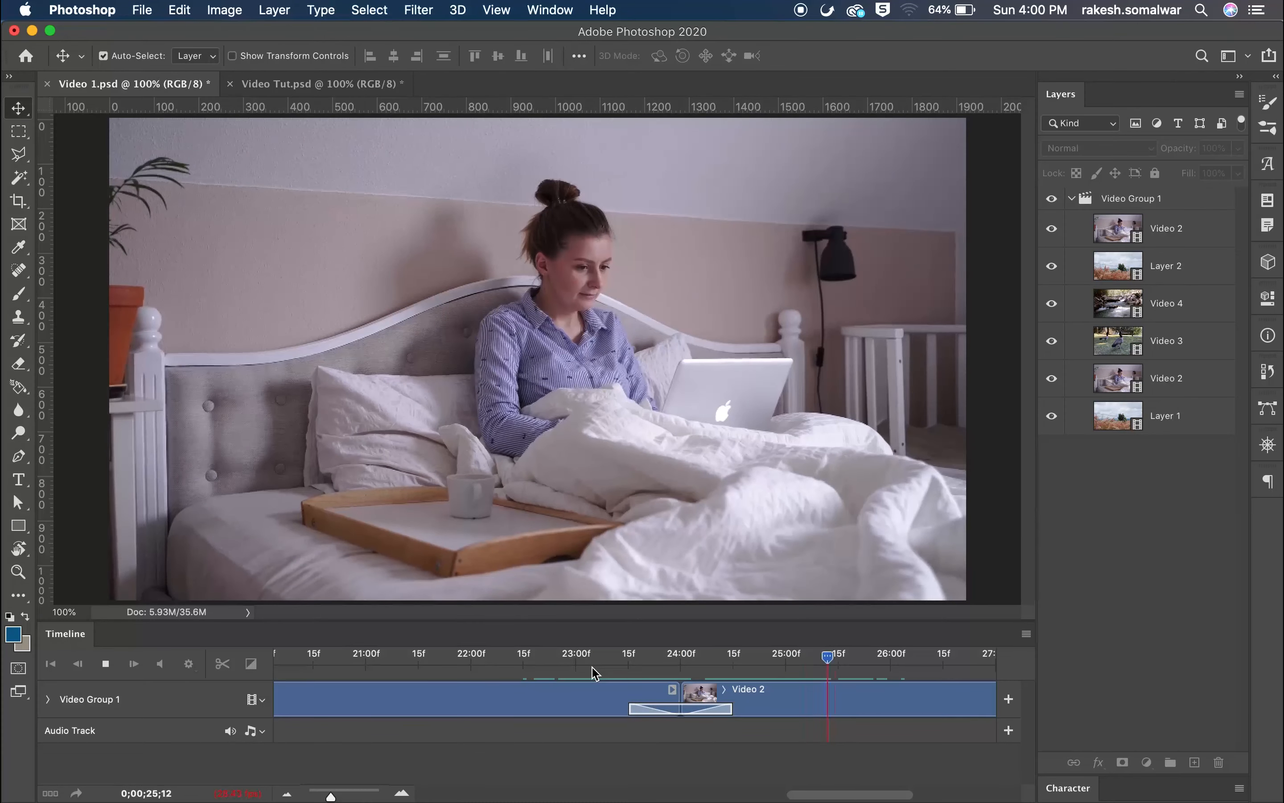
pyautogui.press('space')
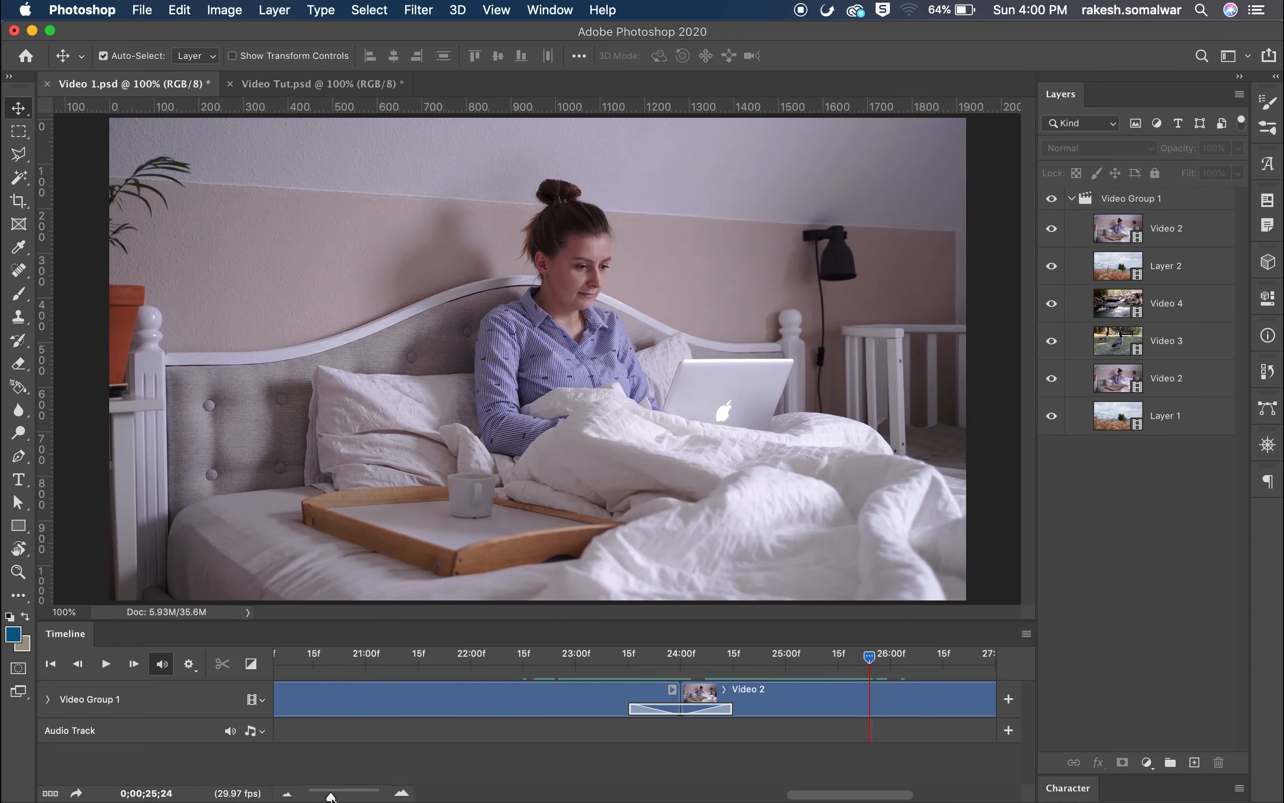
pyautogui.moveTo(331, 794); pyautogui.dragTo(326, 794)
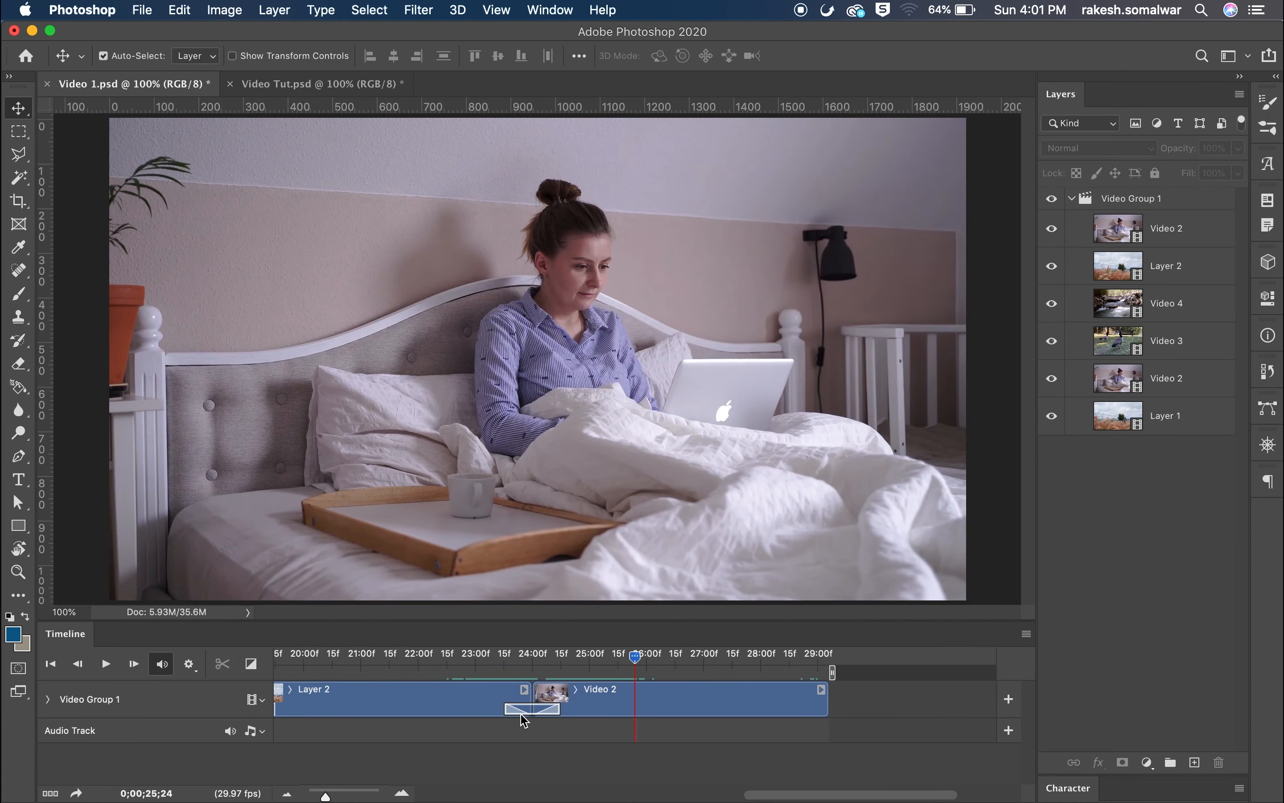
pyautogui.press('space')
pyautogui.press('space')
# Play the whole timeline from 0;00 through all transitions and stop within the last Video 2 clip
pyautogui.moveTo(326, 795); pyautogui.dragTo(287, 797)
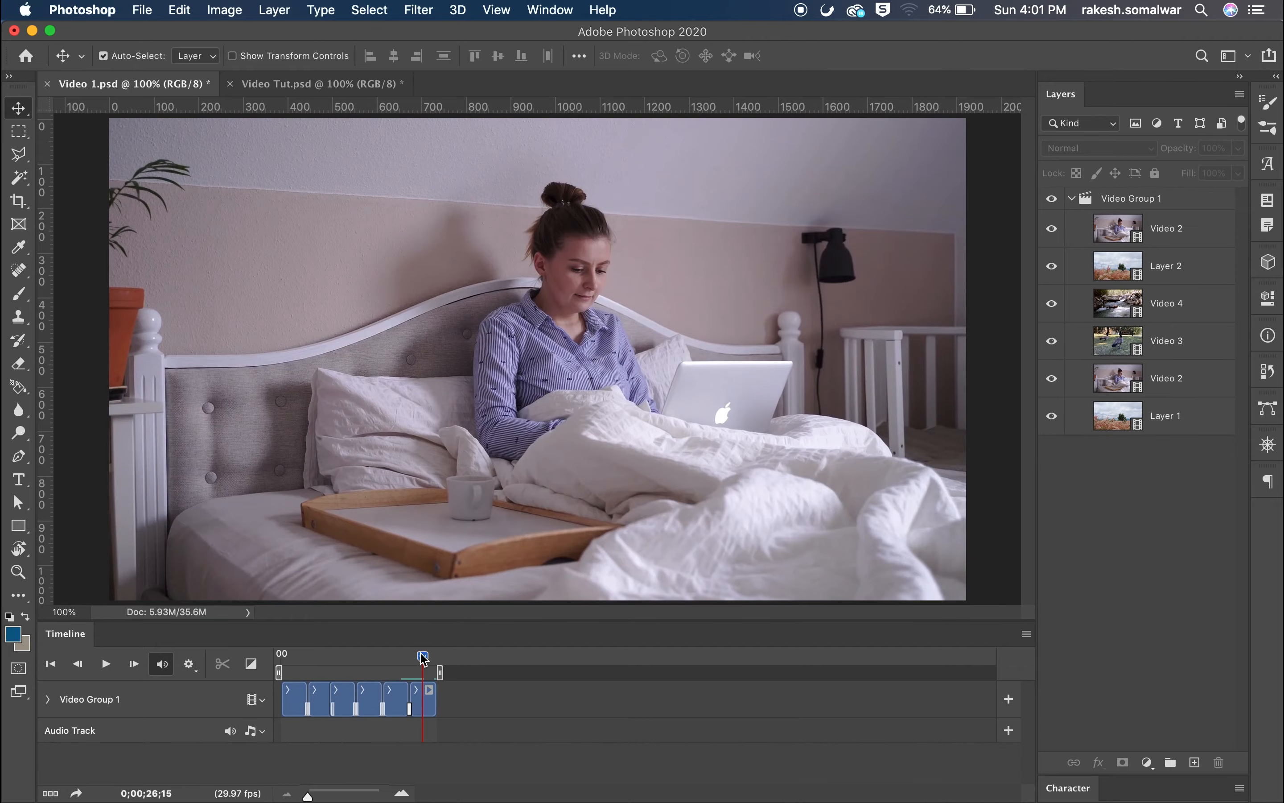
pyautogui.moveTo(422, 659); pyautogui.dragTo(254, 670)
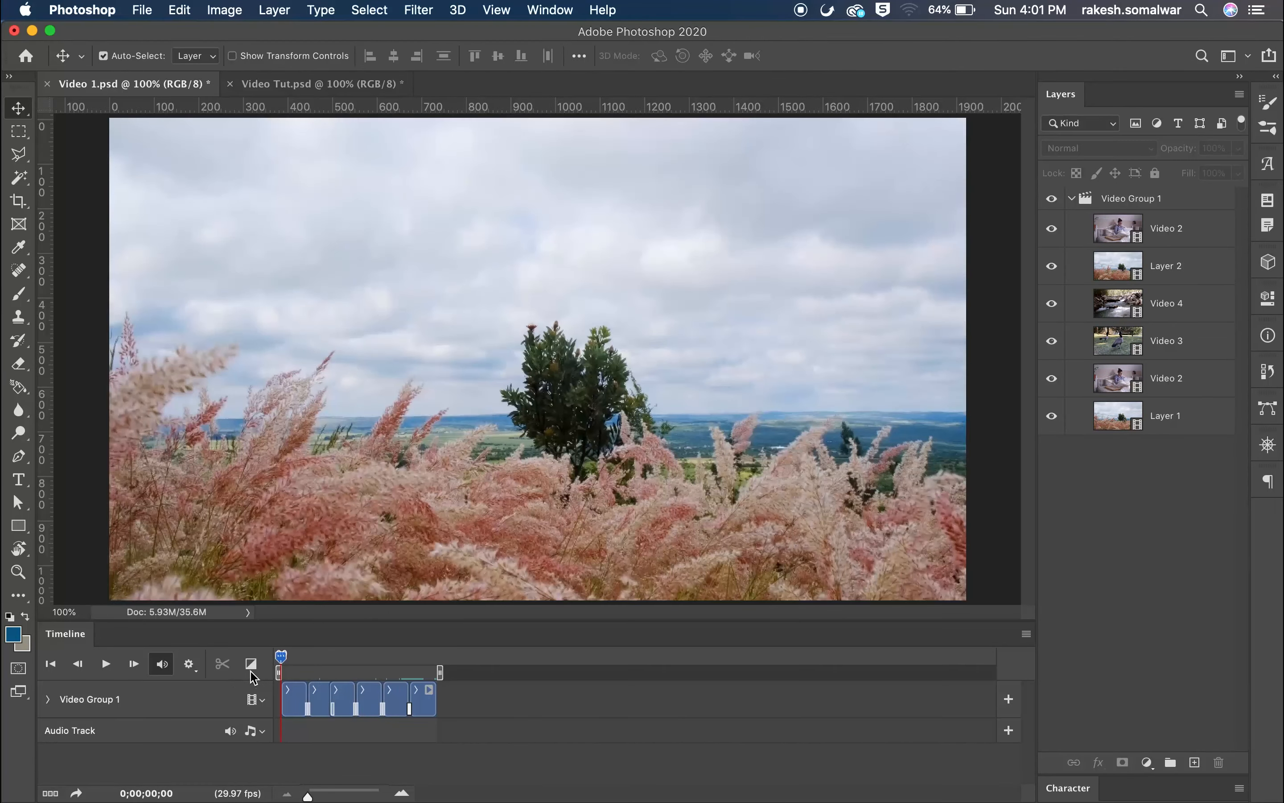
pyautogui.press('space')
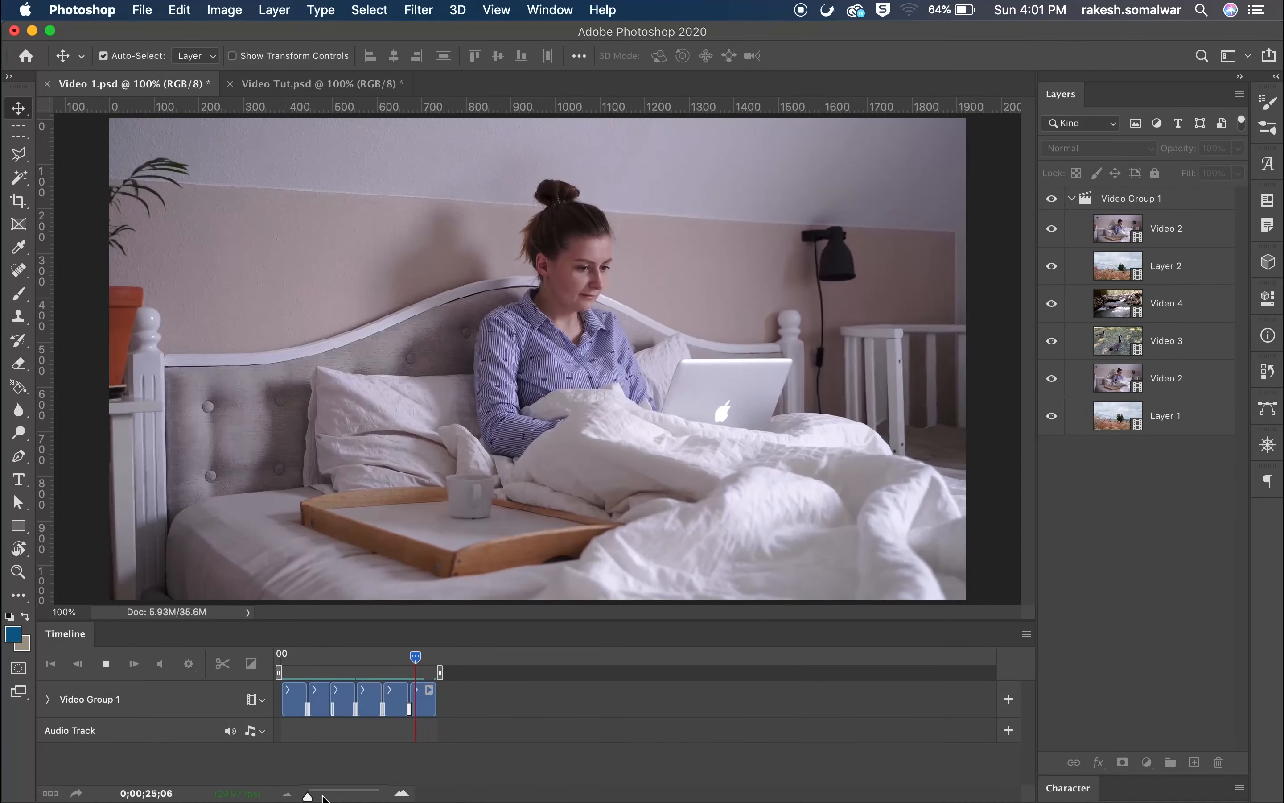
pyautogui.press('space')
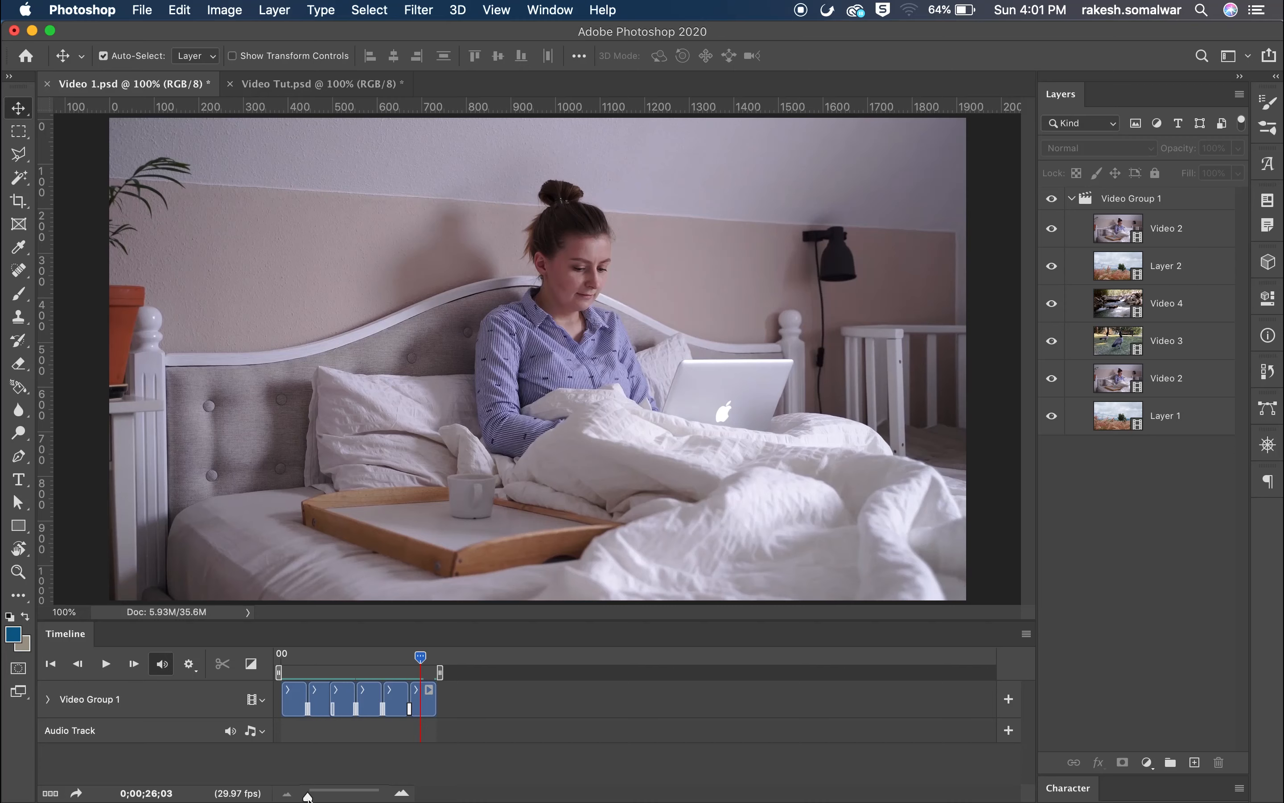
# Save the Video 1.psd document
pyautogui.moveTo(308, 795); pyautogui.dragTo(317, 795)
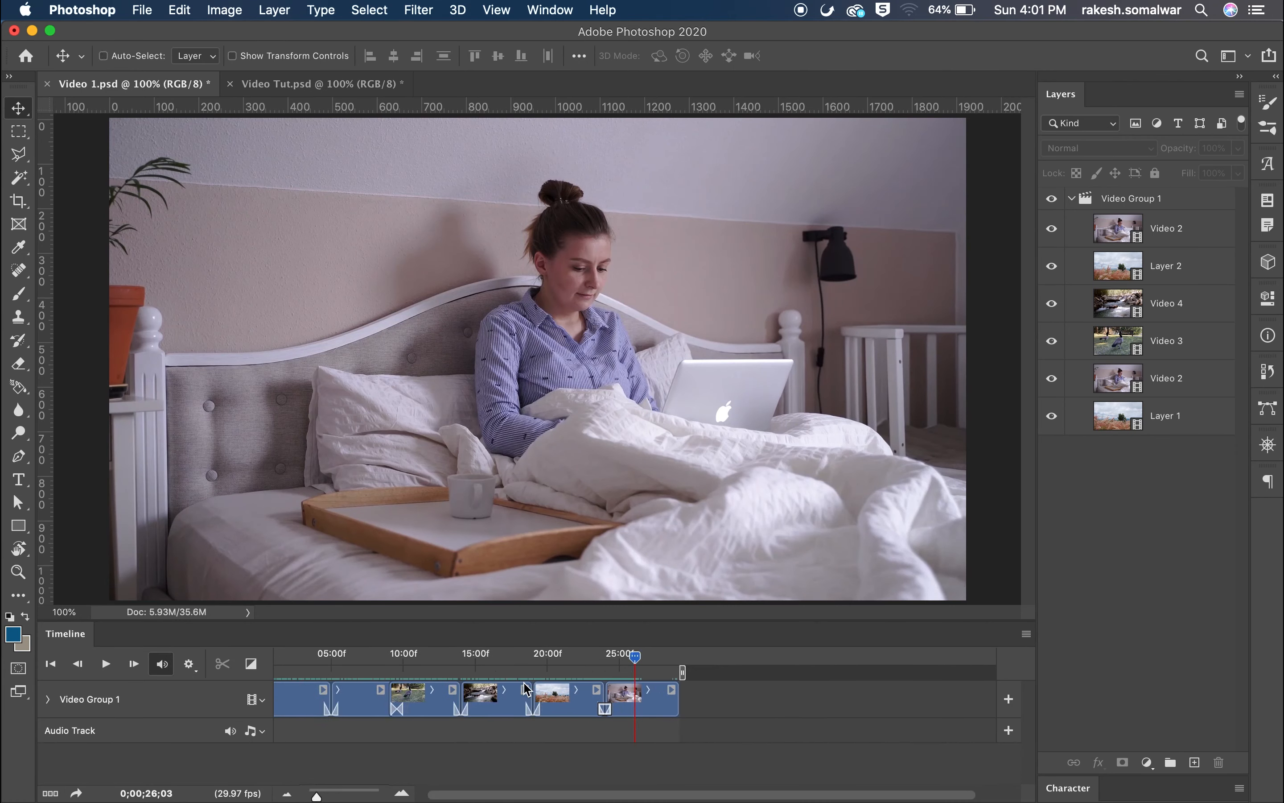
pyautogui.press('super+s')
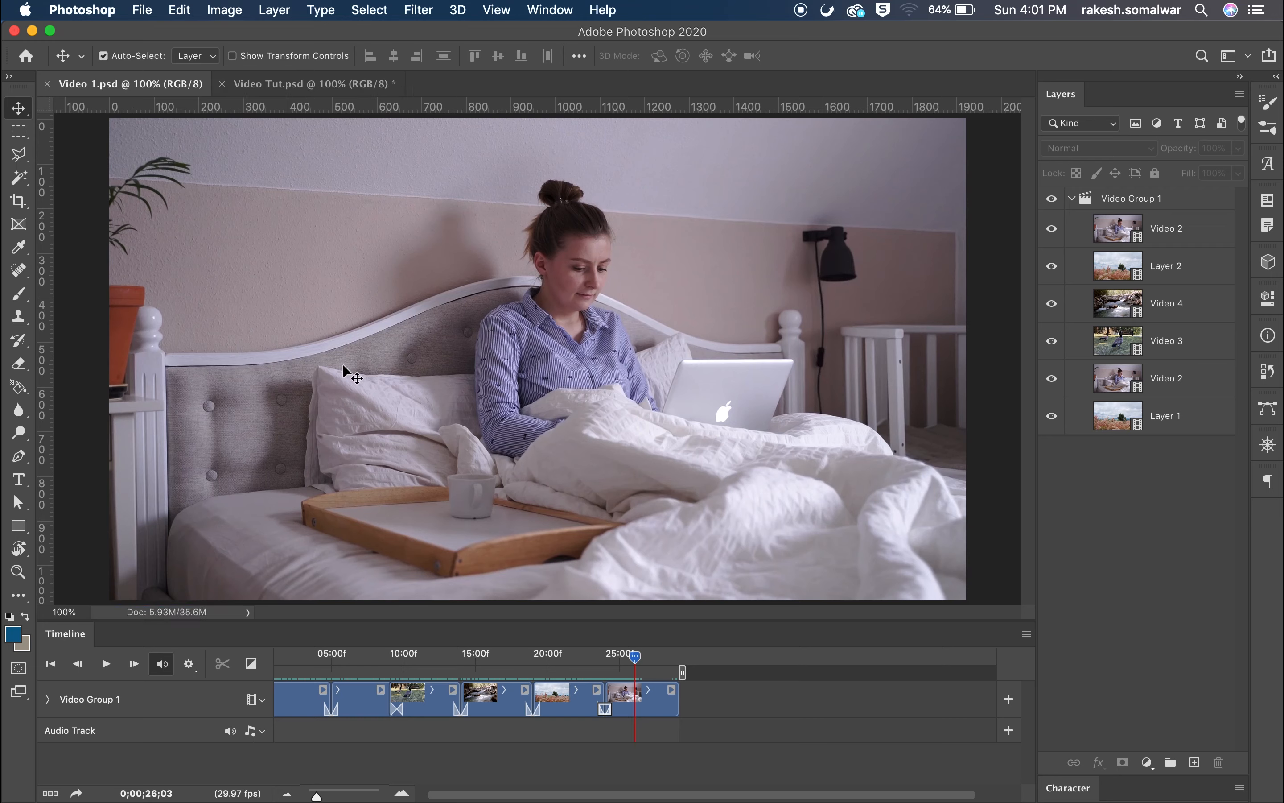